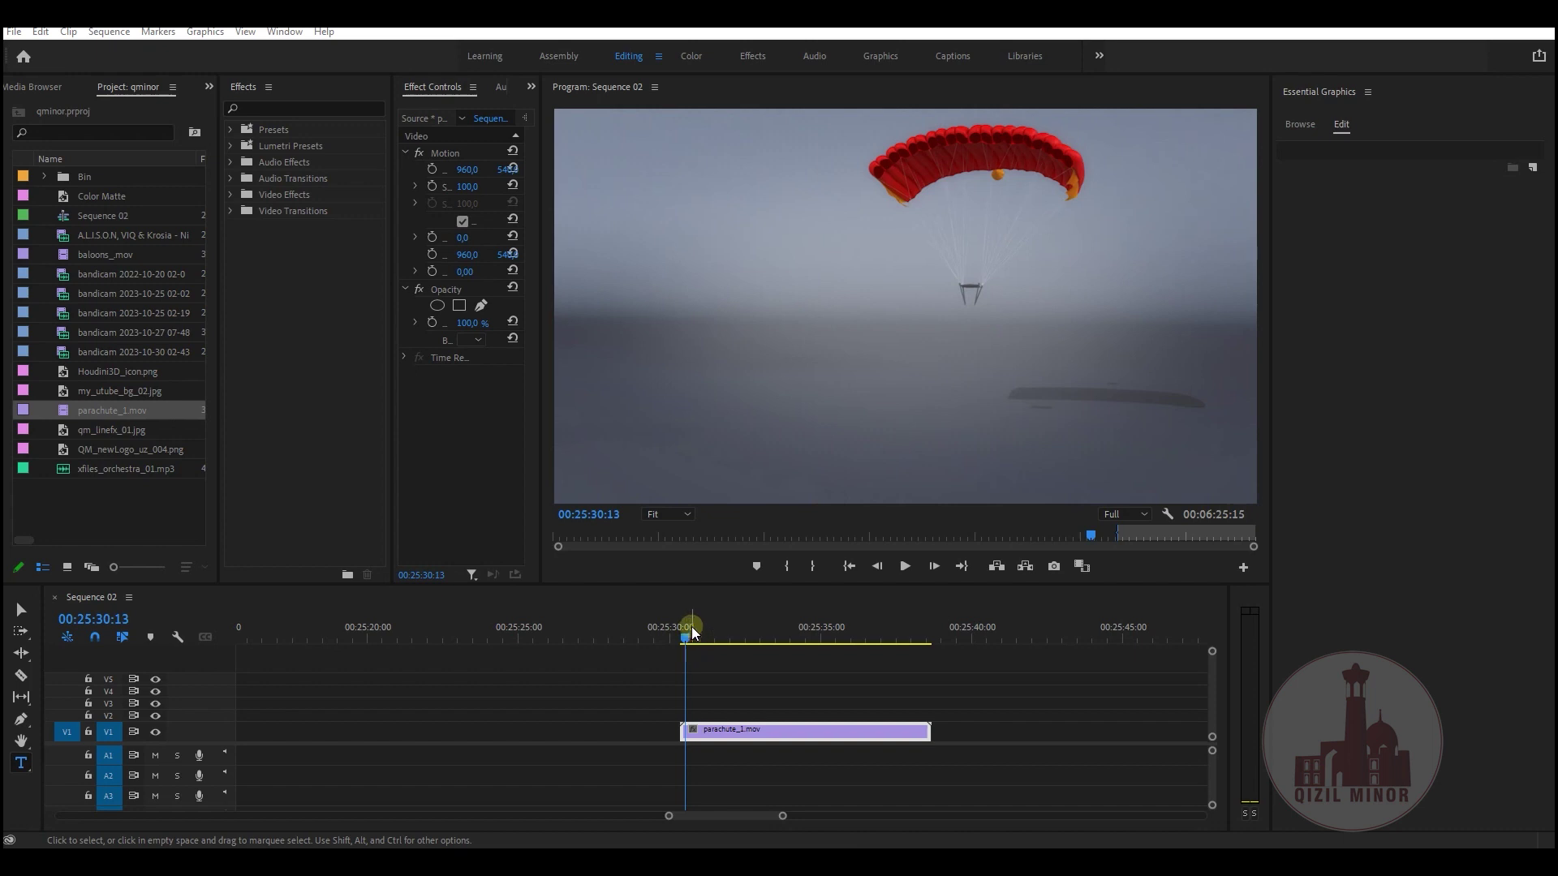
Scrub and play through the parachute_1.mov clip in the sequence to review the parachute's descent and landing.
left_click_drag(688, 639, 916, 650)
left_click_drag(726, 650, 688, 644)
key("space")
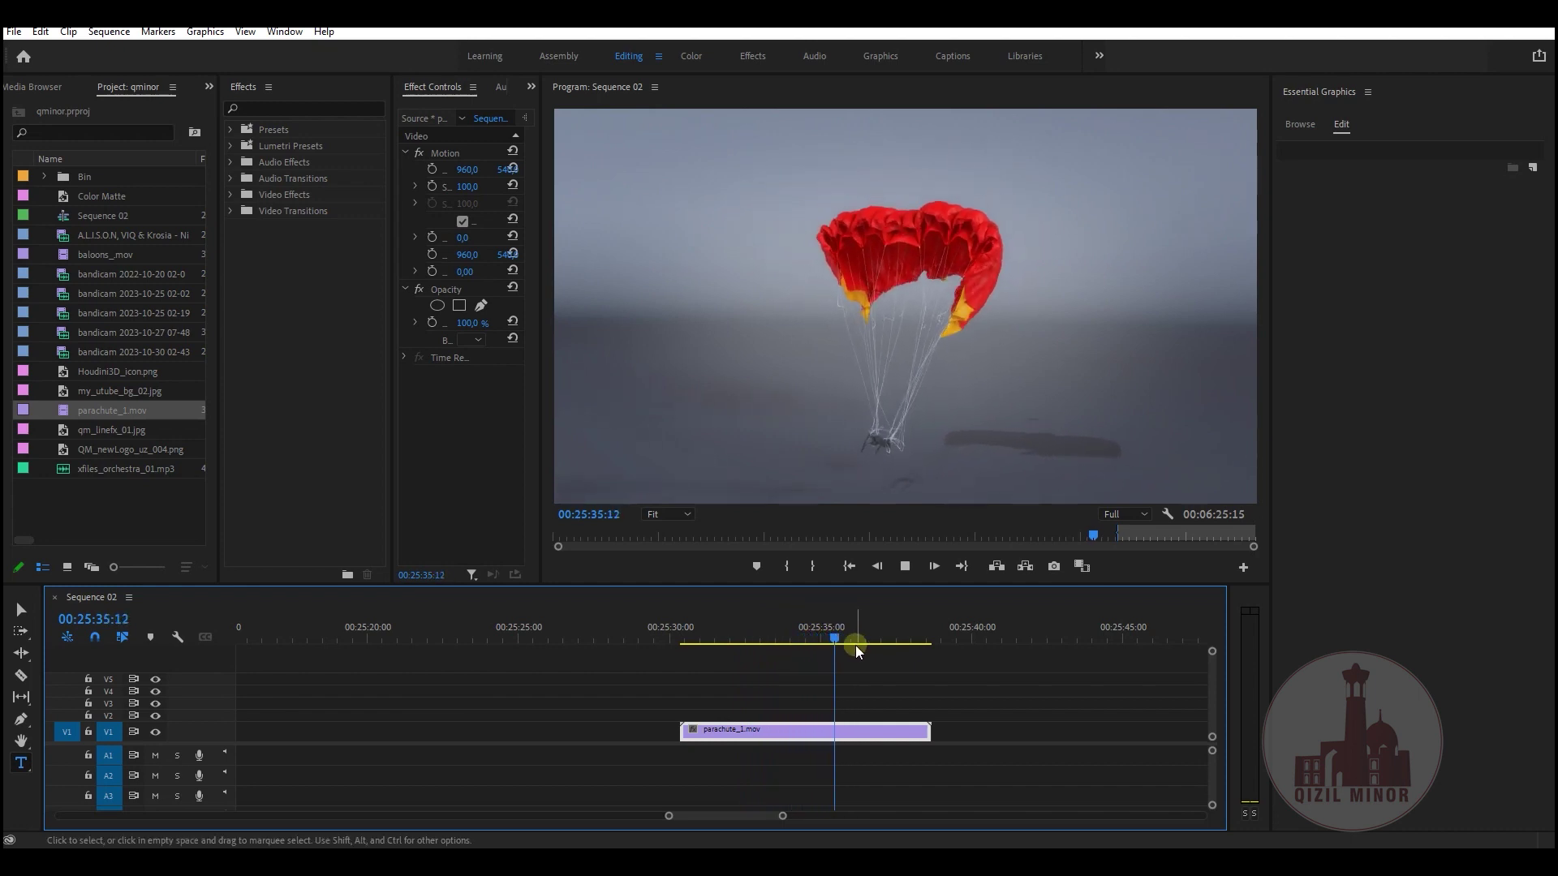
mouse_move(860, 650)
left_mouse_down()
mouse_move(895, 633)
mouse_move(879, 626)
left_mouse_up()
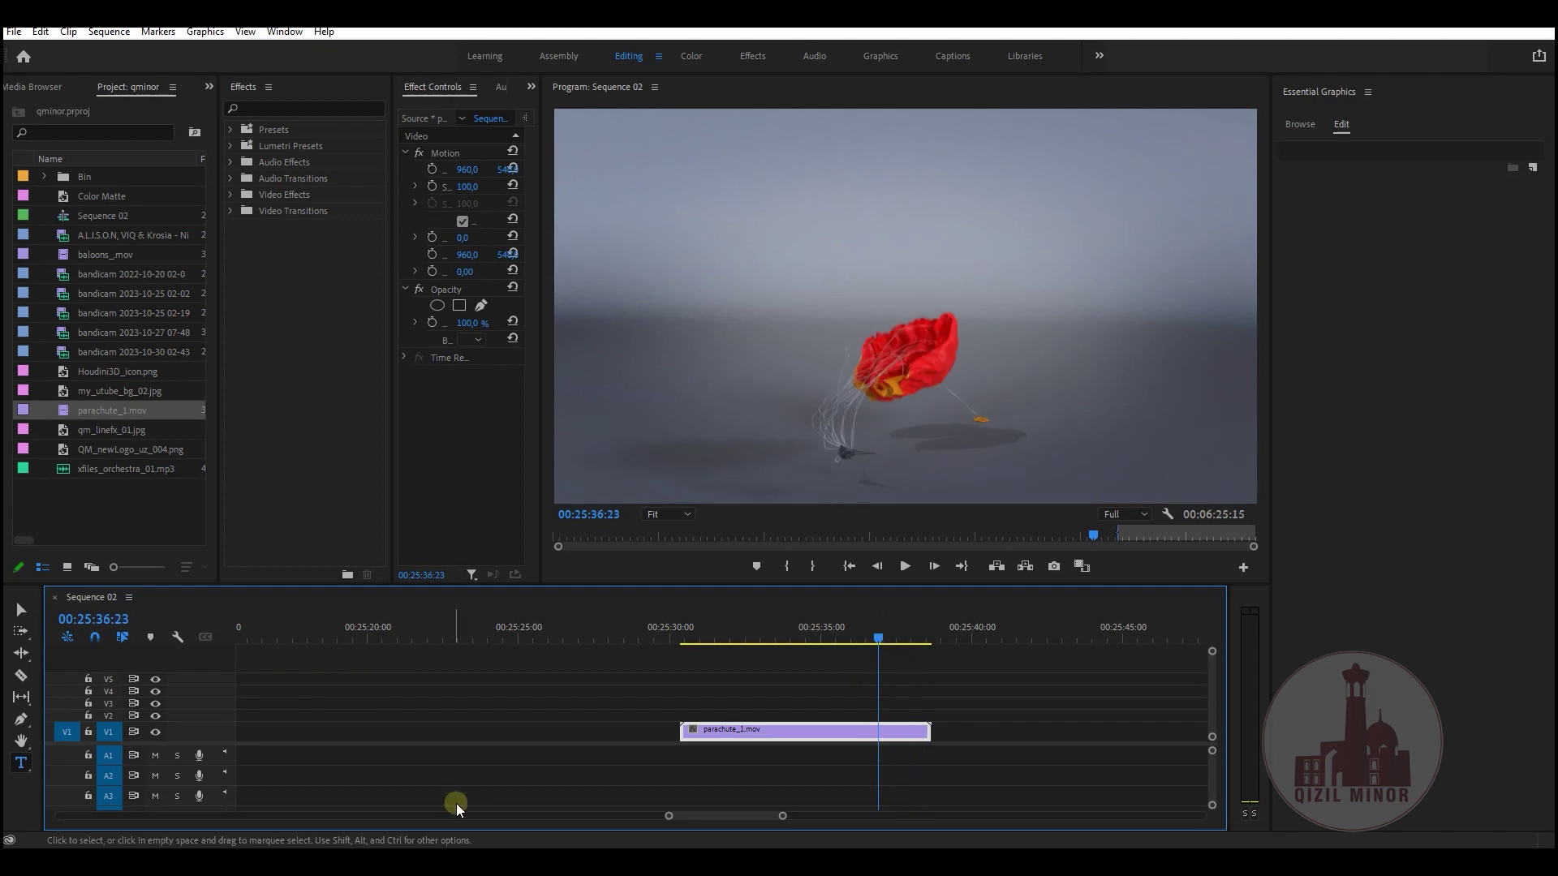
Switch to Houdini and examine the full parachute model from above, from the front and from behind.
left_click(321, 789)
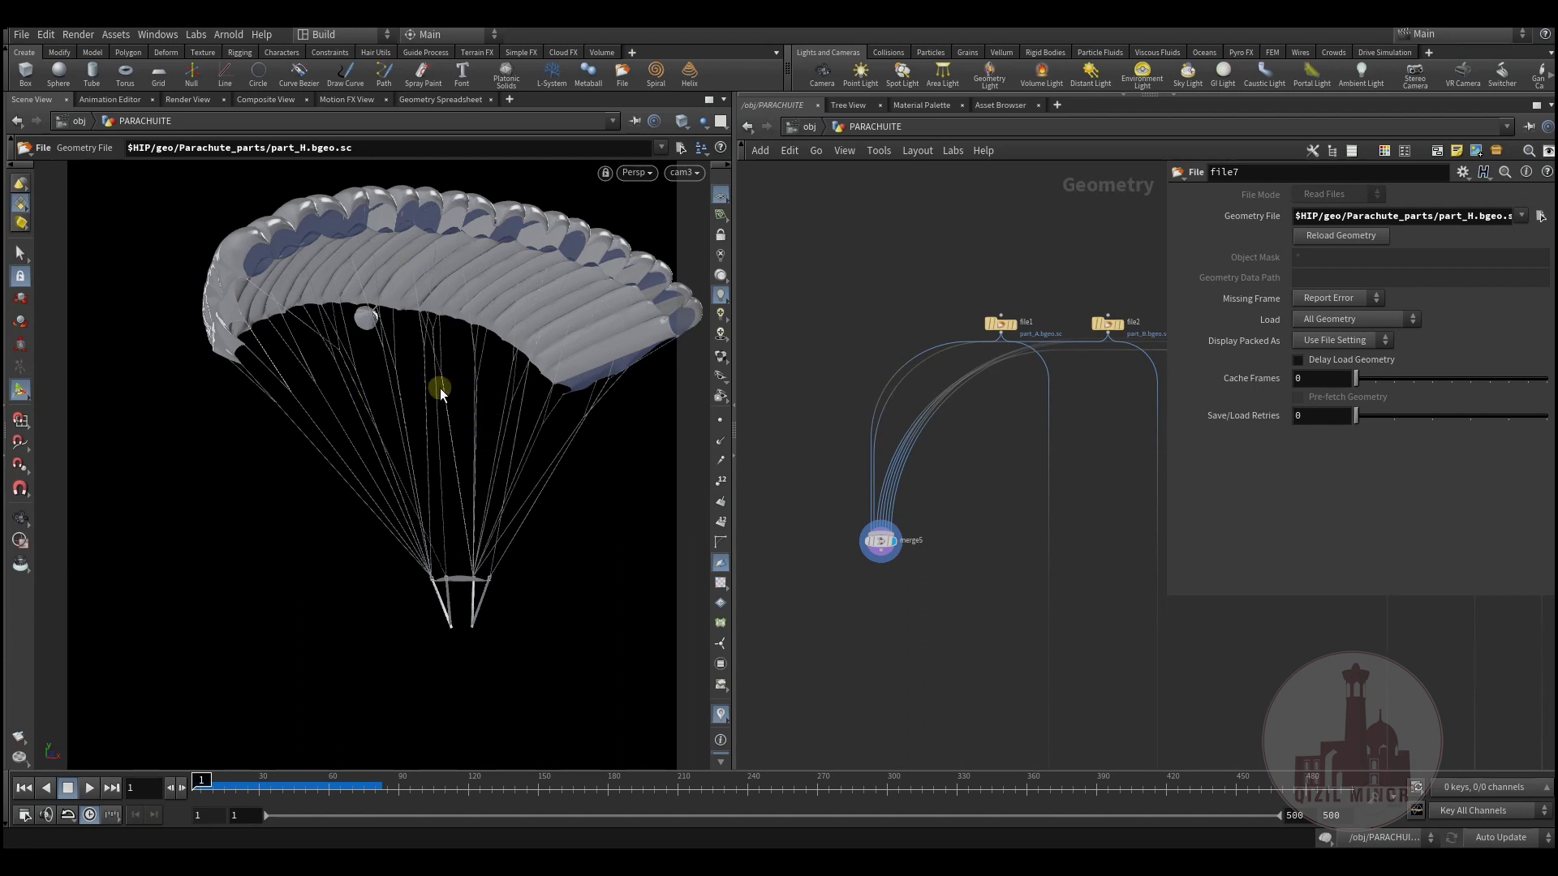
key("Escape")
left_click_drag(440, 388, 307, 444)
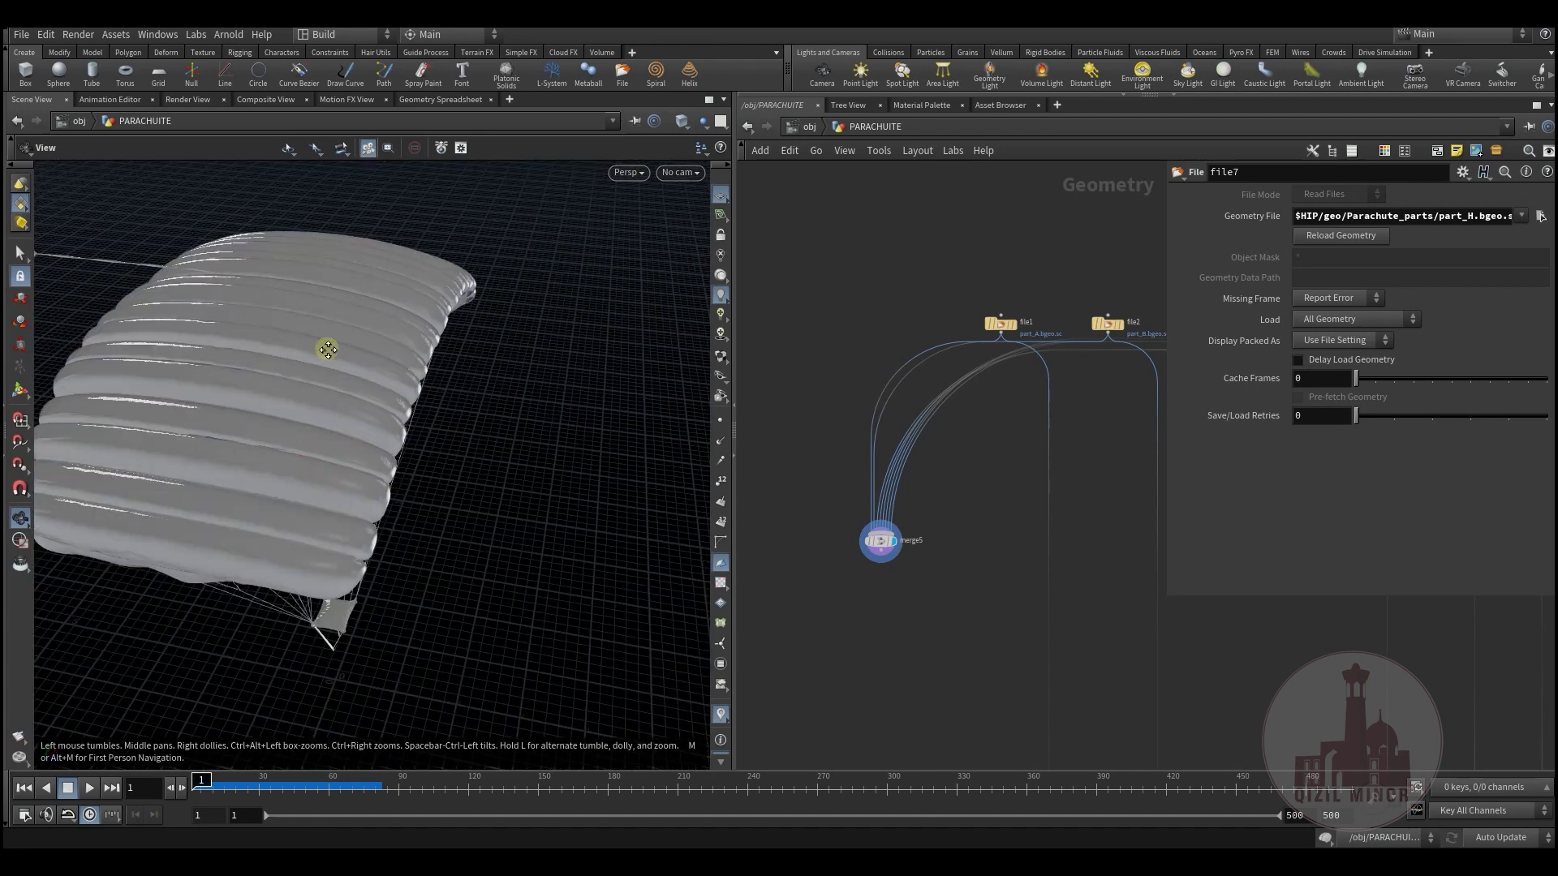
left_click_drag(324, 348, 400, 374)
scroll(401, 374, "down", 6)
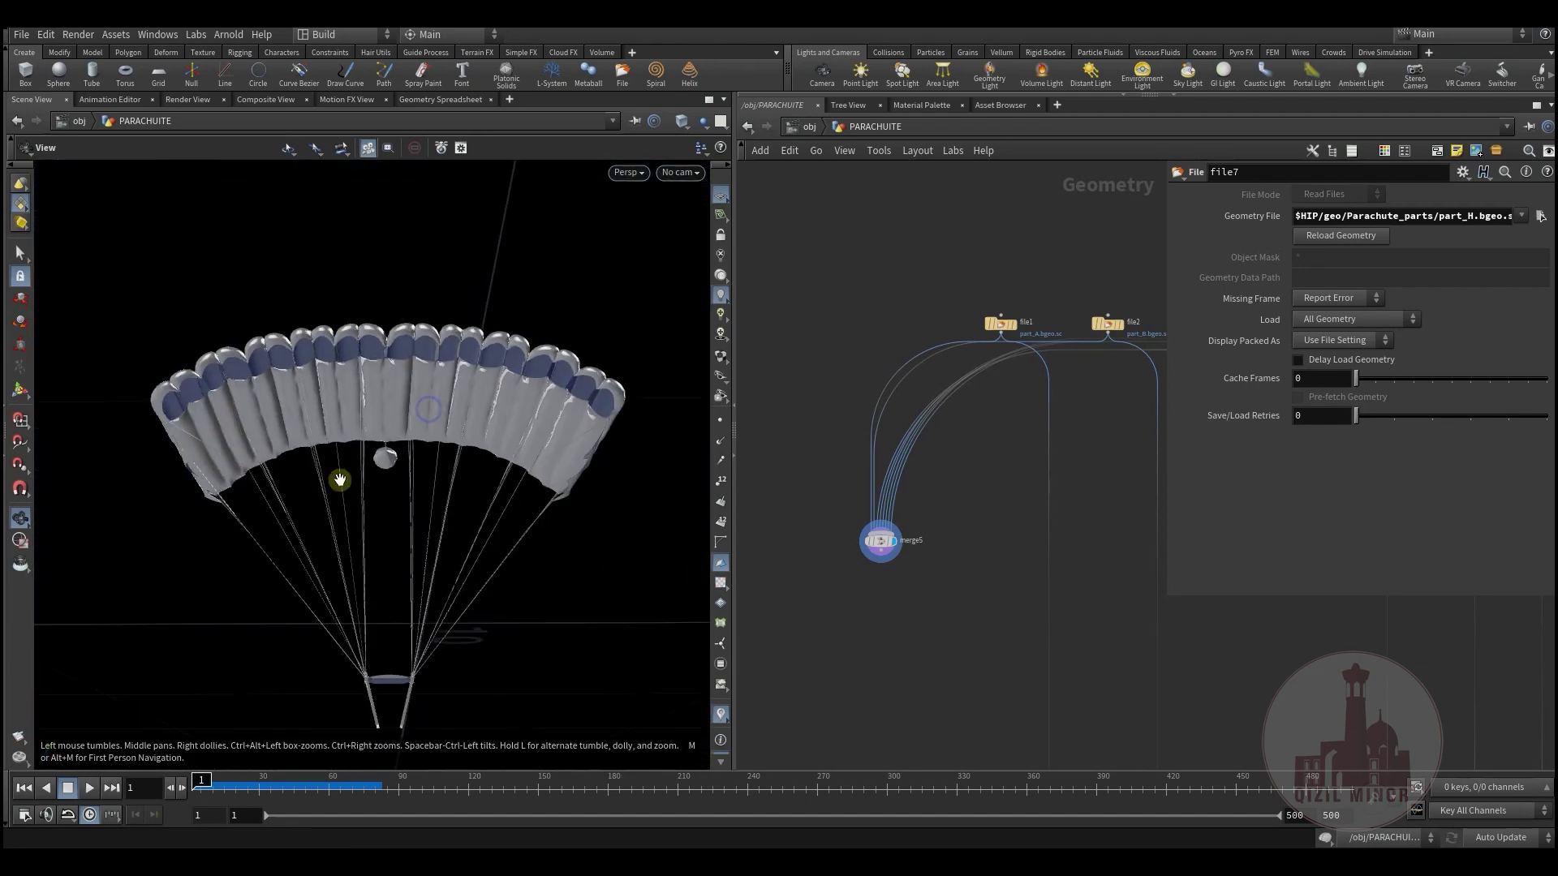
mouse_move(341, 480)
left_mouse_down()
mouse_move(393, 498)
mouse_move(369, 478)
mouse_move(403, 504)
mouse_move(362, 514)
mouse_move(393, 498)
mouse_move(386, 463)
mouse_move(272, 469)
mouse_move(202, 497)
mouse_move(373, 528)
mouse_move(314, 459)
mouse_move(336, 450)
left_mouse_up()
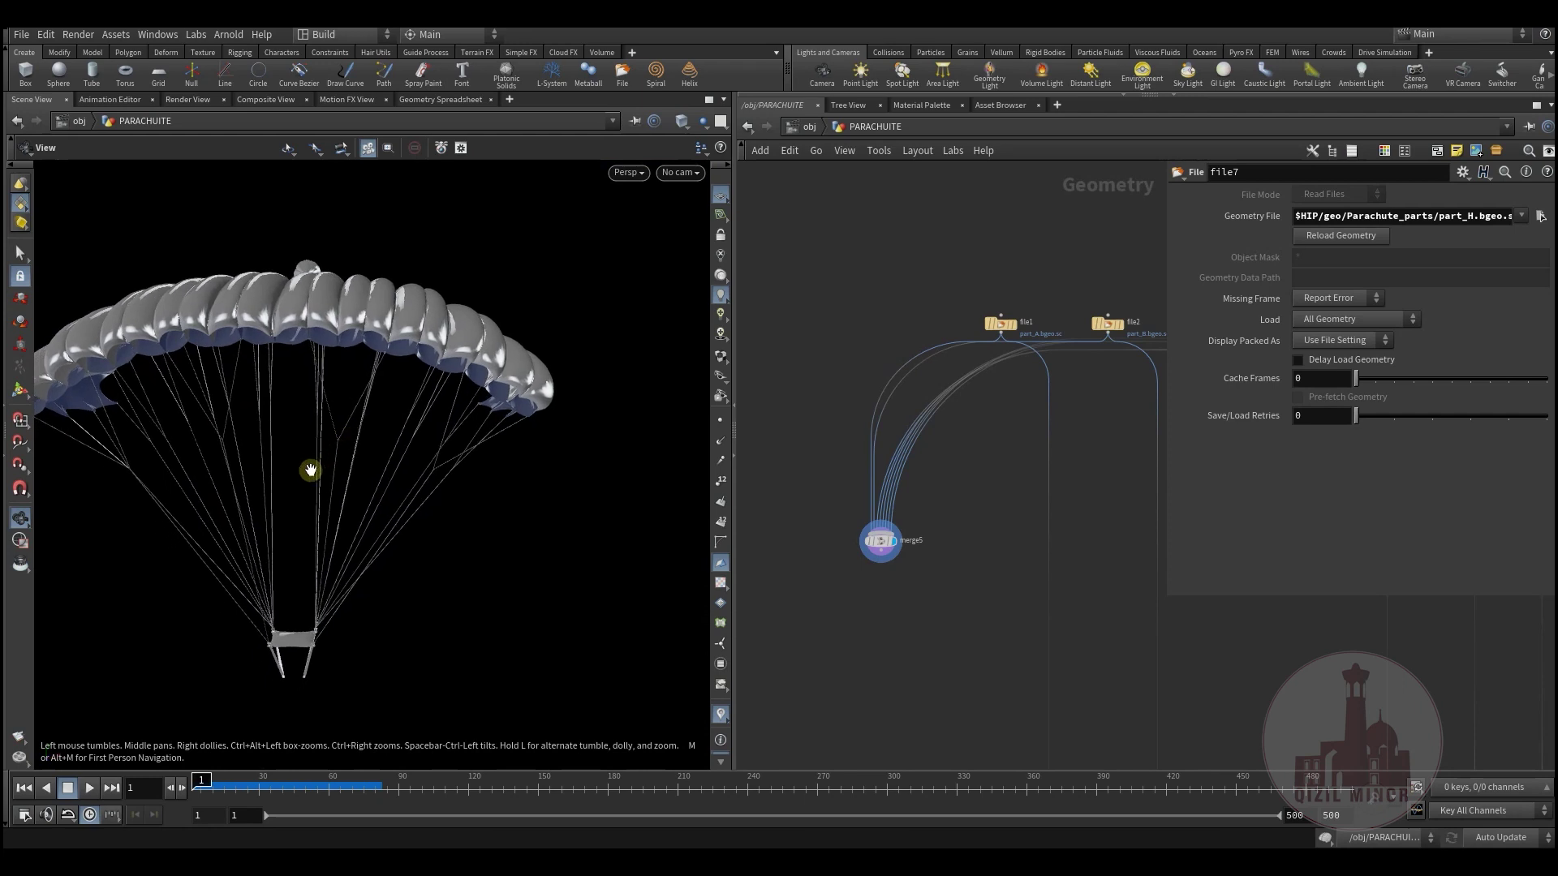
middle_click_drag(310, 469, 355, 468, "alt")
Select the whole row of File nodes that load the separate parachute parts to review the imports.
middle_click_drag(1025, 511, 845, 558)
scroll(882, 558, "down", 5)
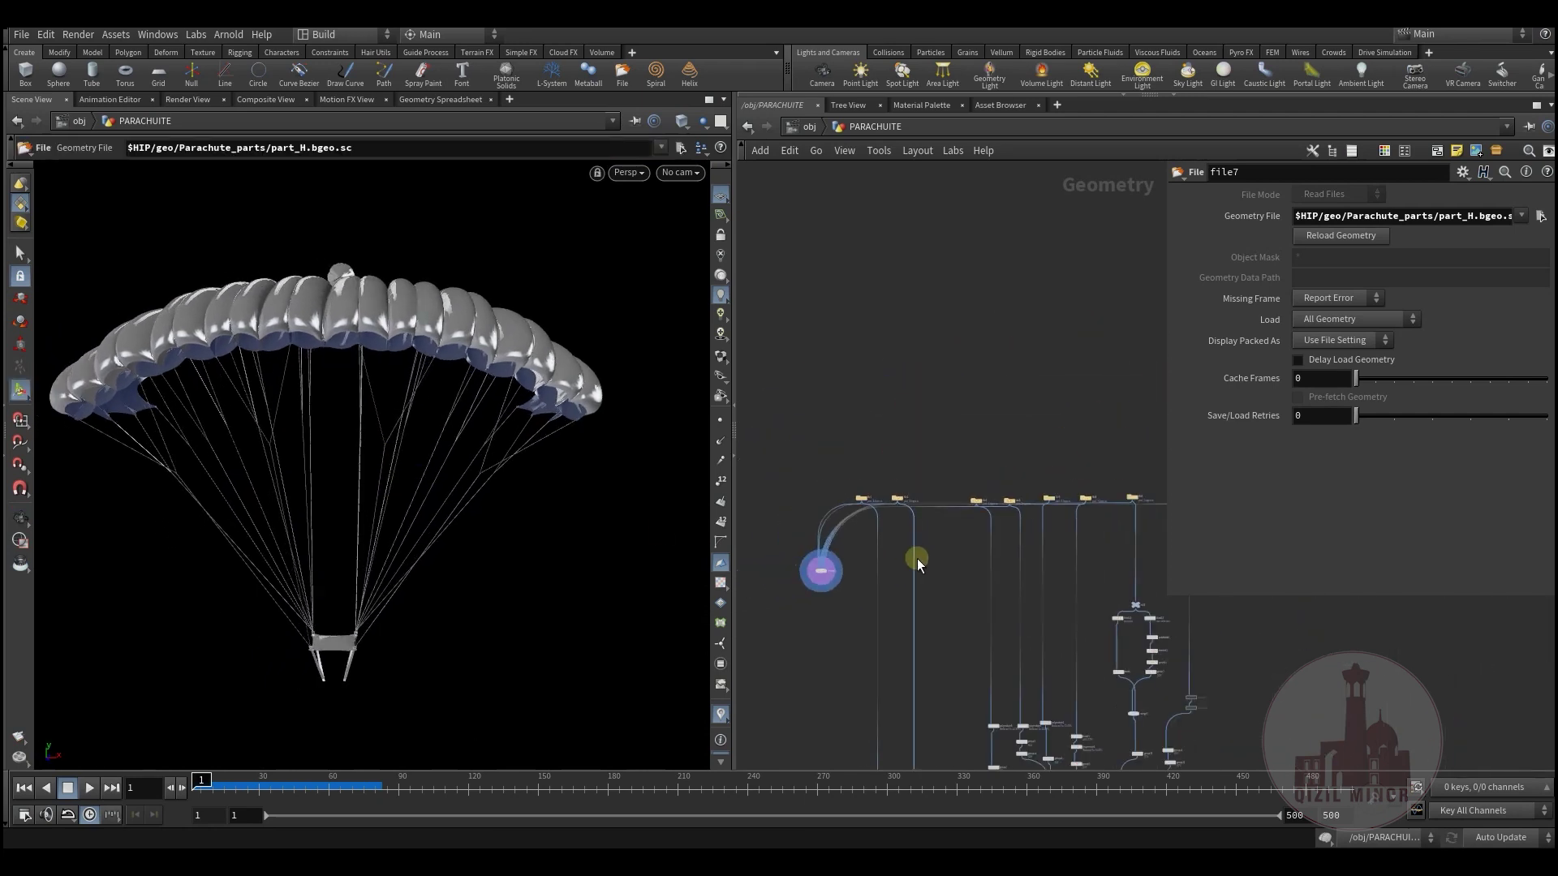
middle_click_drag(976, 450, 930, 454)
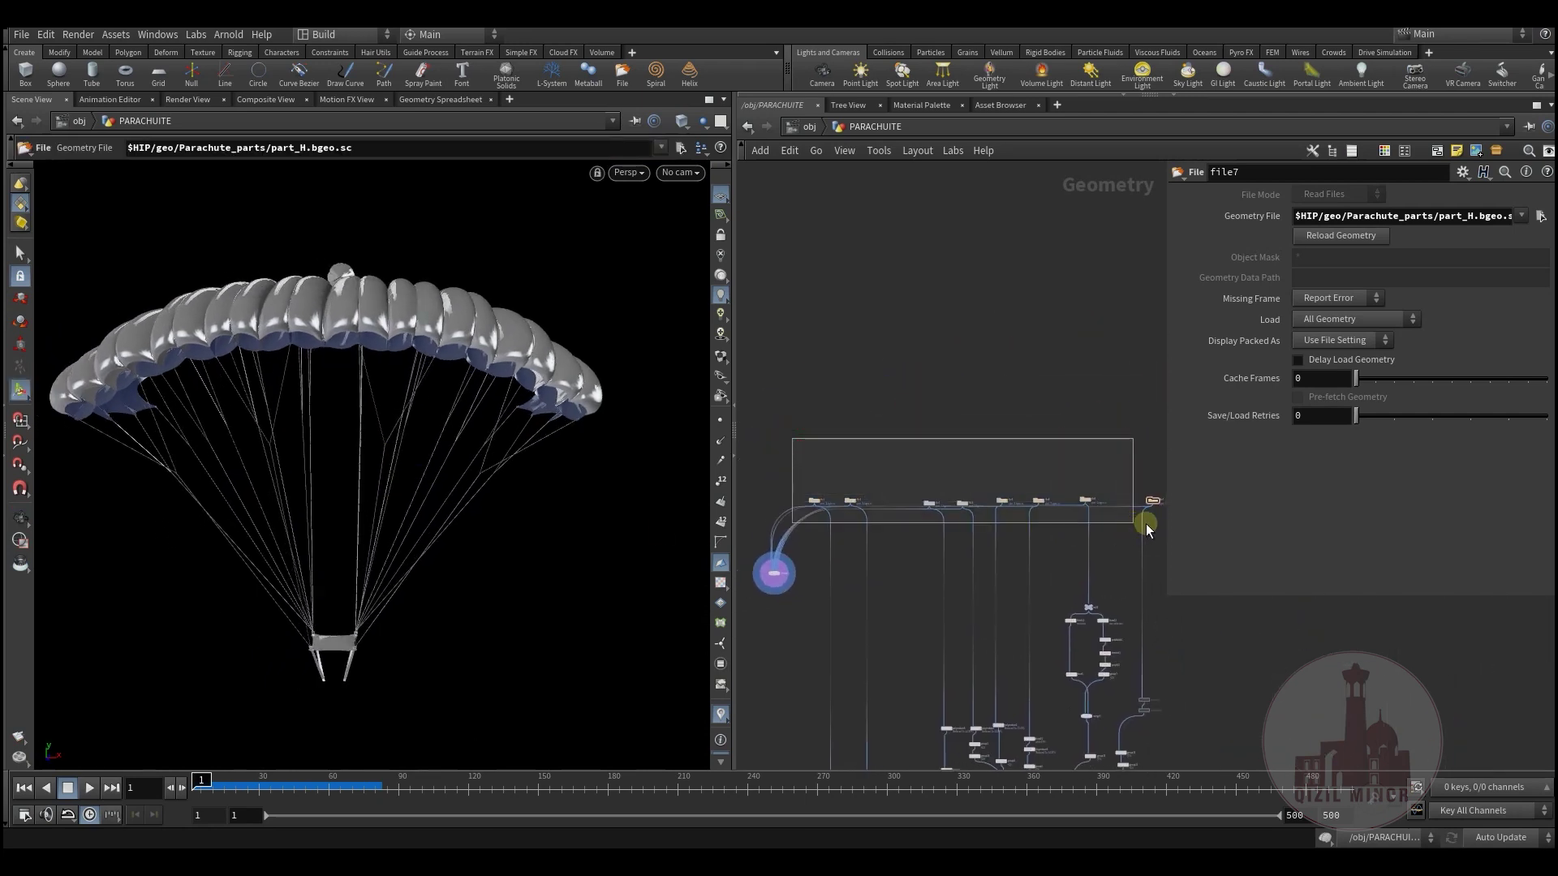
left_click_drag(1145, 523, 1167, 526)
middle_click_drag(906, 582, 876, 595)
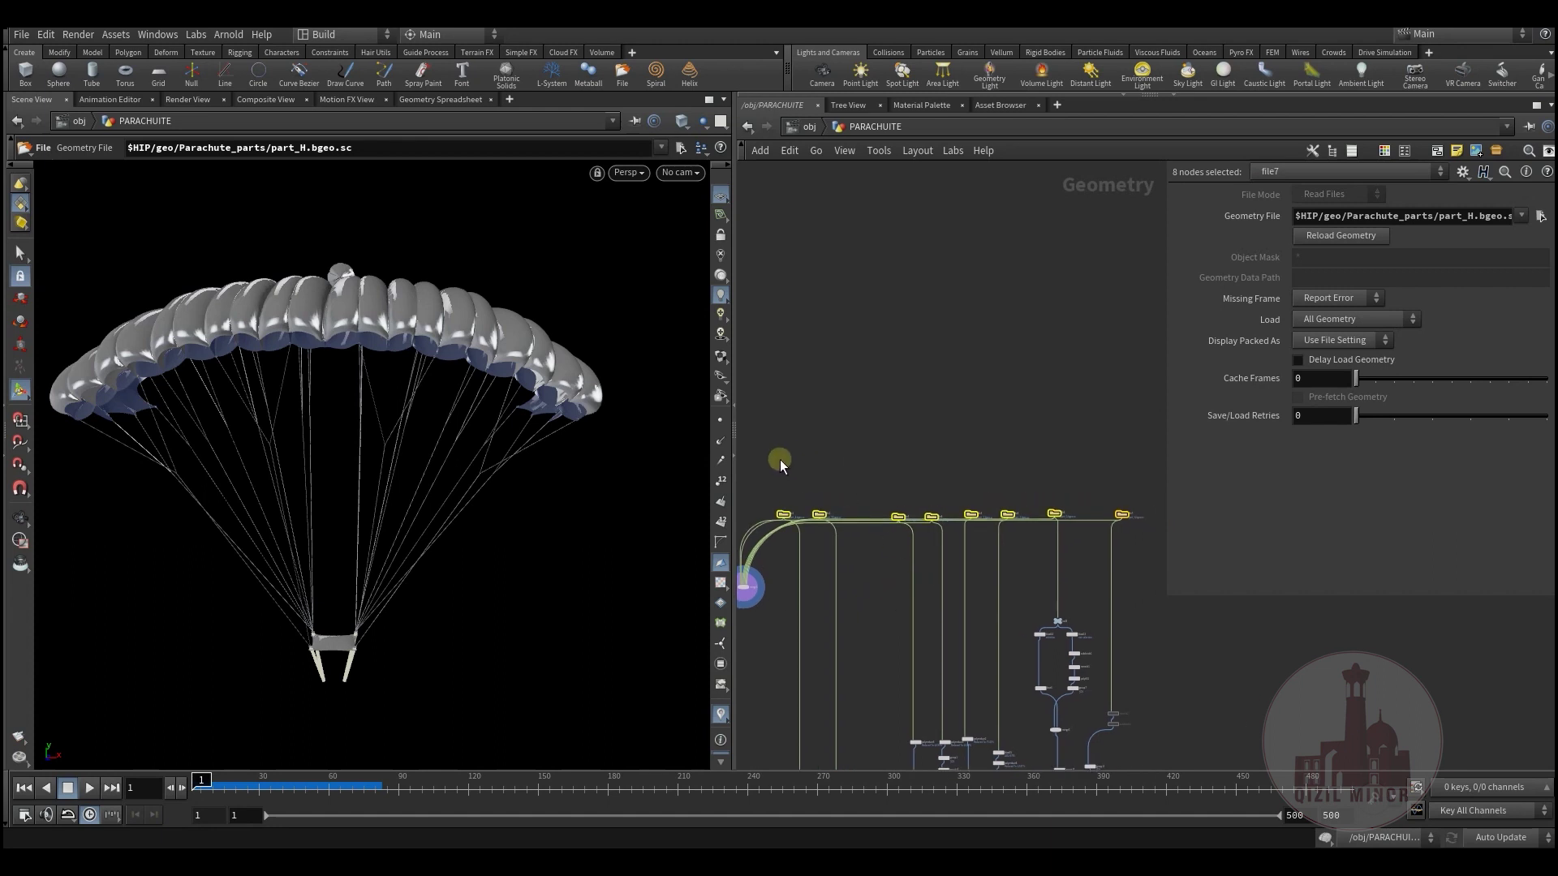
left_click_drag(1055, 519, 1140, 548)
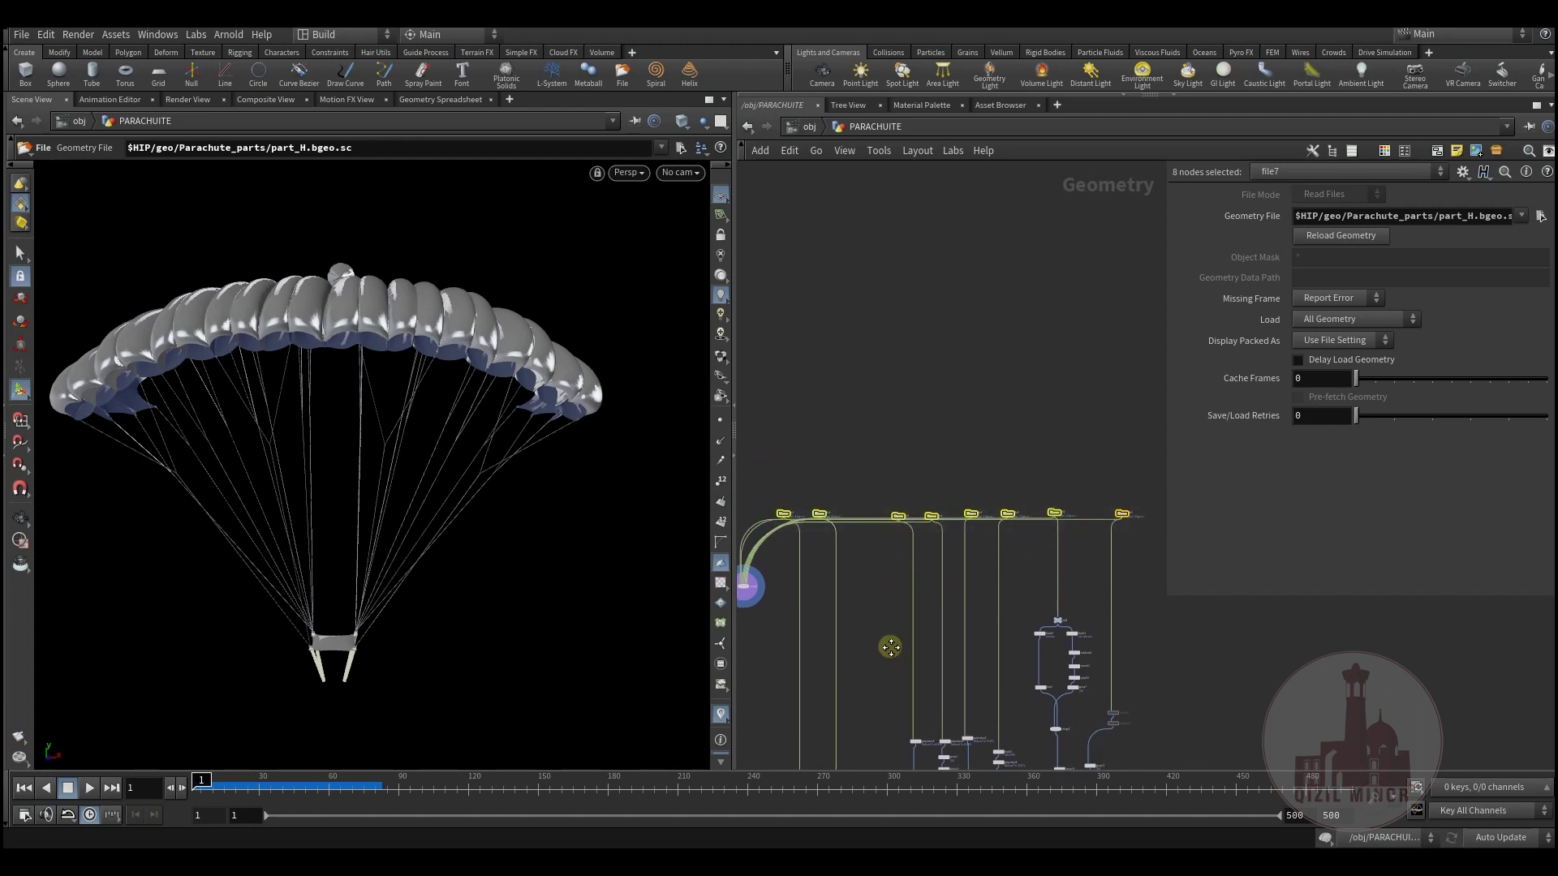
Display group5 and group10 in turn to examine the point and primitive groups on the small cone-shaped part.
middle_click_drag(890, 644, 925, 280)
scroll(836, 444, "up", 6)
left_click(830, 438)
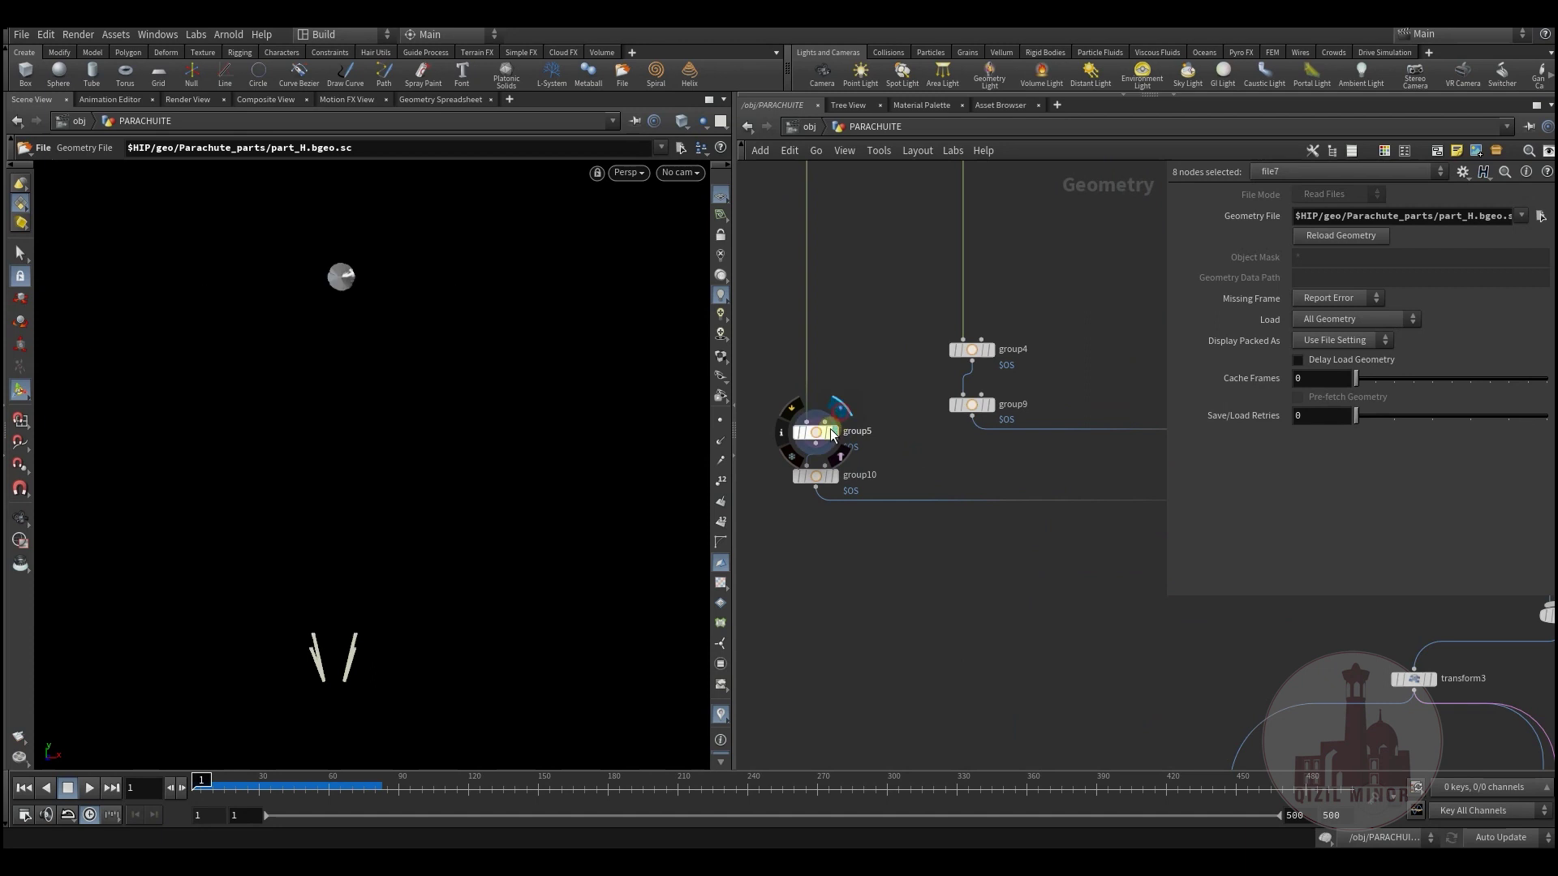
left_click(813, 432)
middle_click_drag(357, 417, 479, 474, "alt")
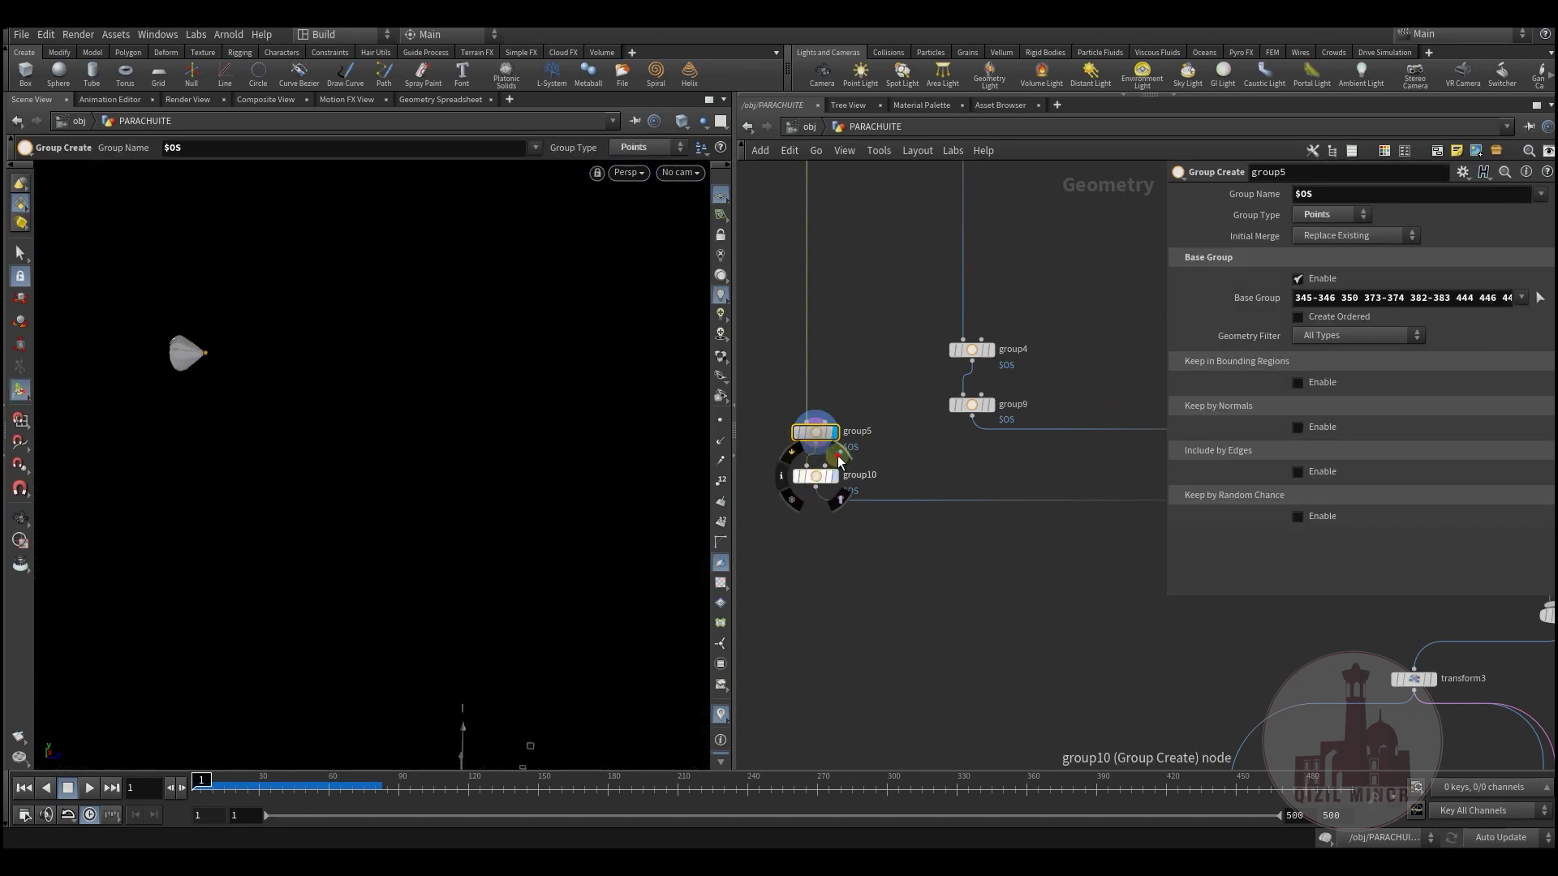
left_click(838, 459)
left_click(816, 476)
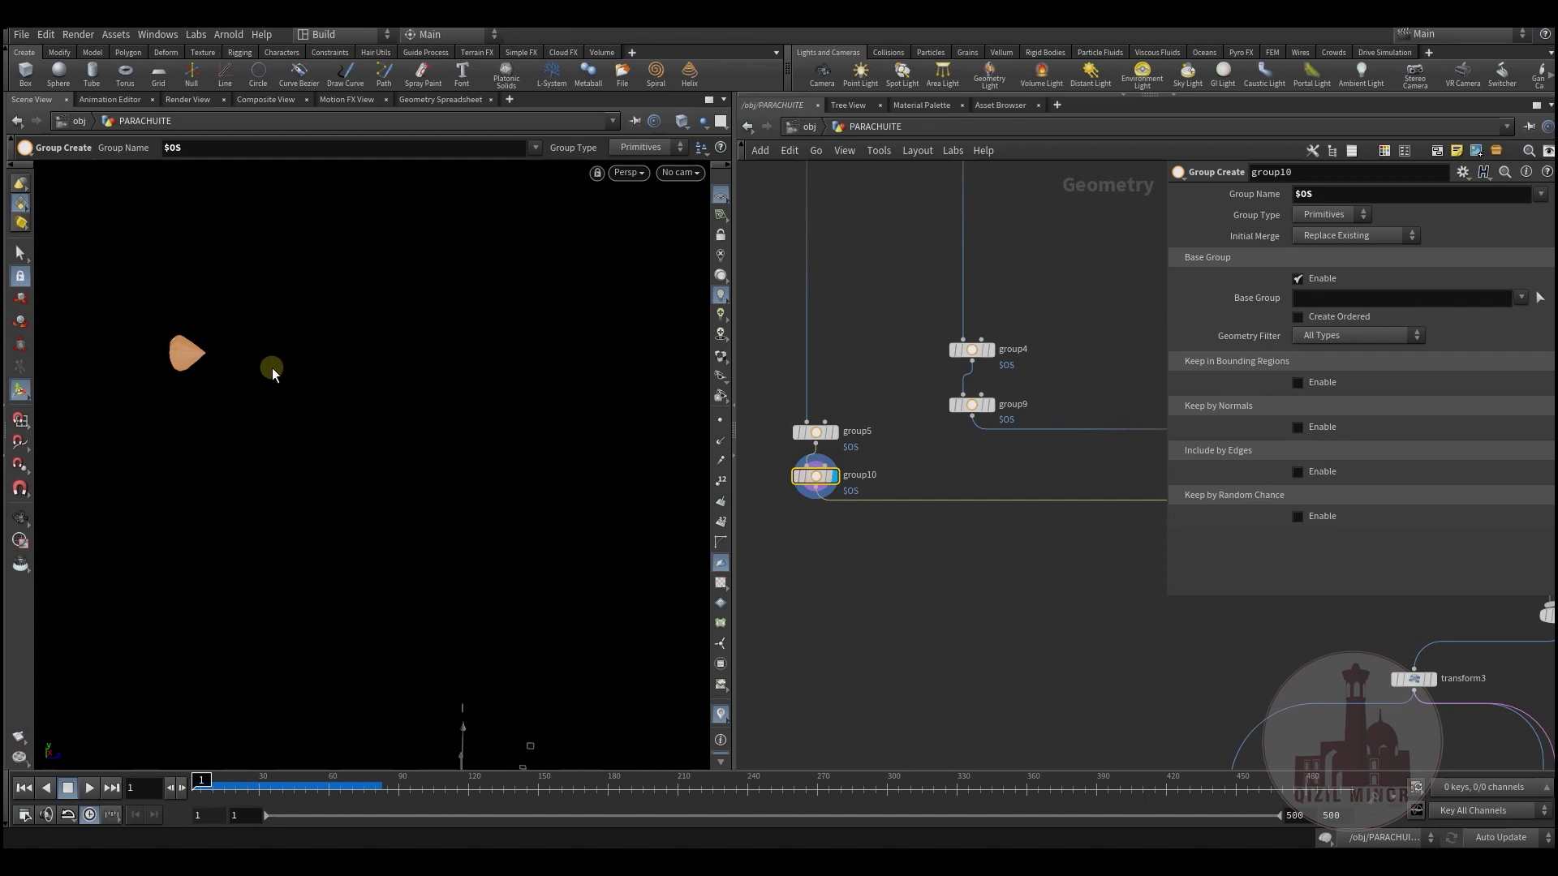
Display group4 and group9 in turn to examine the groups on the short connecting line.
left_click(988, 350)
left_click(966, 350)
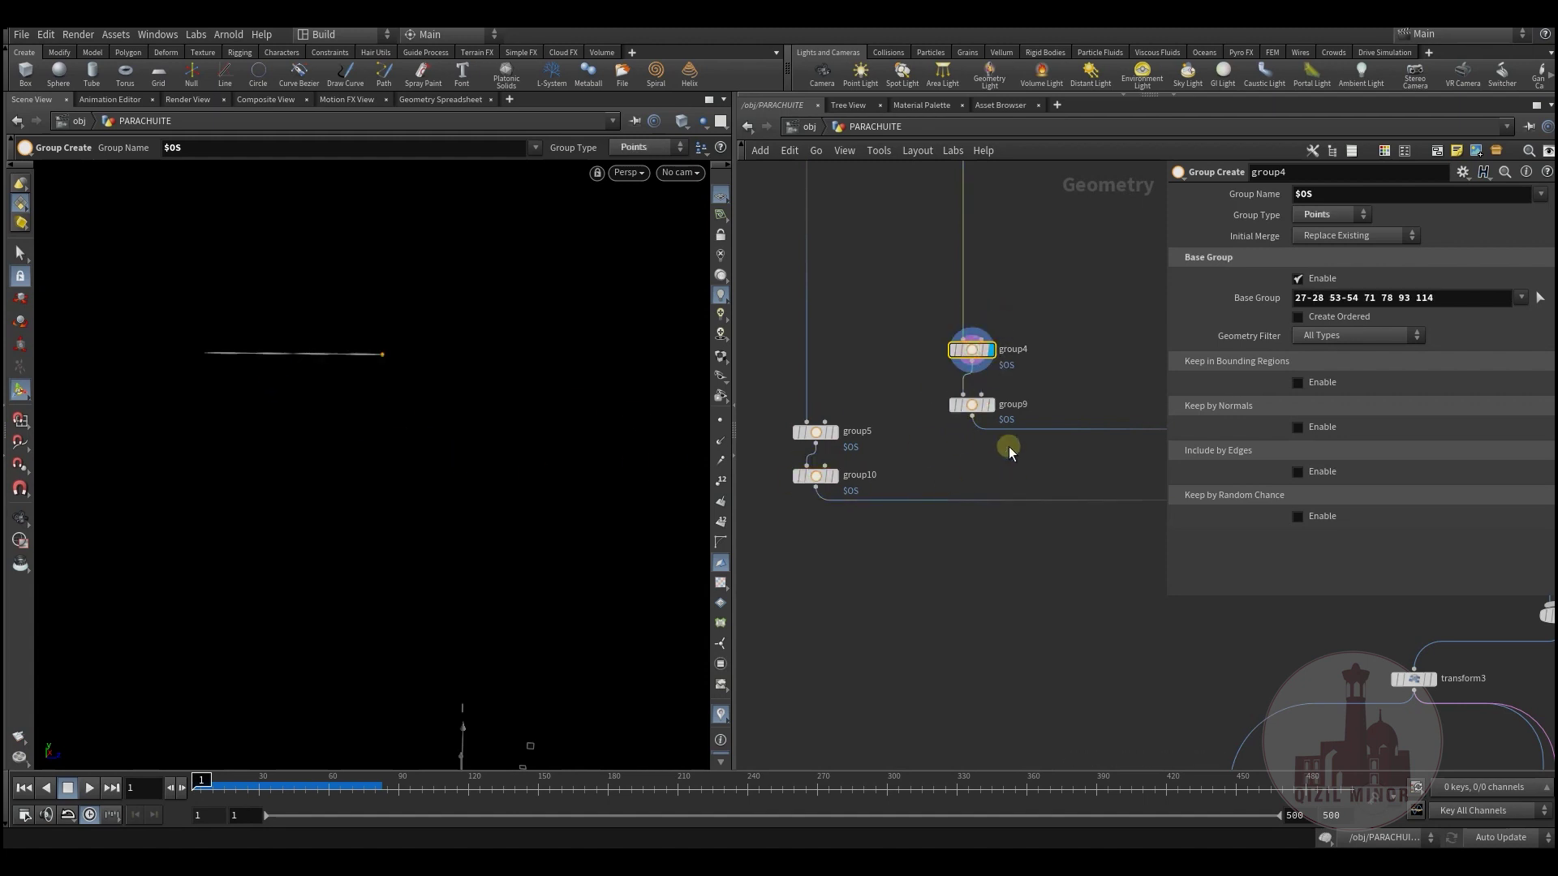
left_click(991, 405)
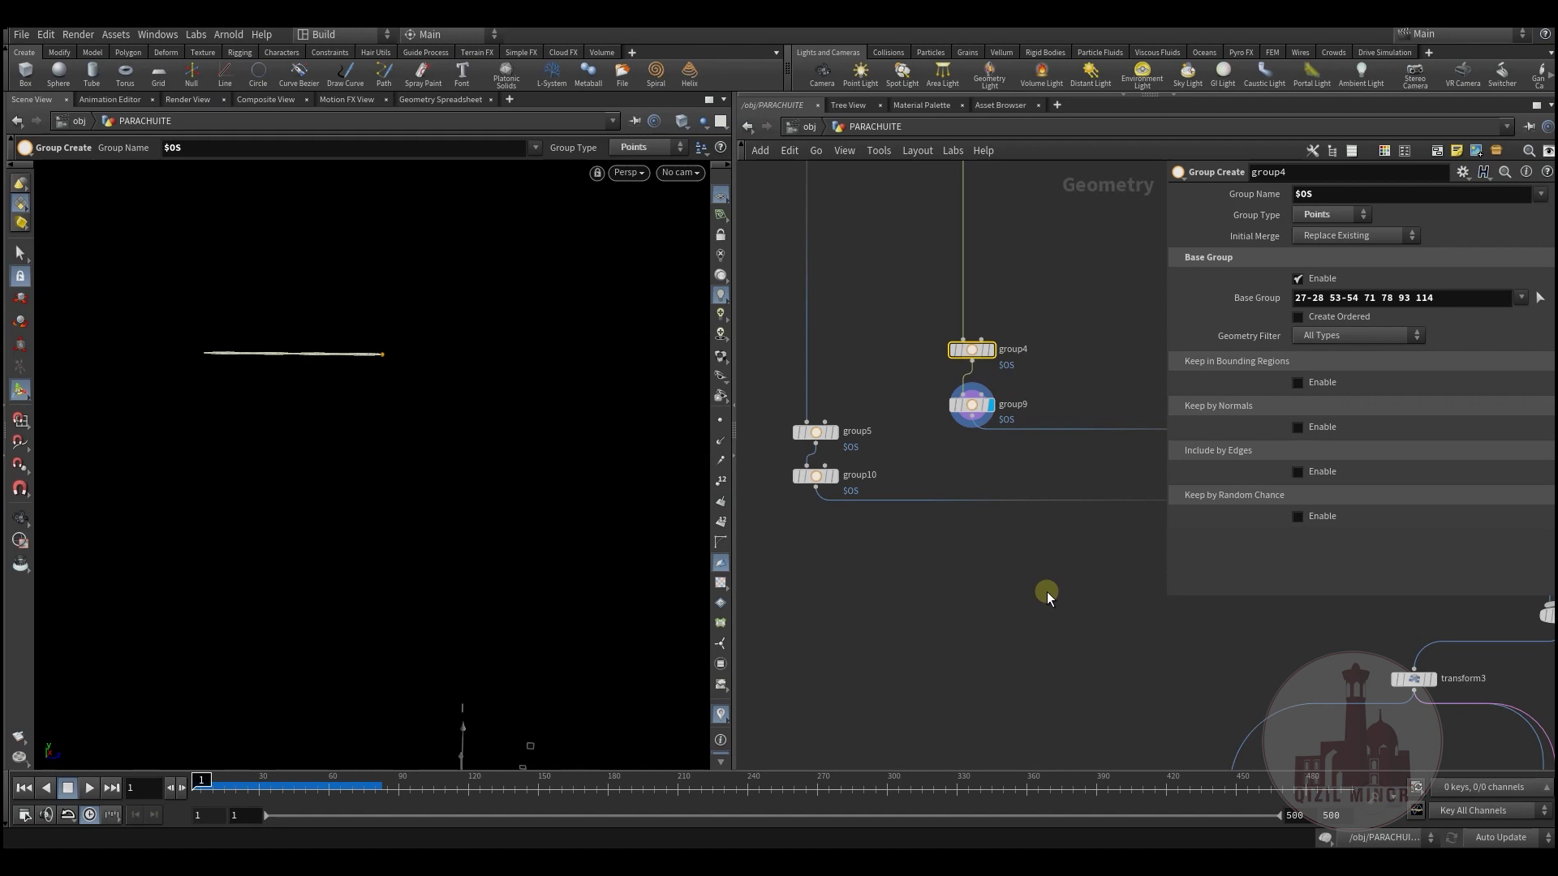
Display group2 and examine its unshared-edge points on the canopy geometry.
middle_click_drag(1046, 592, 718, 603)
middle_click_drag(1046, 373, 887, 511)
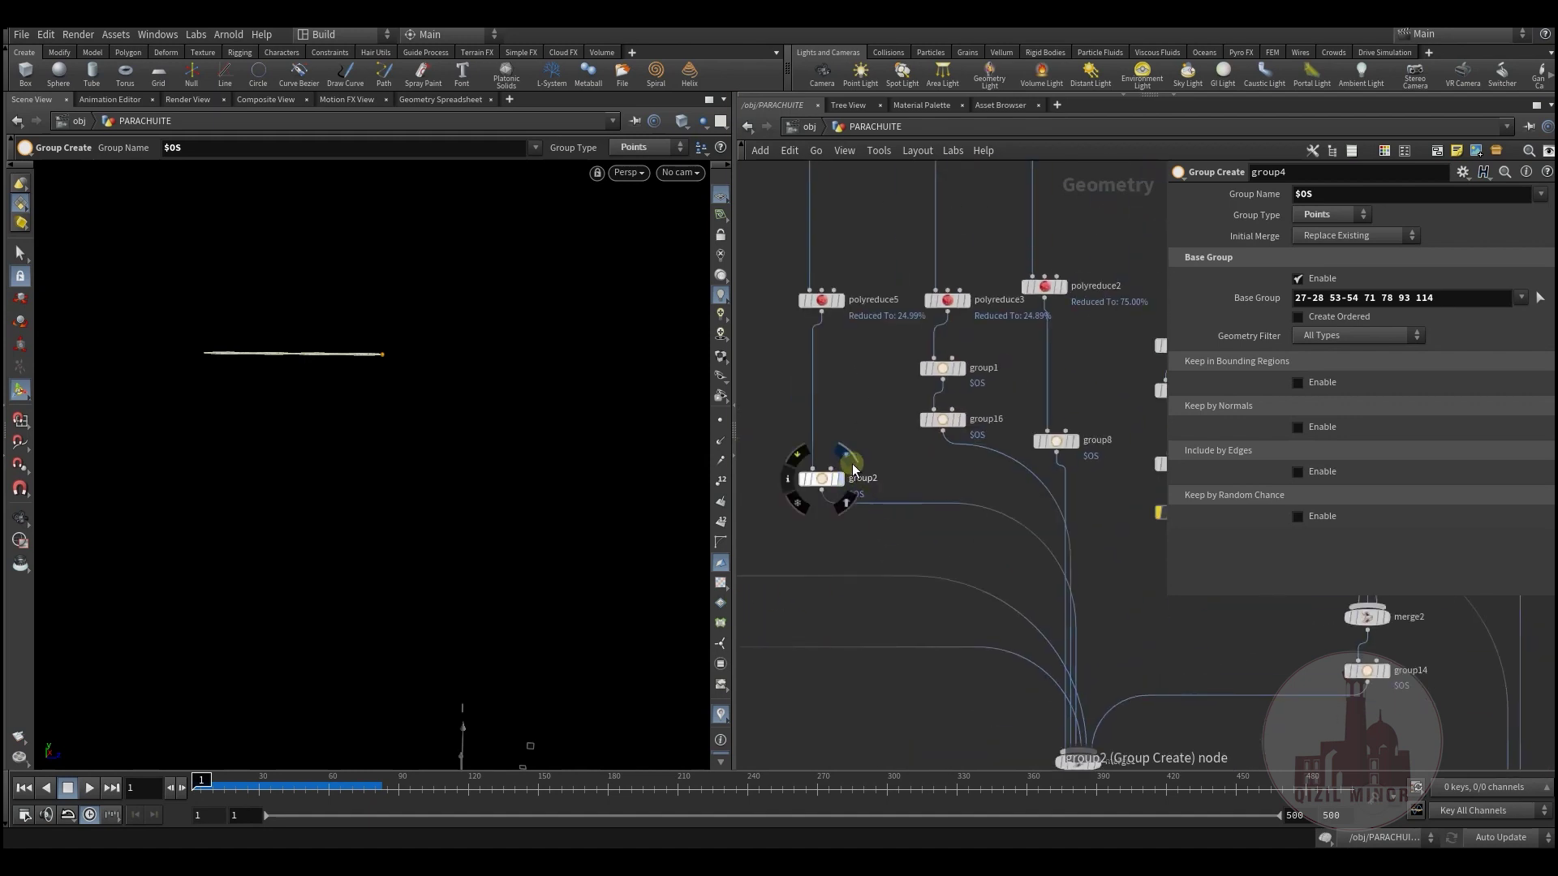
left_click(849, 462)
left_click(821, 480)
left_click_drag(484, 518, 405, 423, "alt")
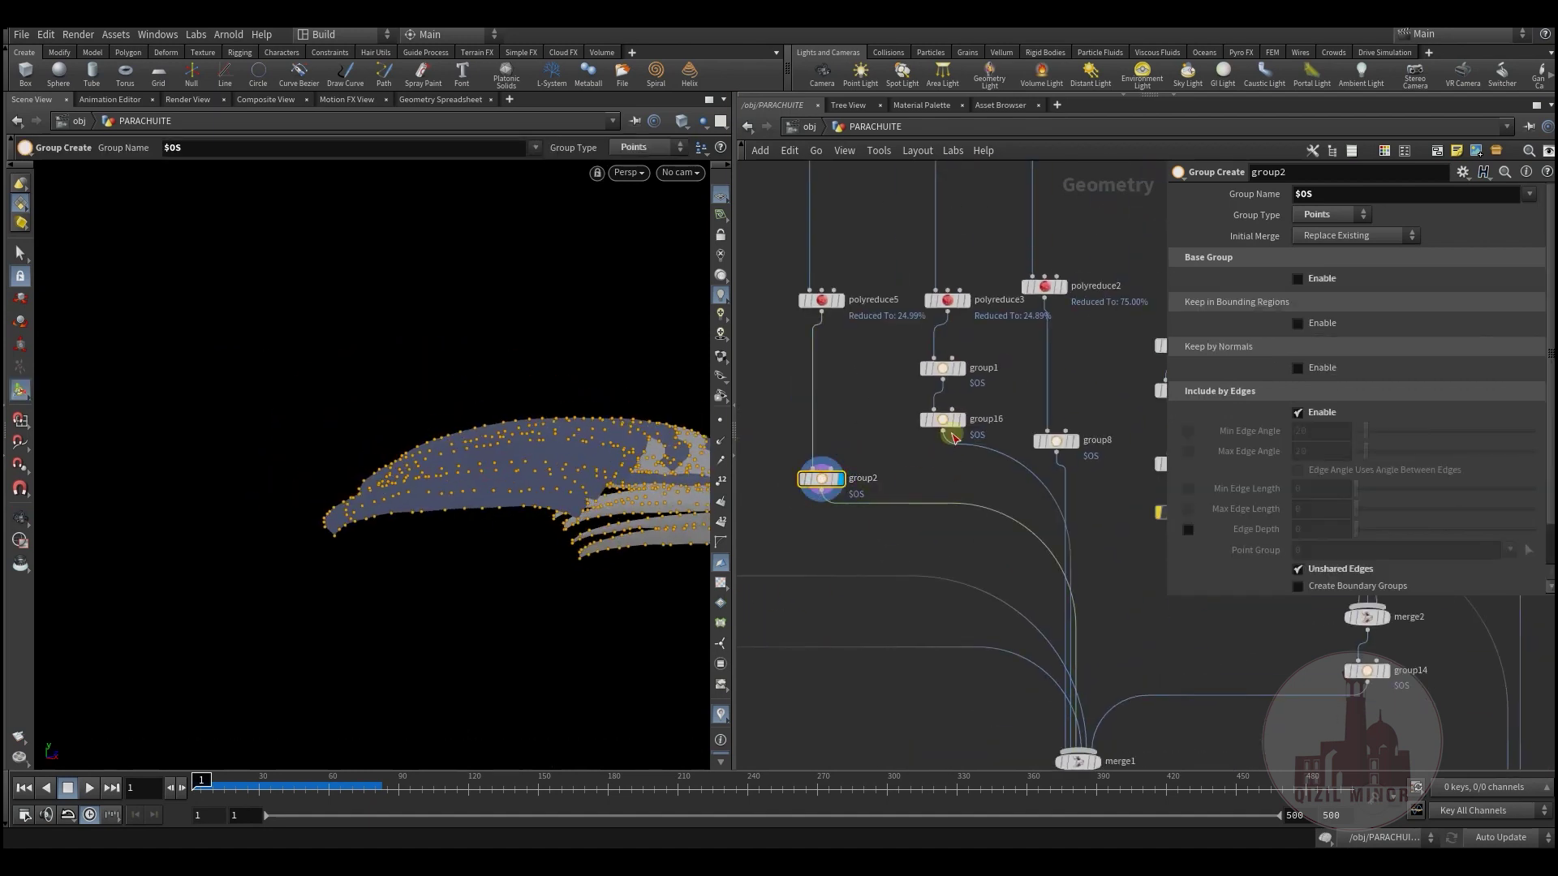
Display group1 and group16 in turn to compare the upper and lower edge points of the canopy's side panels.
left_click(961, 368)
left_click(942, 370)
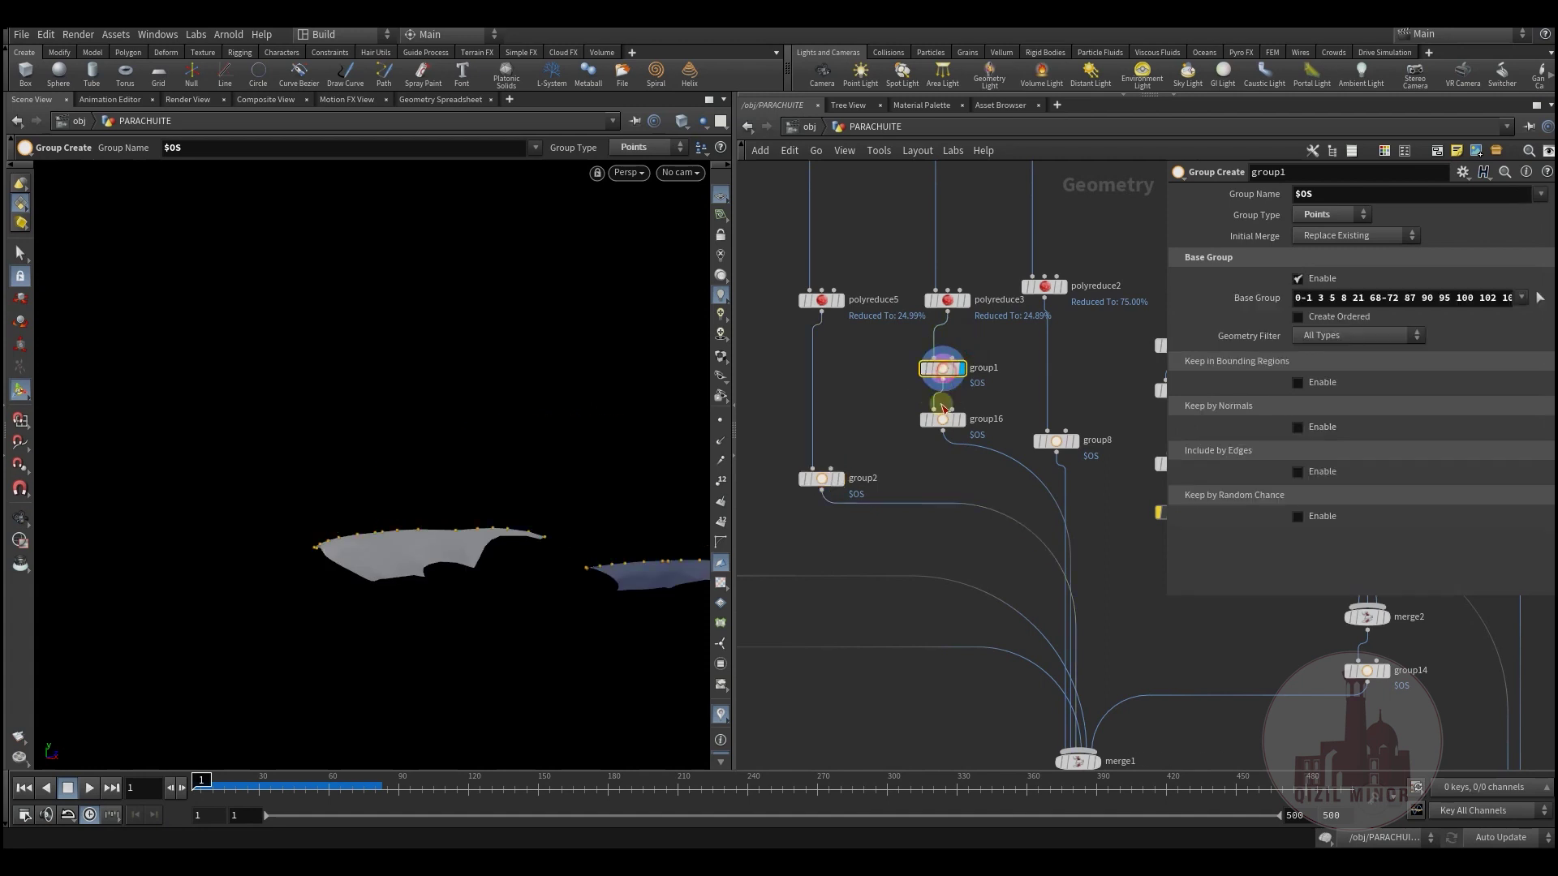
left_click(962, 419)
left_click(946, 421)
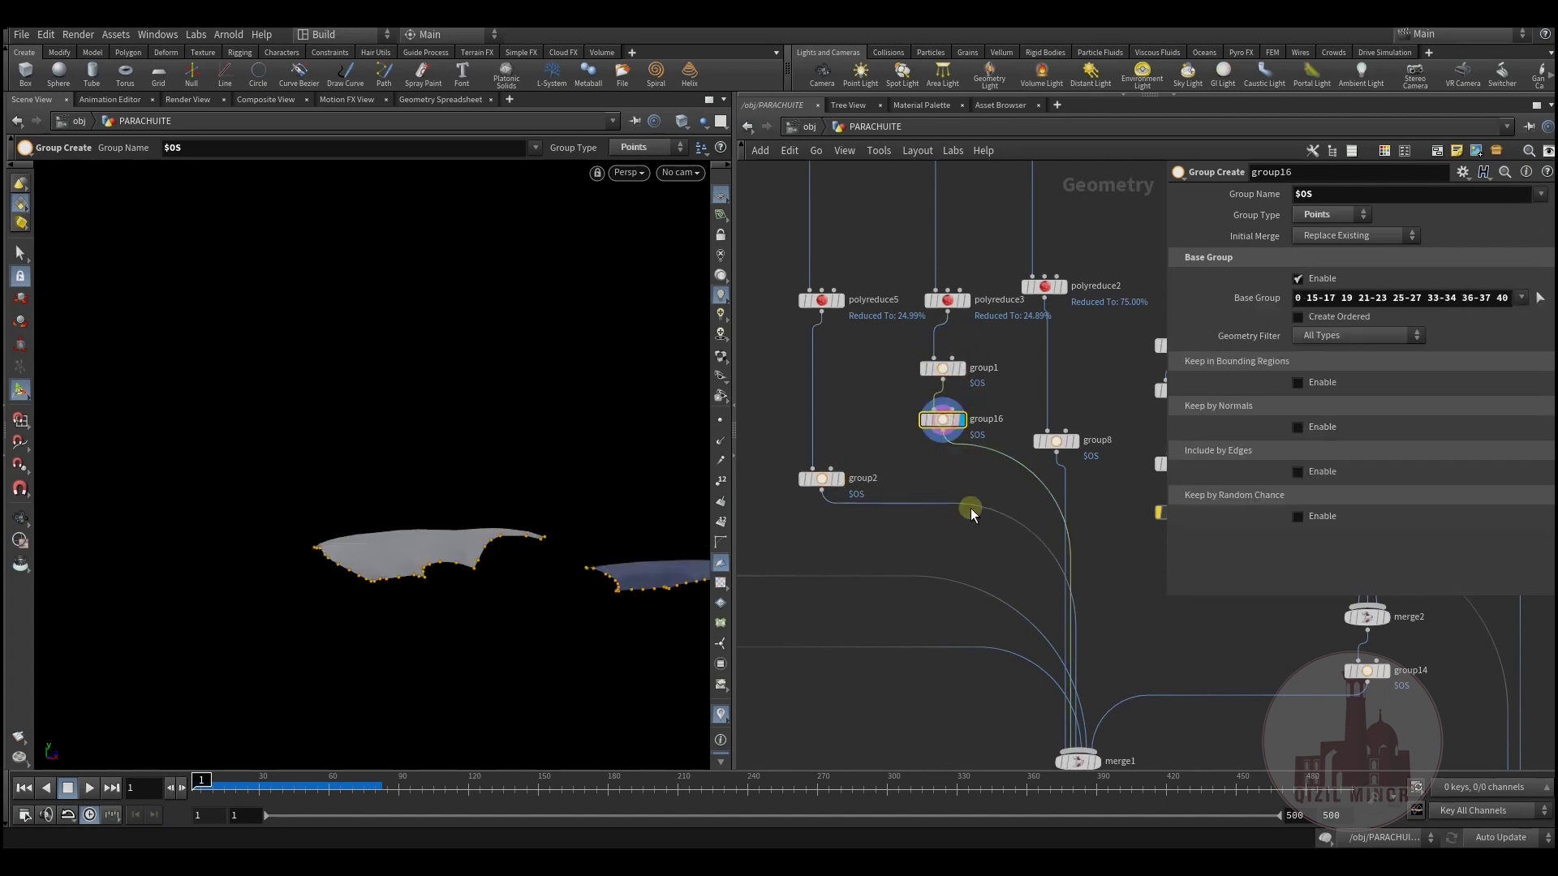
Display group8 on the canopy, followed by group6 on the seat plate, and examine their point groups.
middle_click_drag(978, 542, 845, 571)
left_click(941, 469)
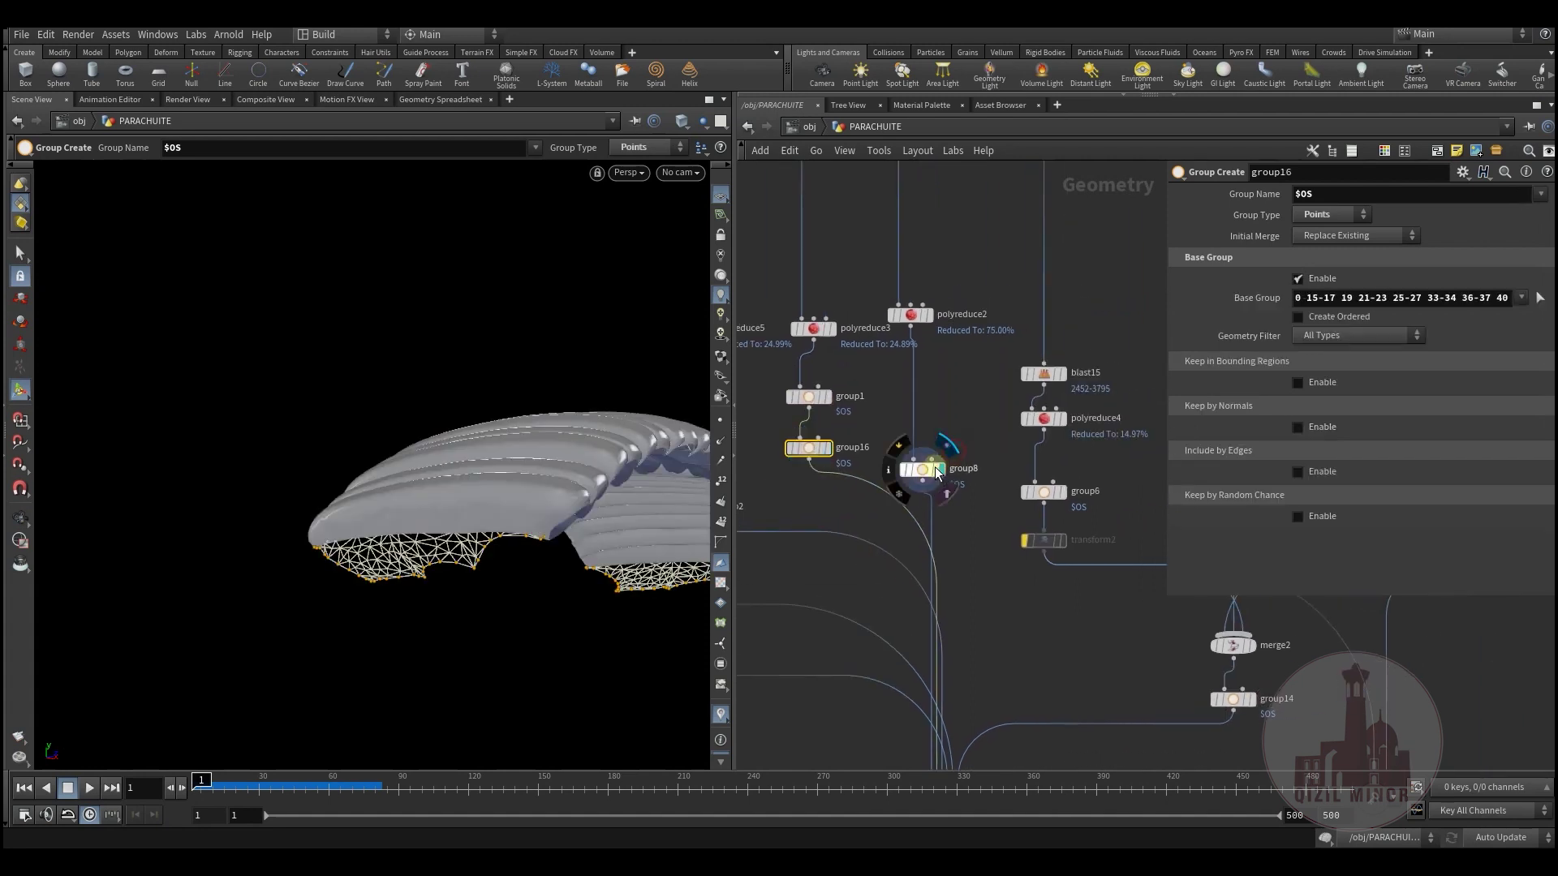
left_click(922, 469)
middle_click_drag(444, 494, 339, 463, "alt")
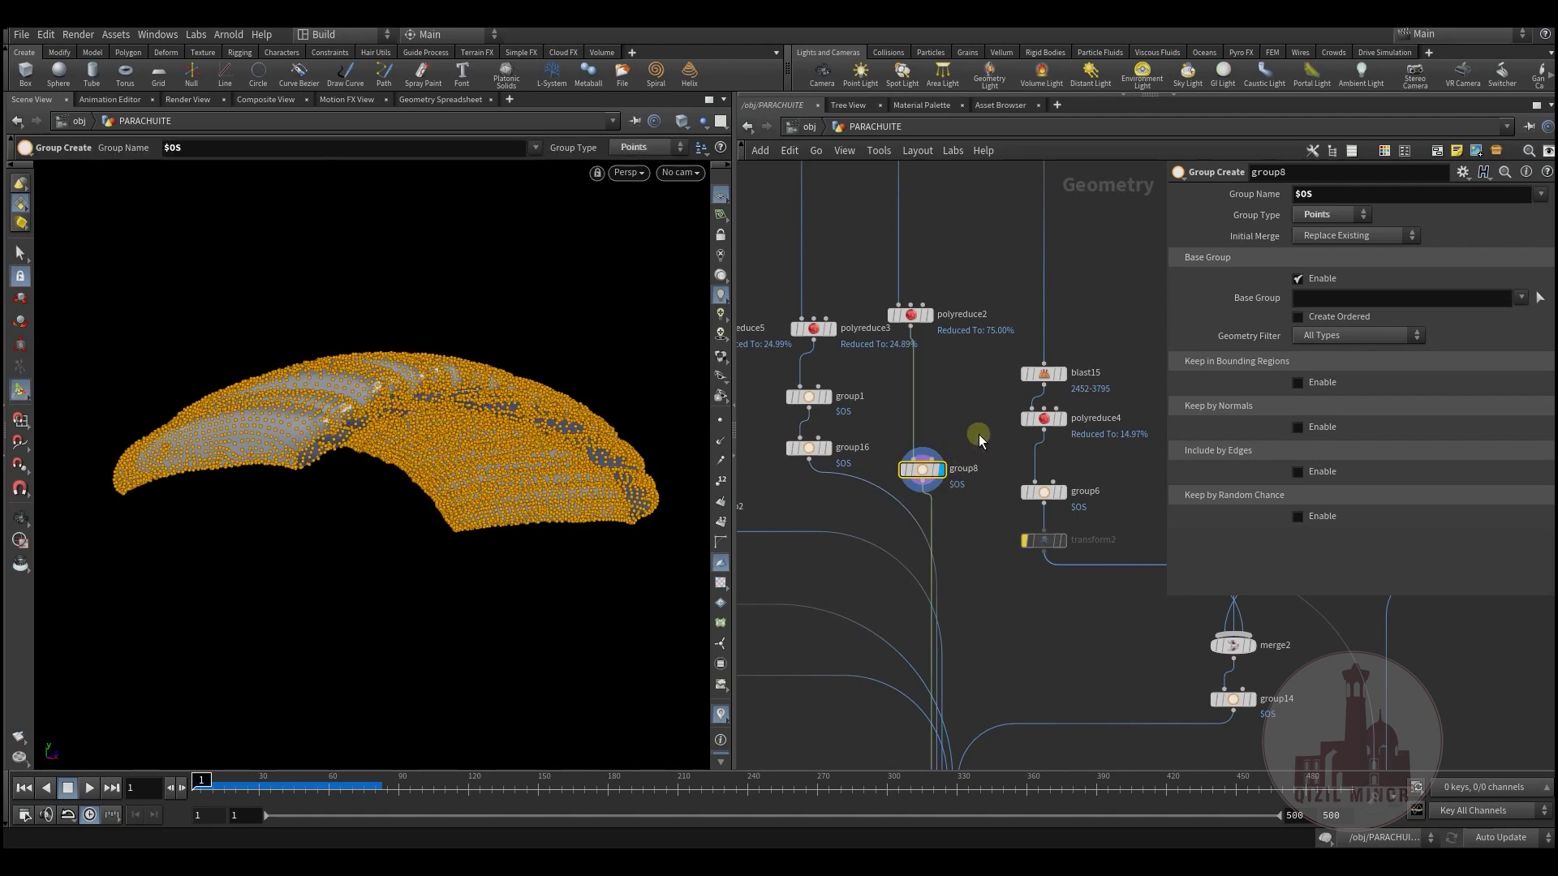
left_click(1063, 492)
left_click(1043, 492)
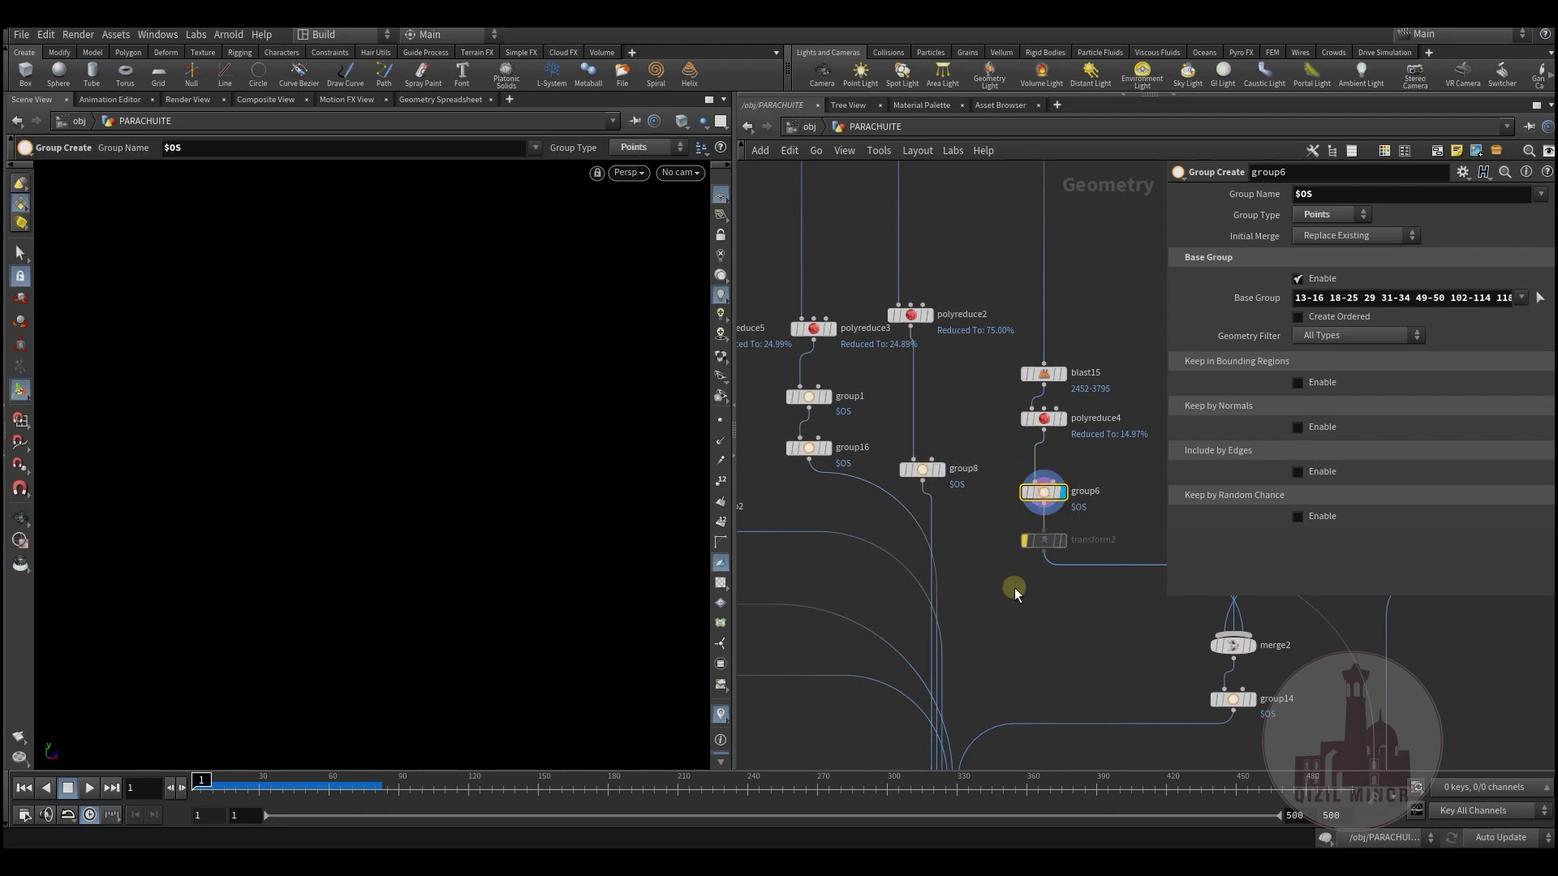
middle_click_drag(992, 579, 835, 503)
right_click_drag(403, 557, 447, 578, "alt")
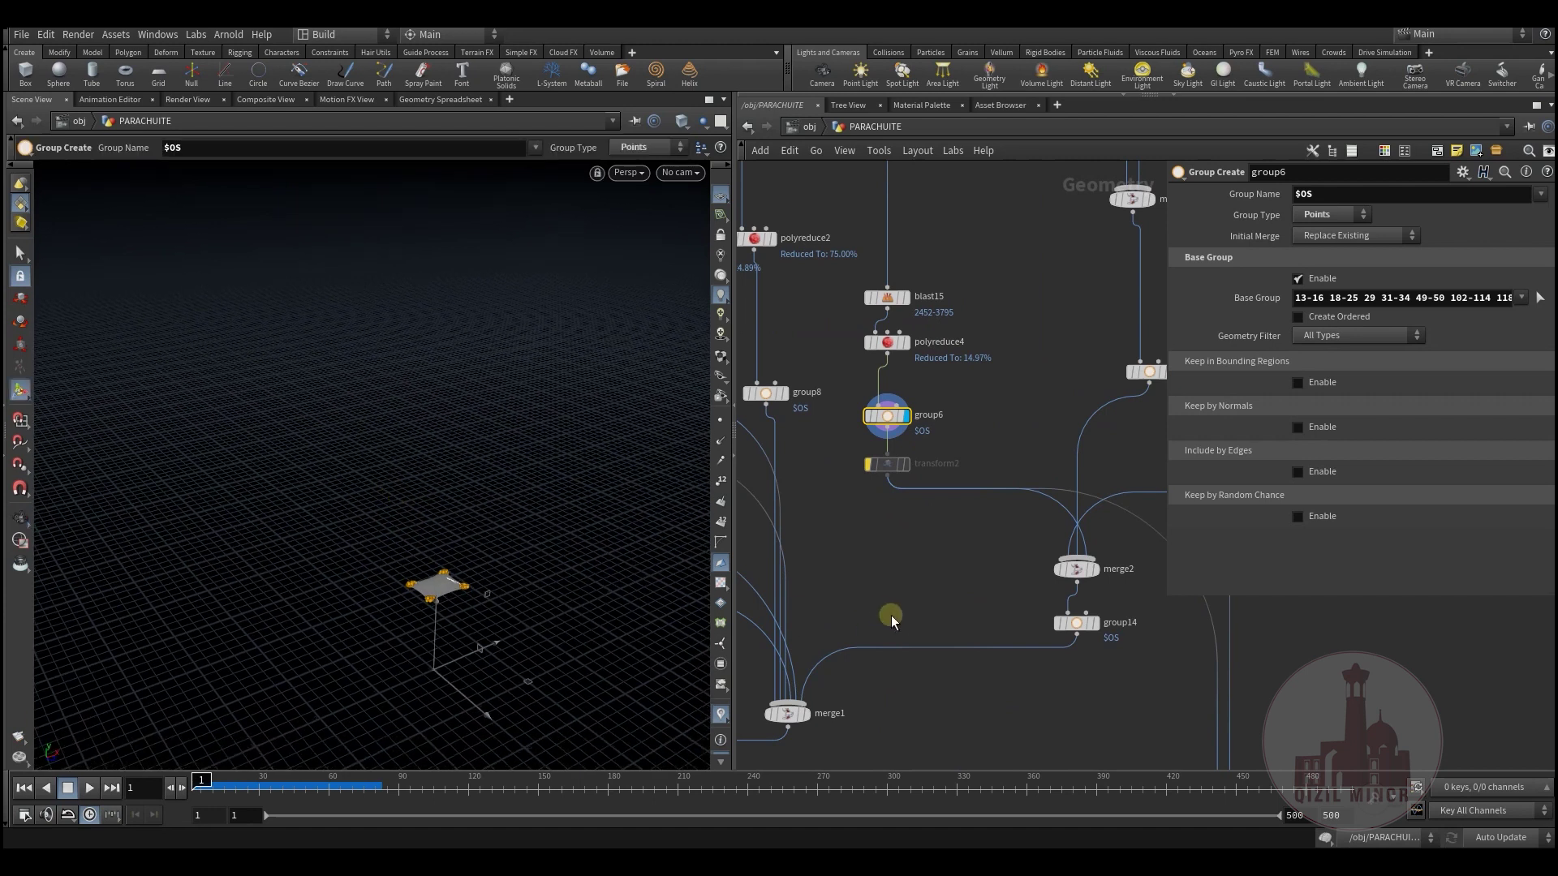
Display group13 and examine its points at the lower ends of the suspension lines.
middle_click_drag(890, 620, 781, 595)
left_click(951, 331)
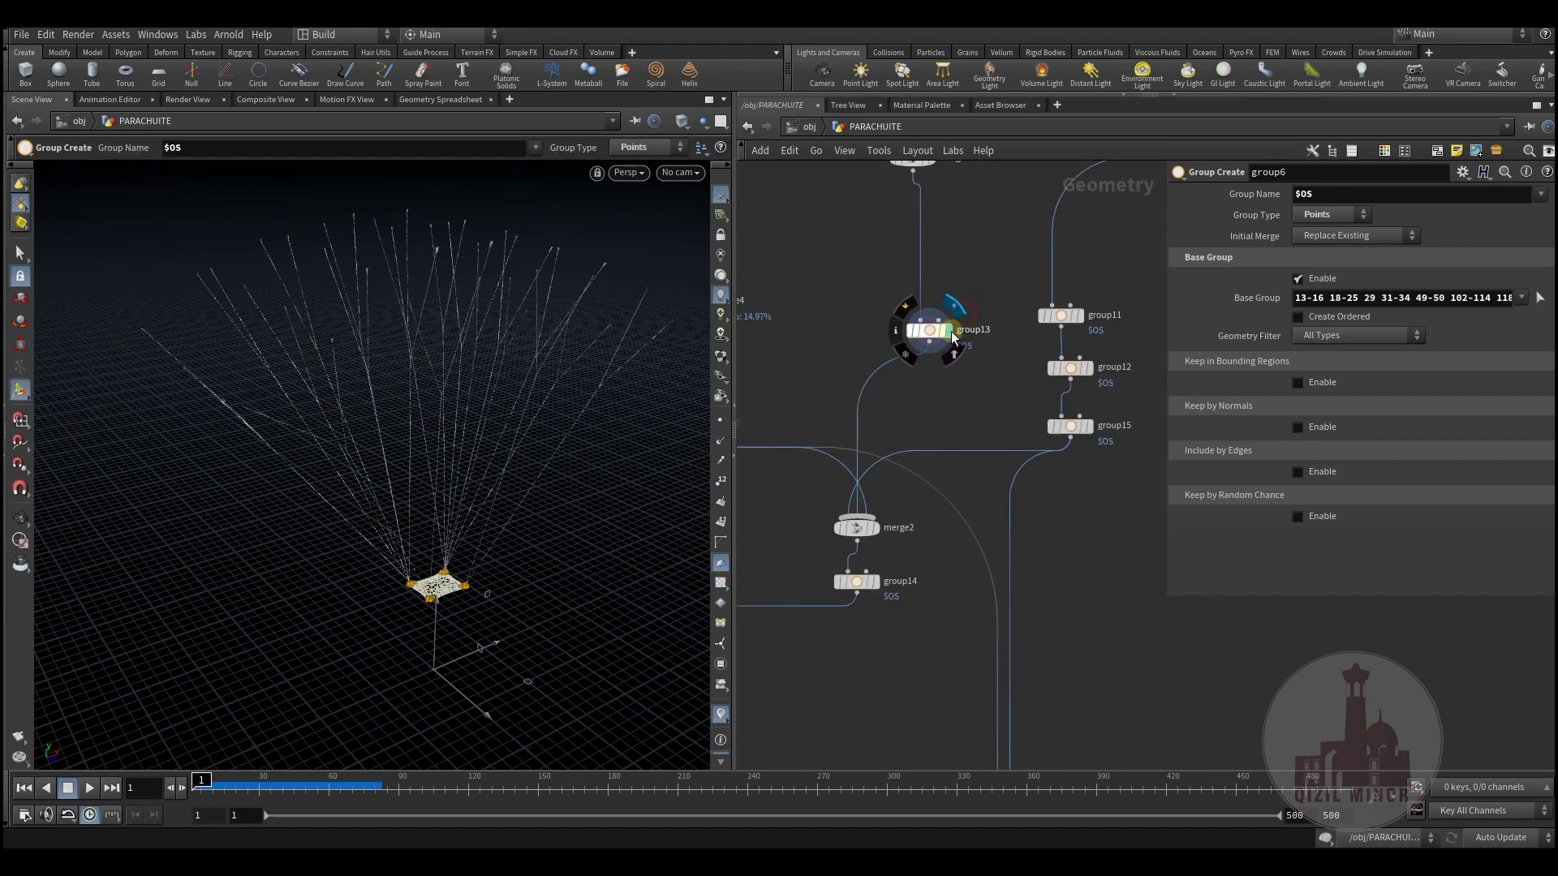
left_click(930, 333)
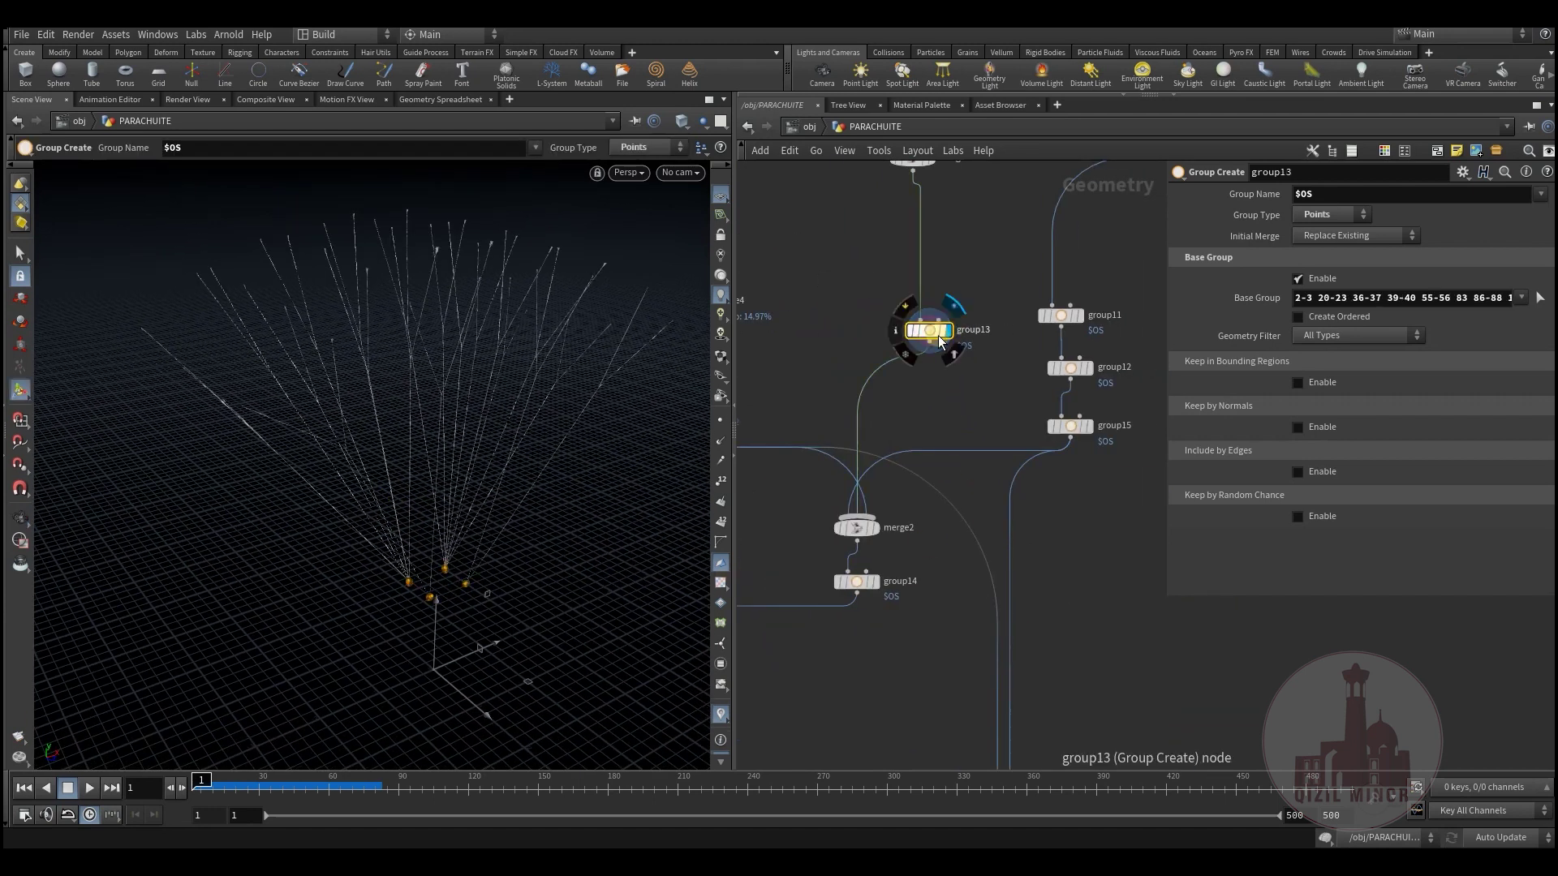
Display group11, group12 and group15 in turn to examine the point groups on the short straps below the seat.
left_click(1084, 296)
left_click(1062, 316)
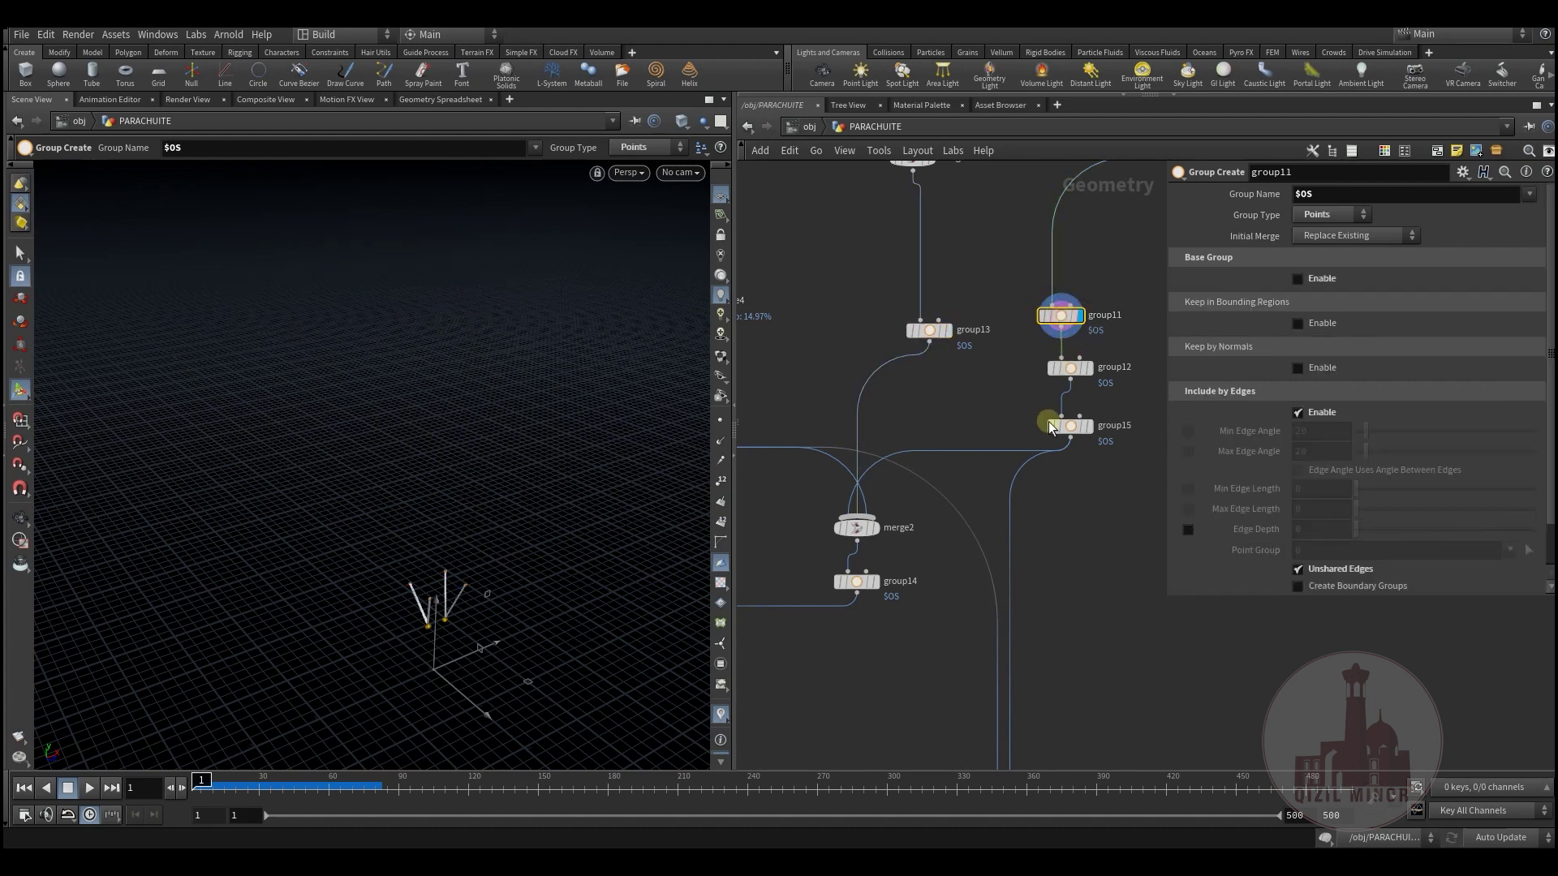
left_click(1084, 370)
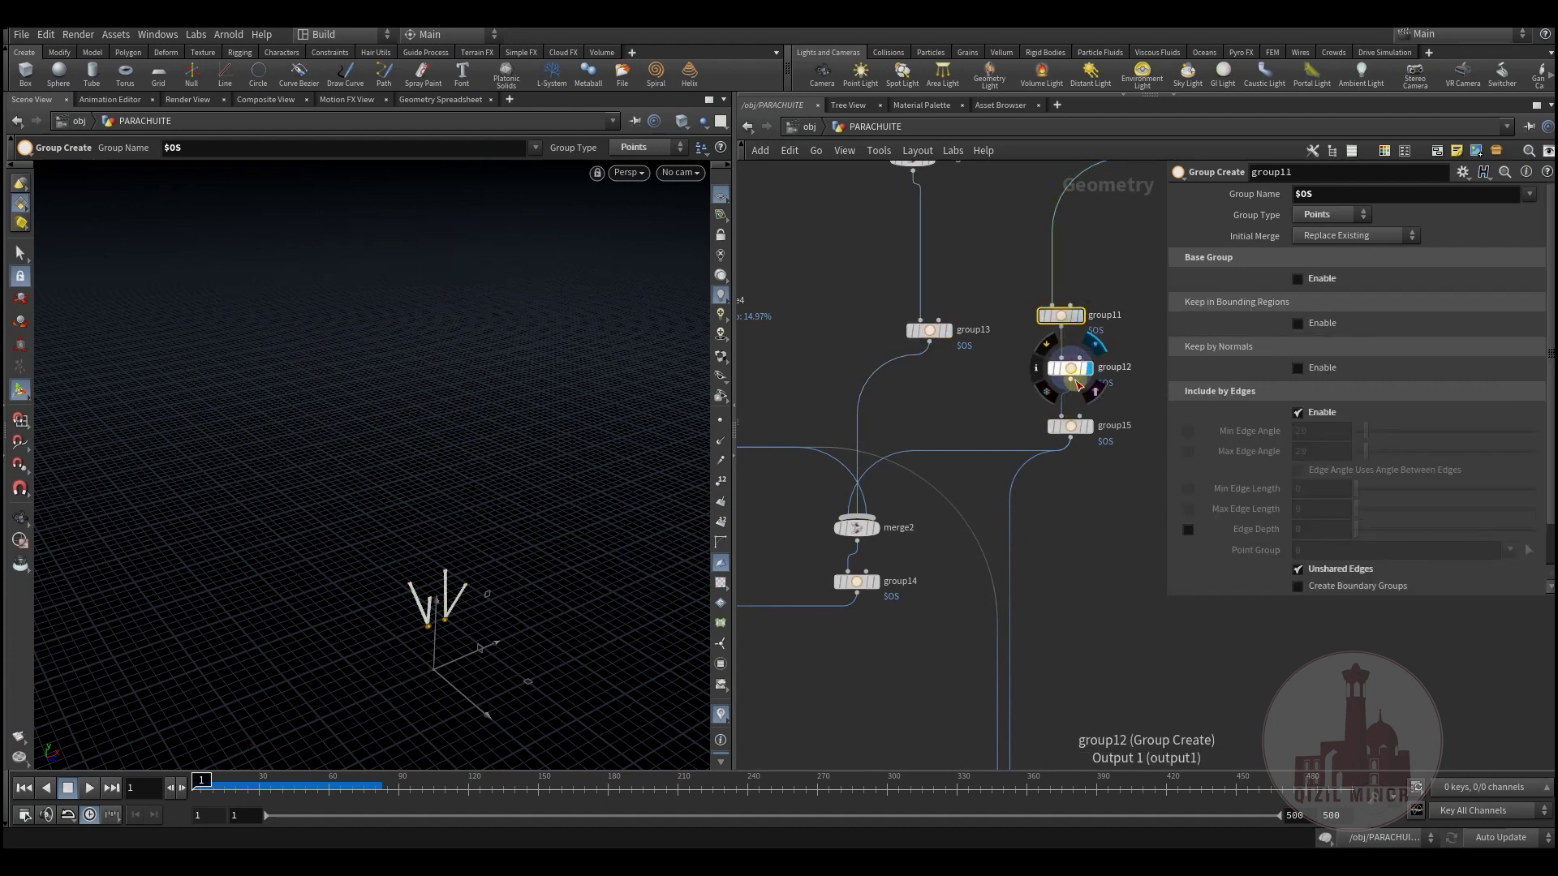
left_click(1070, 372)
left_click(1093, 420)
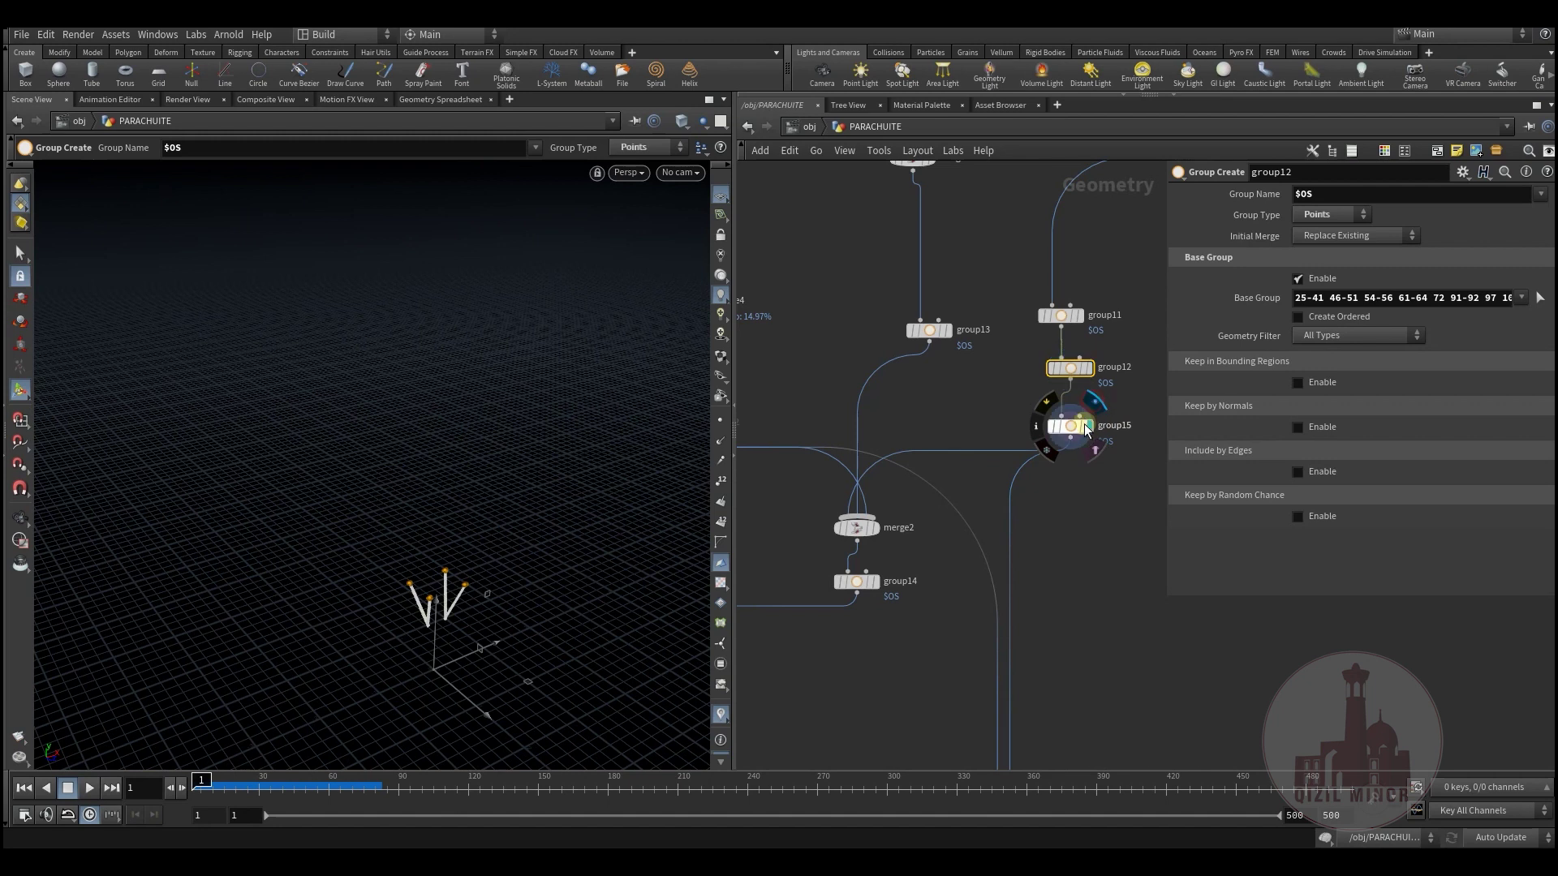
left_click(1070, 426)
Display group14 below merge2 to examine the point group covering the merged lines, seat and straps.
middle_click_drag(896, 628, 960, 594)
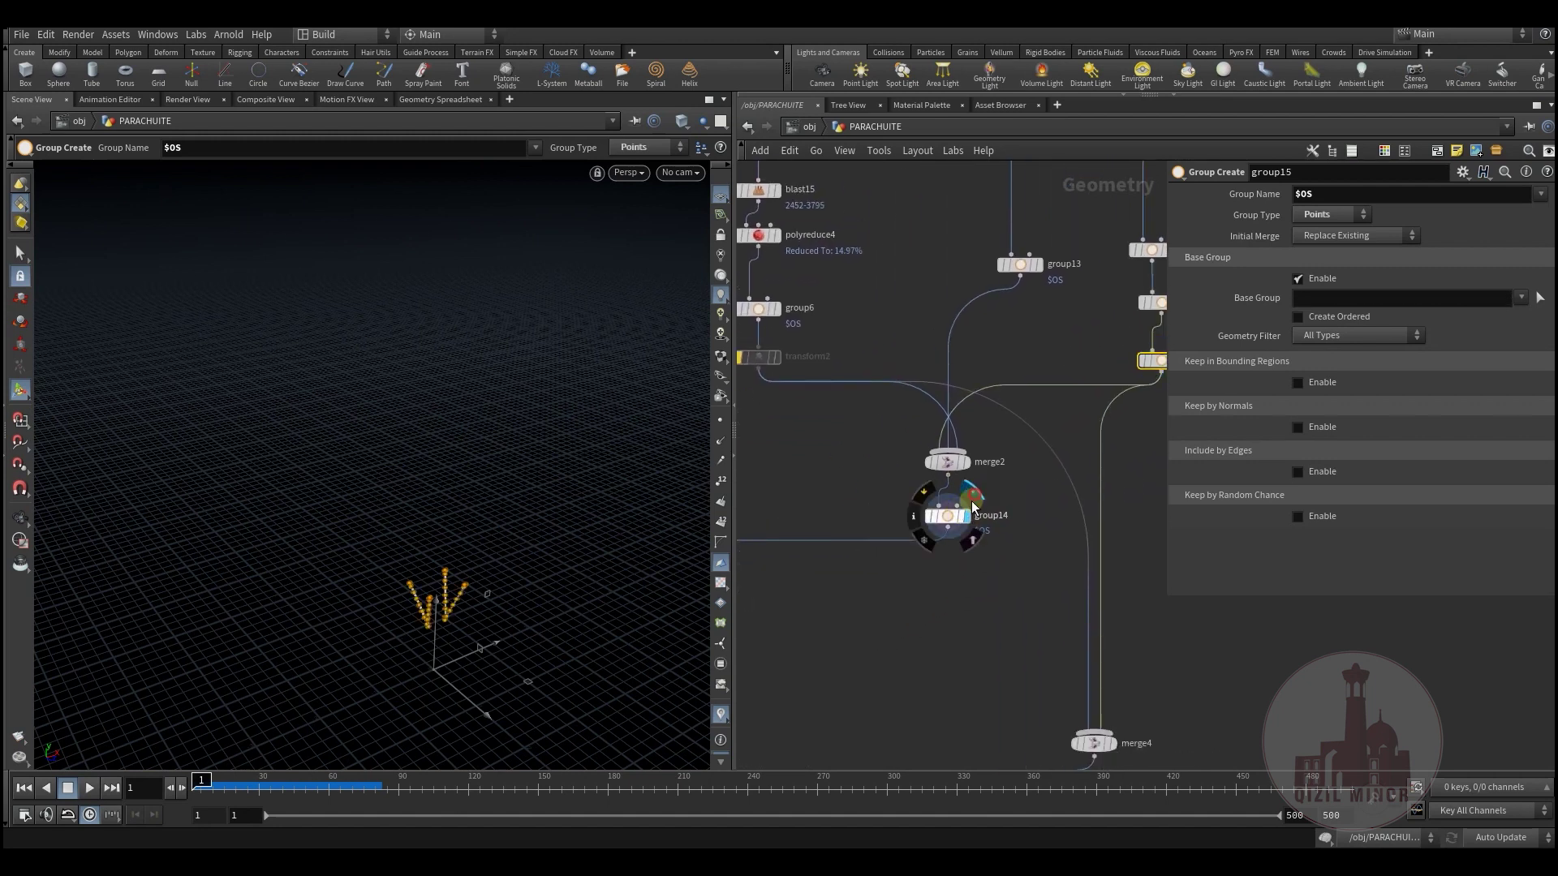
left_click(958, 517)
left_click(953, 520)
Display transform3 below merge1 and examine the rotated, fully merged parachute from the front.
middle_click_drag(848, 658, 1015, 523)
middle_click_drag(971, 573, 989, 575)
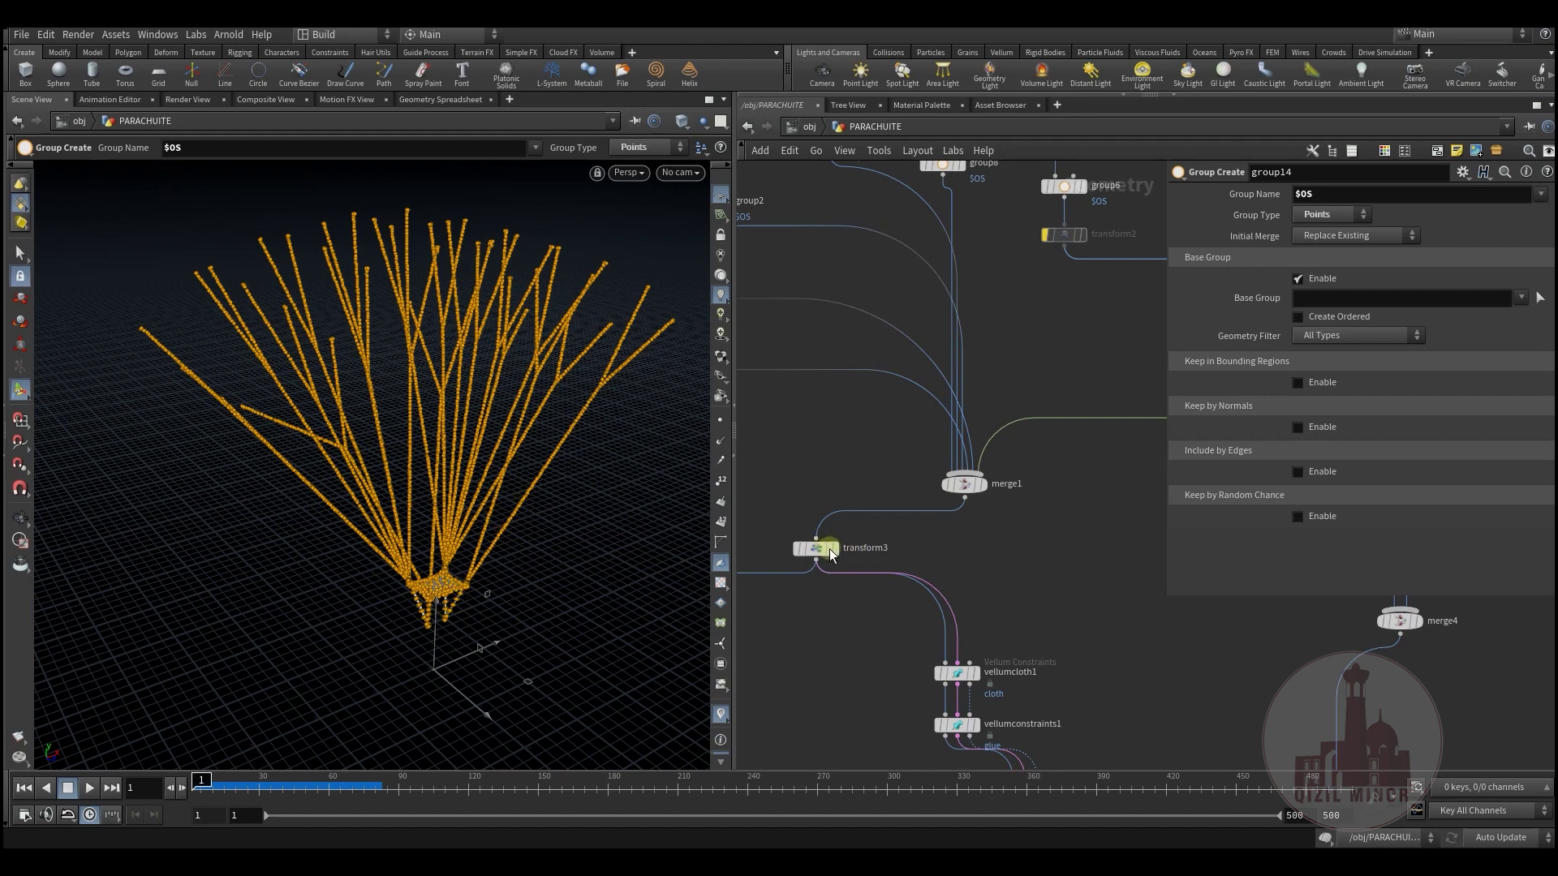
middle_click_drag(1028, 563, 1041, 463)
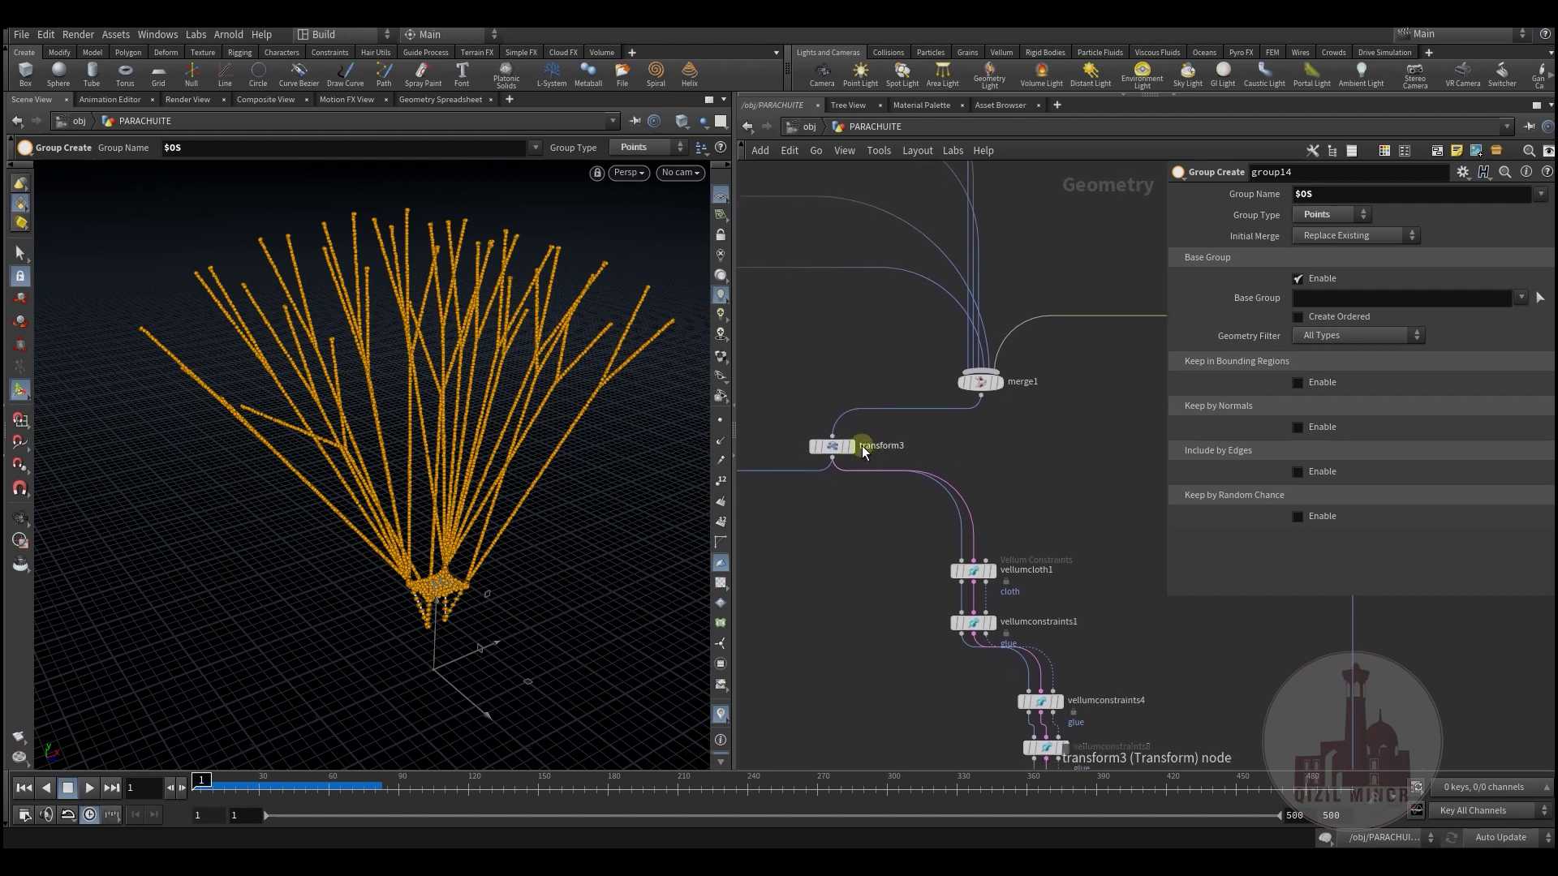
left_click(856, 423)
left_click(833, 450)
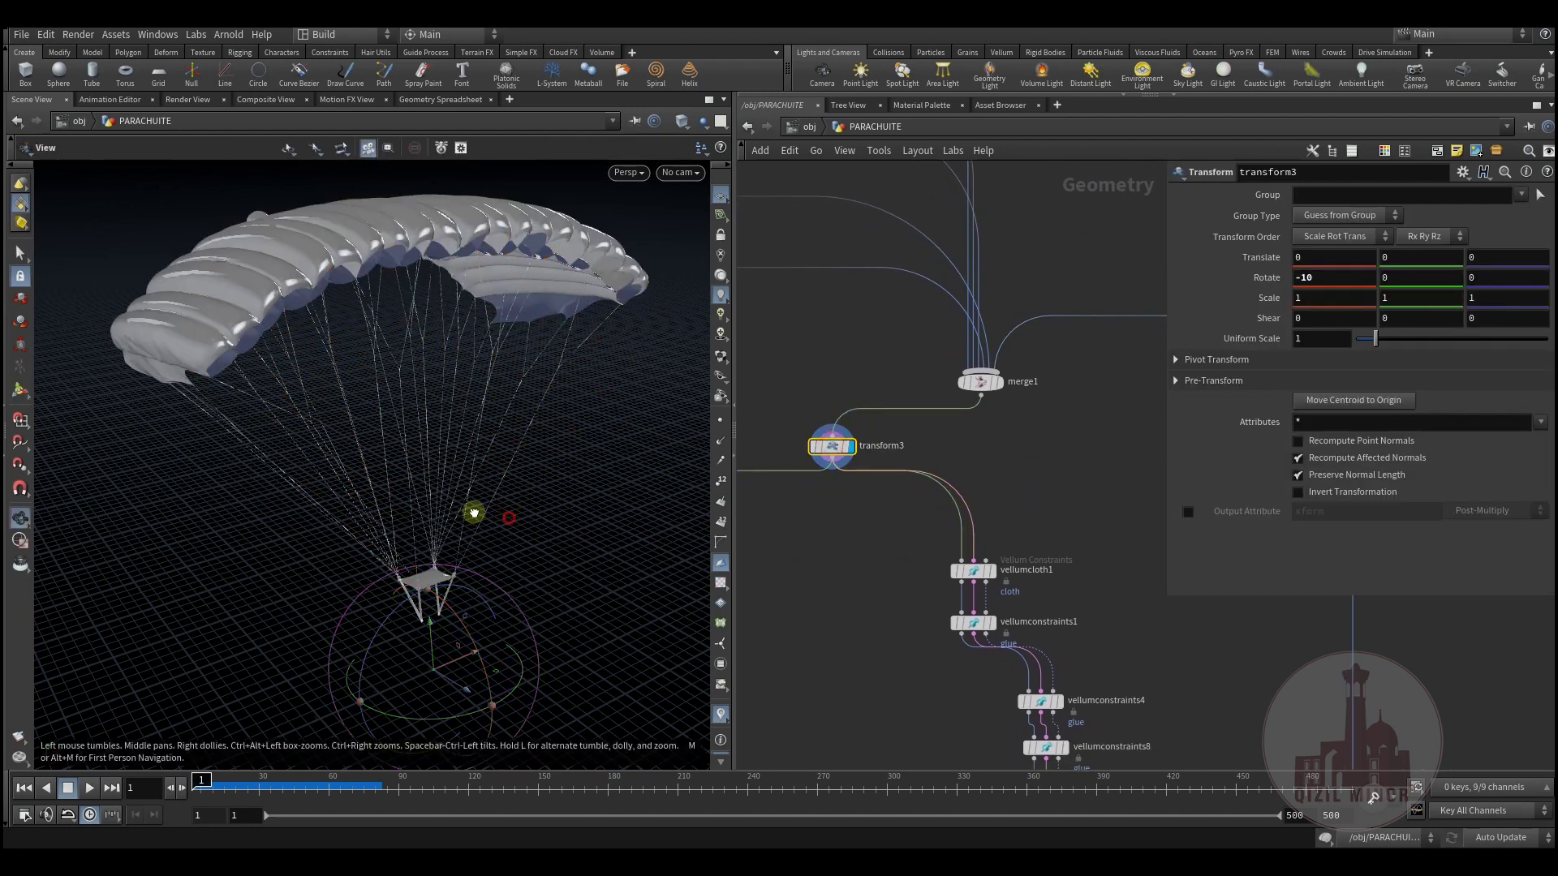
left_click_drag(473, 511, 616, 600, "alt")
Display the vellumcloth1 cloth constraints and the vellumconstraints1 glue constraints in turn to examine their settings.
middle_click_drag(954, 568, 884, 396)
scroll(920, 400, "up", 3)
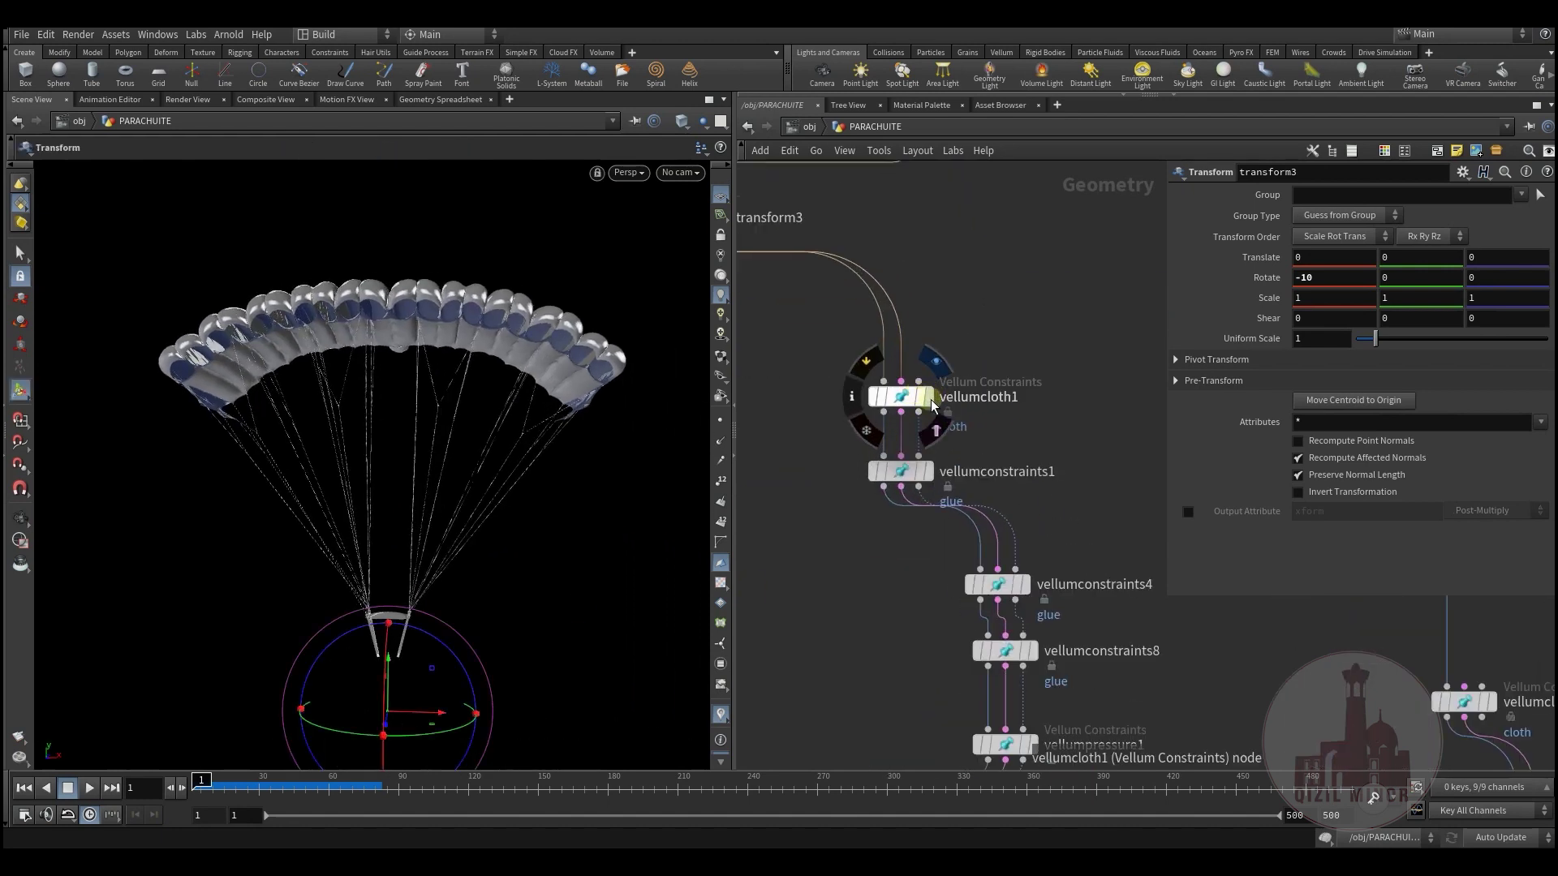
left_click(929, 402)
left_click(911, 399)
middle_click_drag(1016, 406, 957, 432)
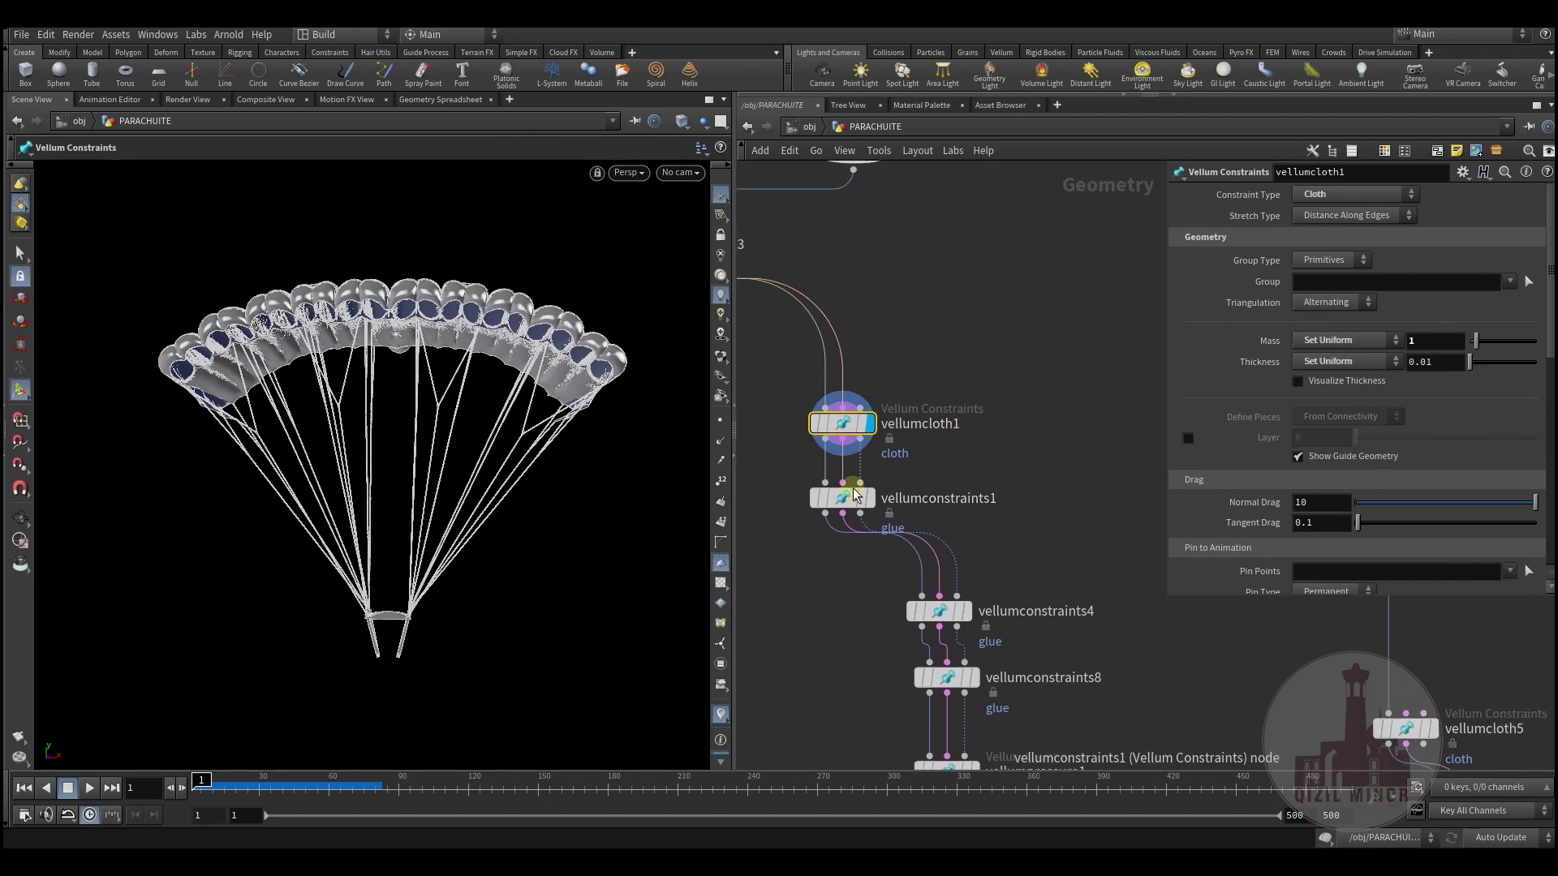
left_click(852, 496)
left_click(866, 497)
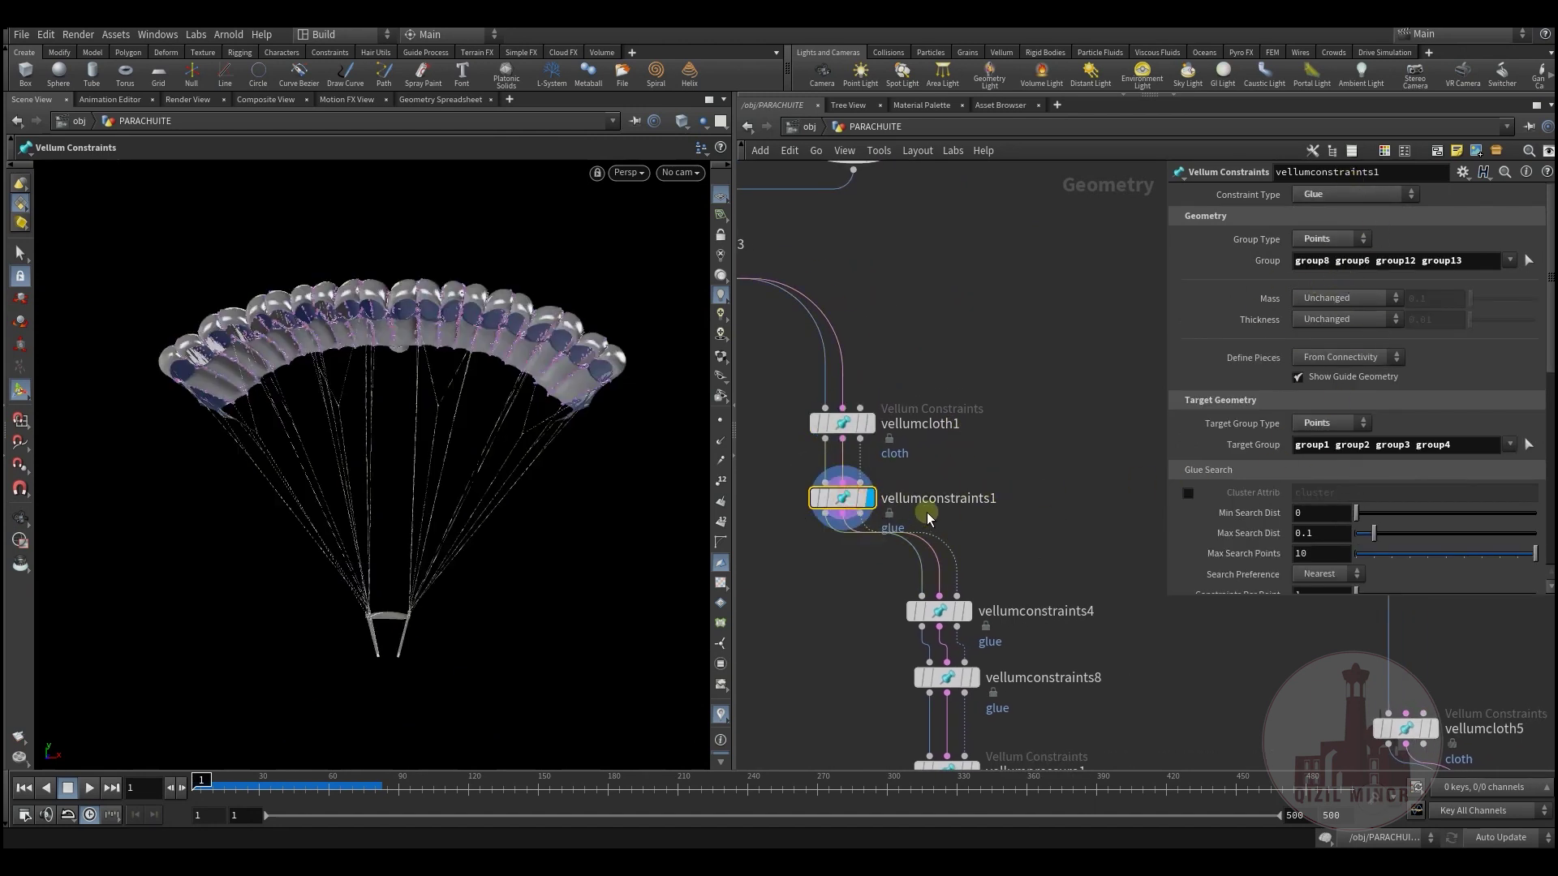
Display vellumconstraints4 and vellumconstraints8 in turn to examine their glue groups and search distances.
middle_click_drag(1008, 403, 1018, 273)
mouse_move(965, 477)
left_click(985, 448)
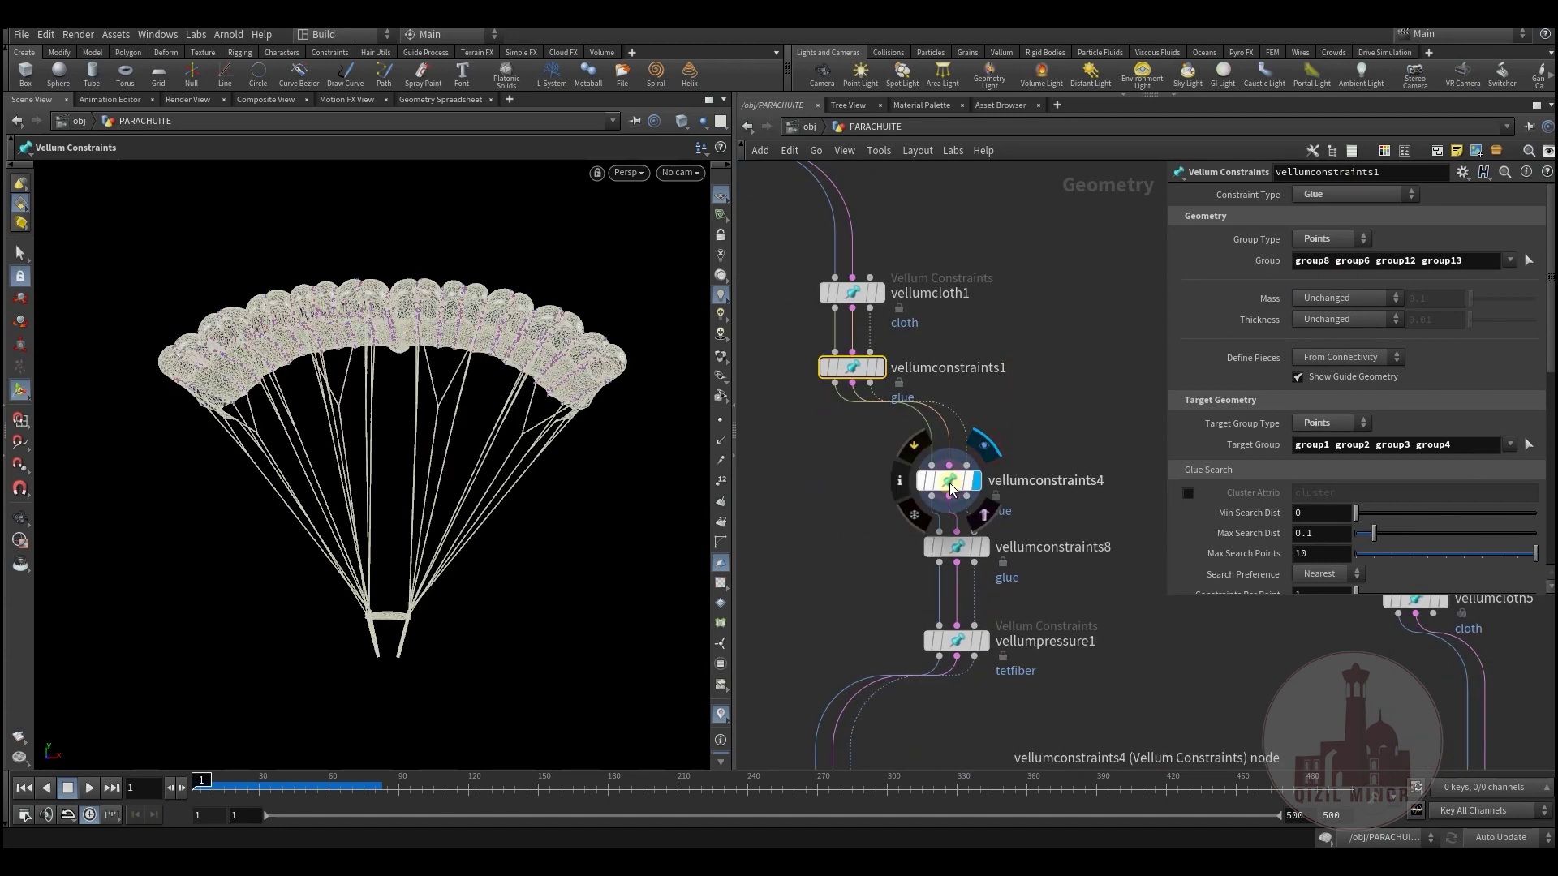
left_click(949, 484)
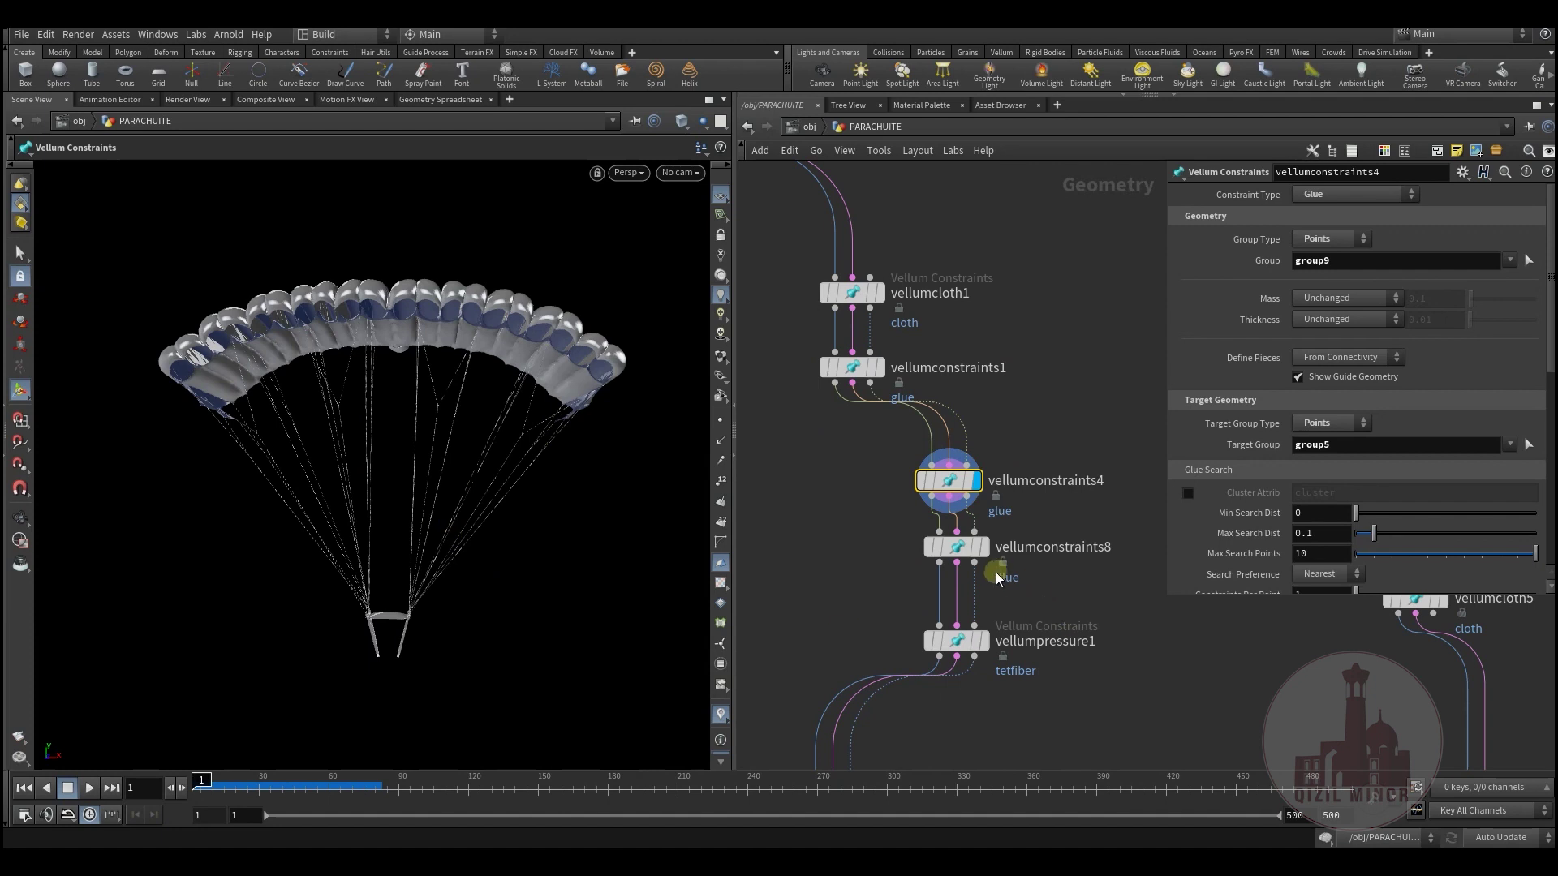
left_click(984, 549)
left_click(953, 552)
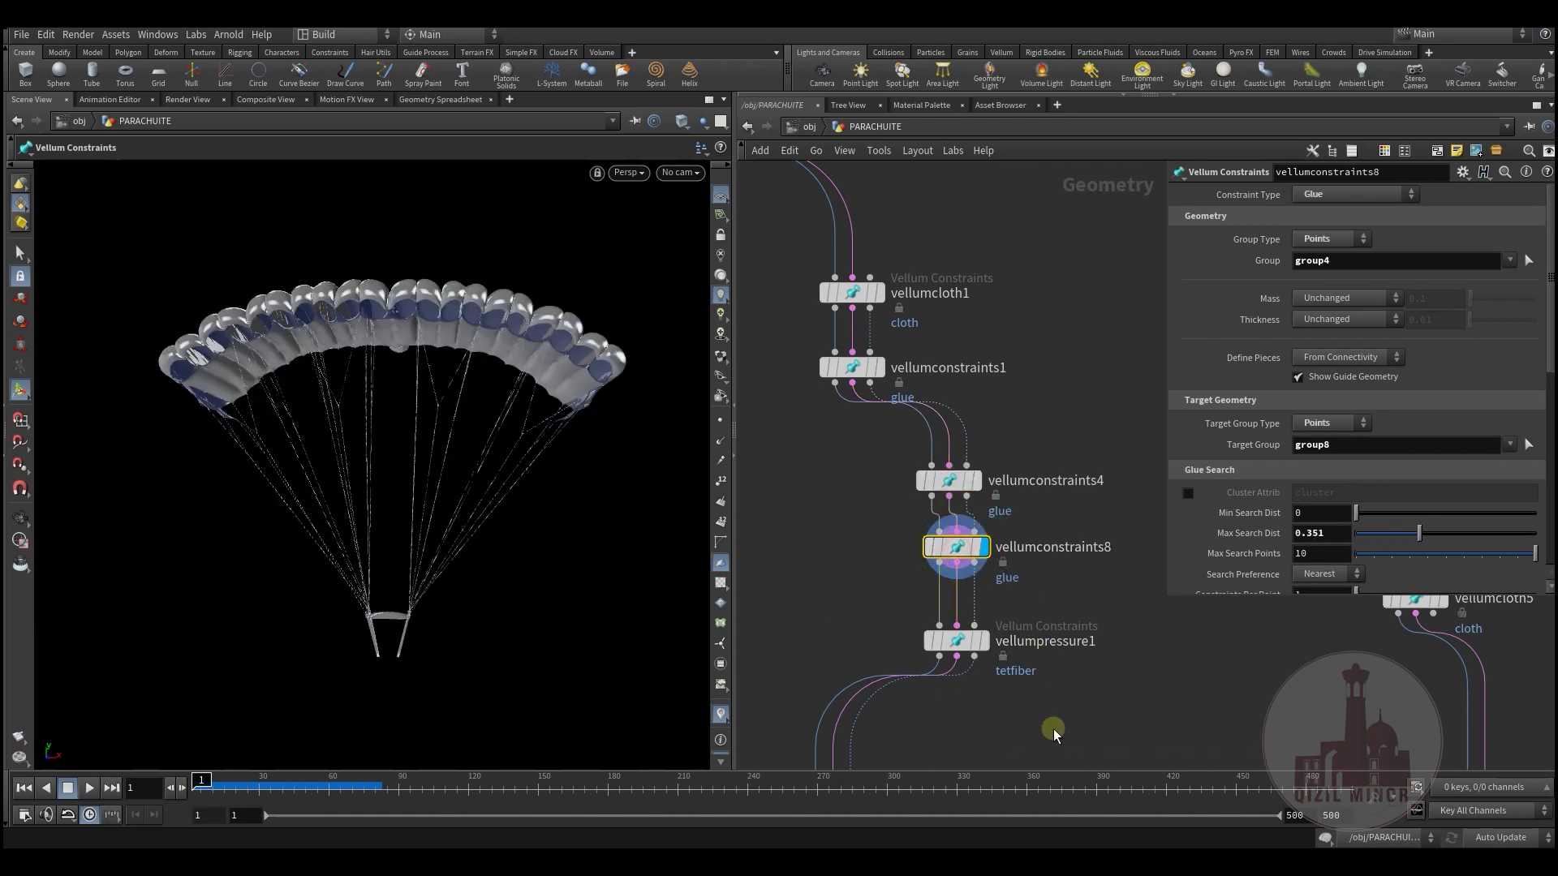
Display the vellumpressure1 tetrahedral fiber constraints and the vellumcloth6 glue constraints in turn to examine their settings.
middle_click_drag(1053, 734, 1056, 569)
left_click(984, 476)
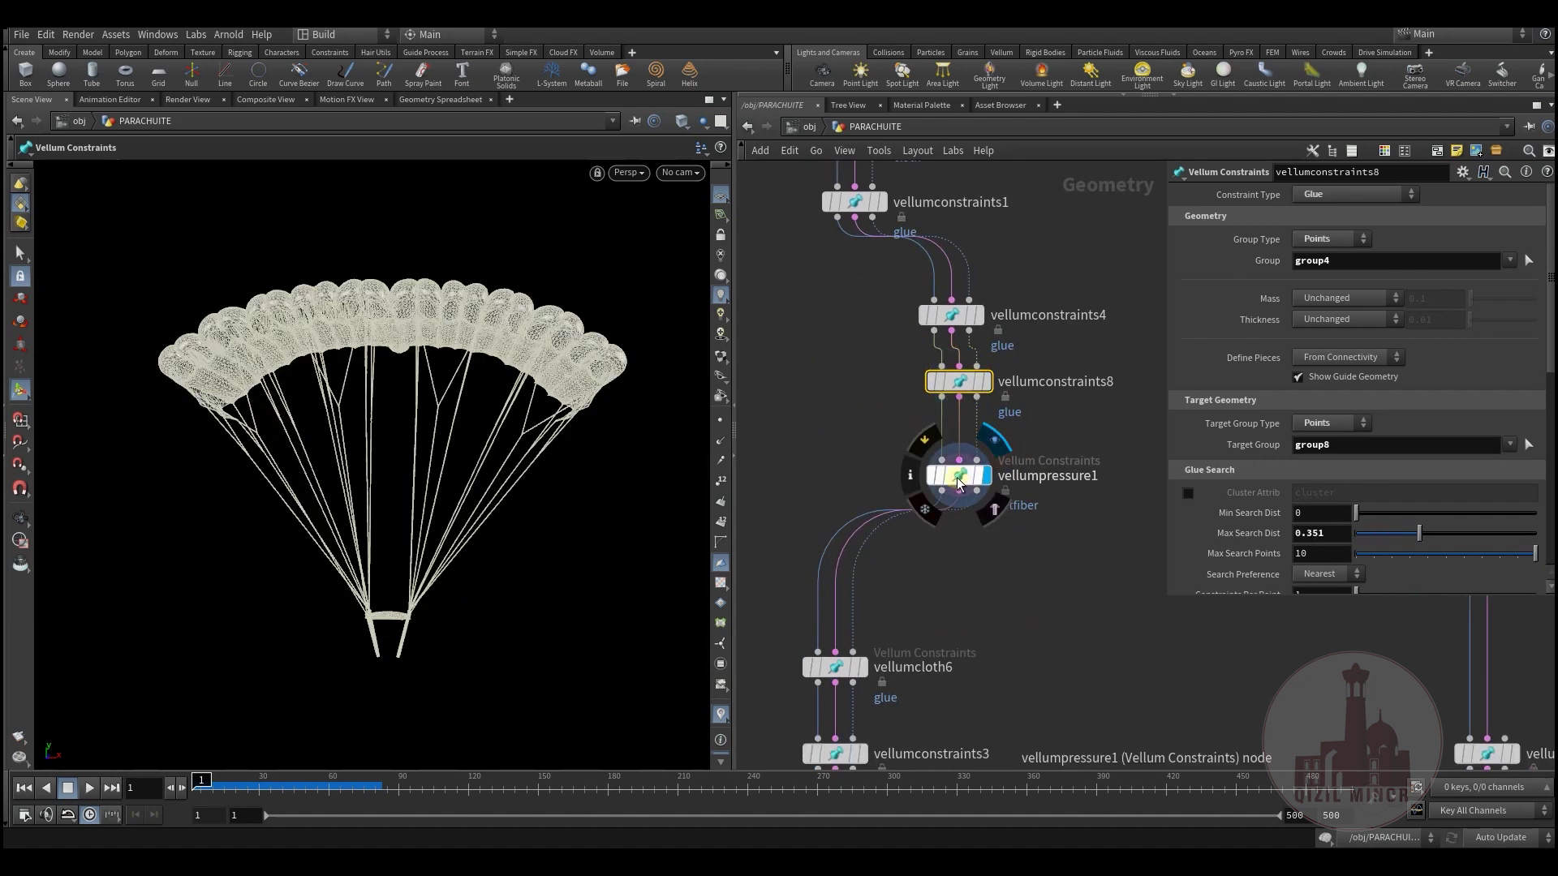
left_click(957, 476)
middle_click_drag(987, 636, 1102, 372)
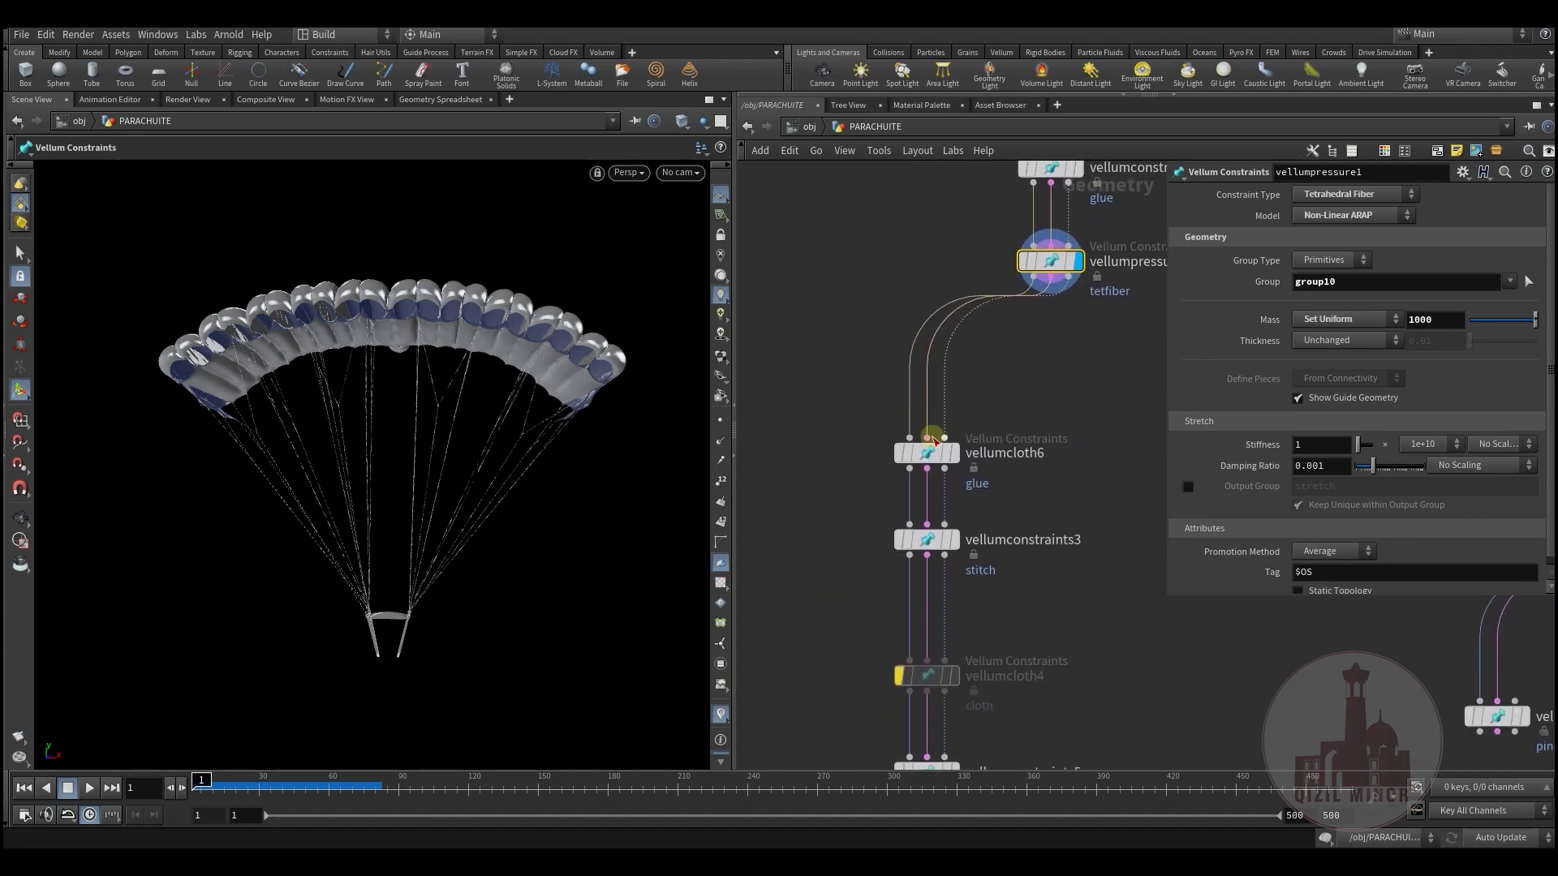
left_click(965, 423)
left_click(926, 453)
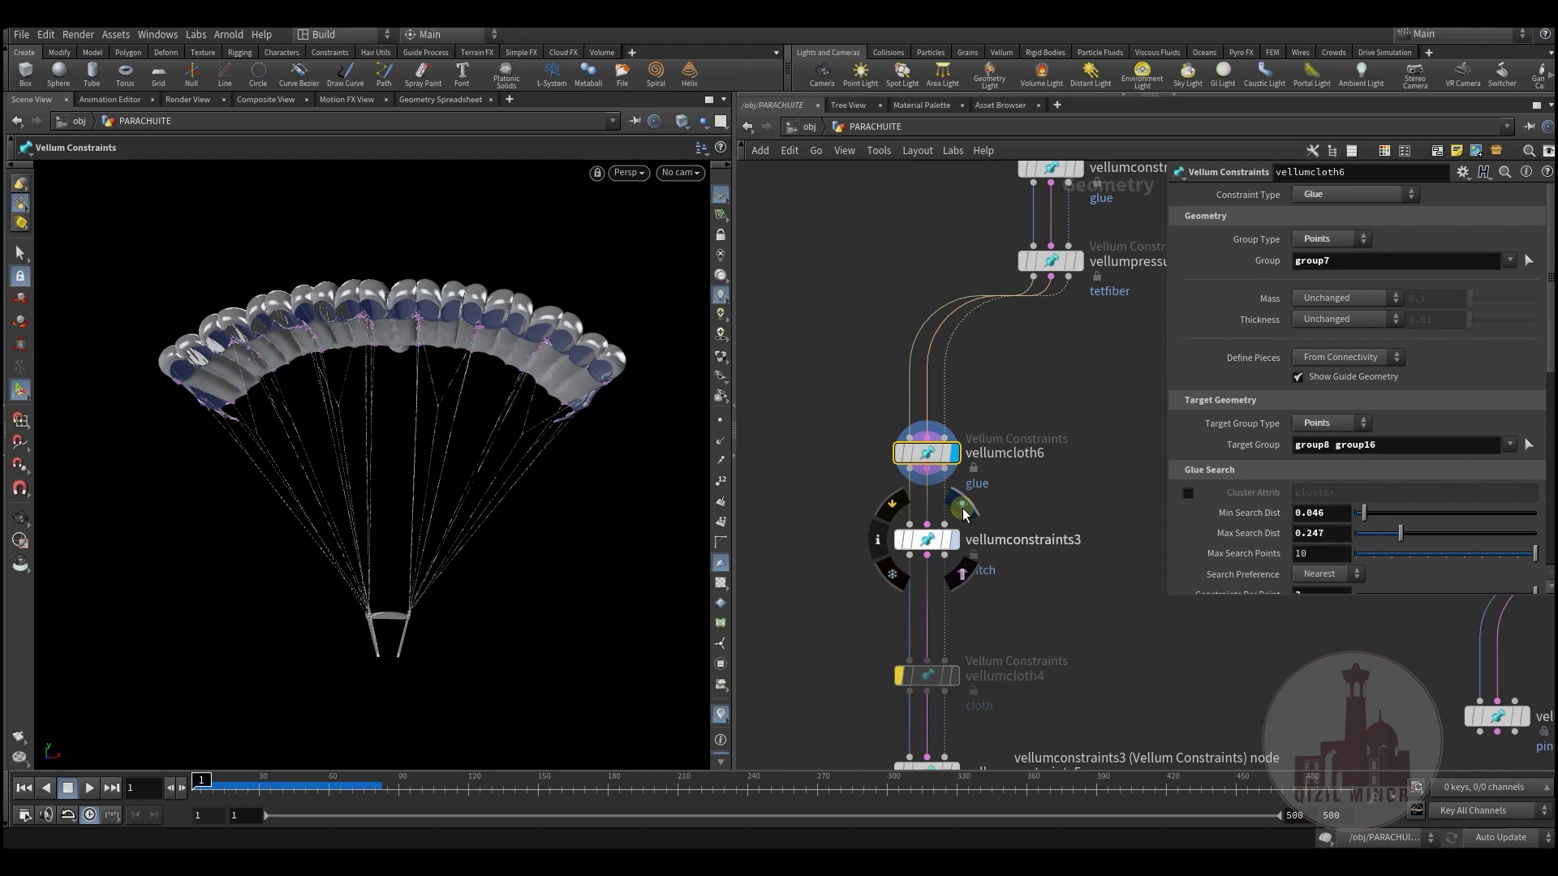
Display the vellumconstraints3 stitch constraints and examine the stitched seat points from above at an angle.
left_click(964, 511)
left_click(941, 540)
key("Escape")
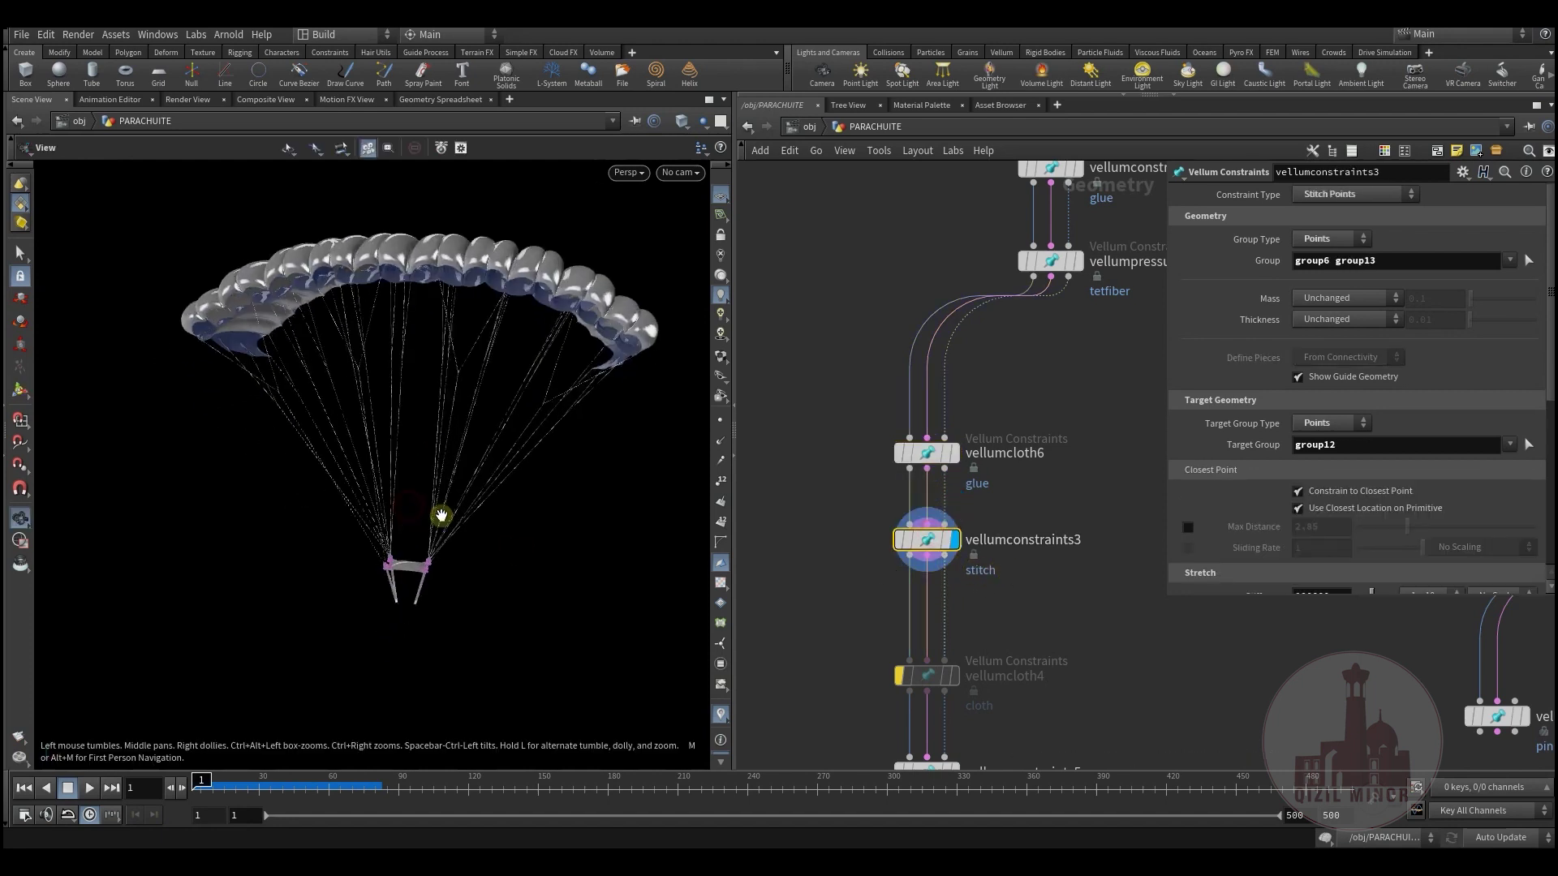
left_click_drag(442, 522, 328, 514)
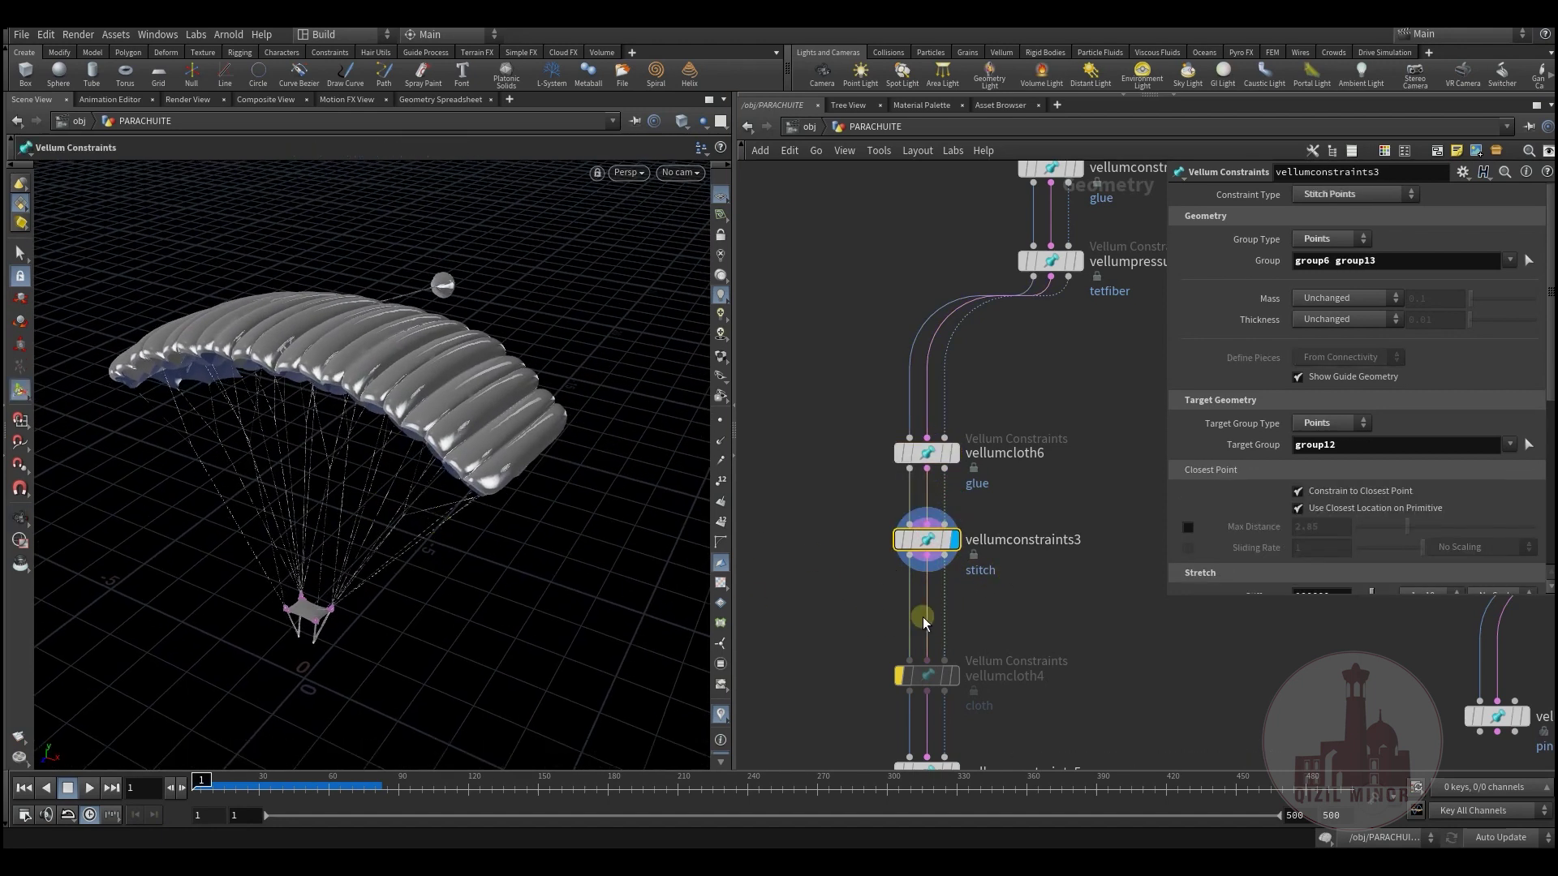
Display the vellumconstraints5 pin constraints and examine their settings and the pinned parachute from another angle.
middle_click_drag(961, 555, 934, 323)
mouse_move(904, 544)
left_click(935, 504)
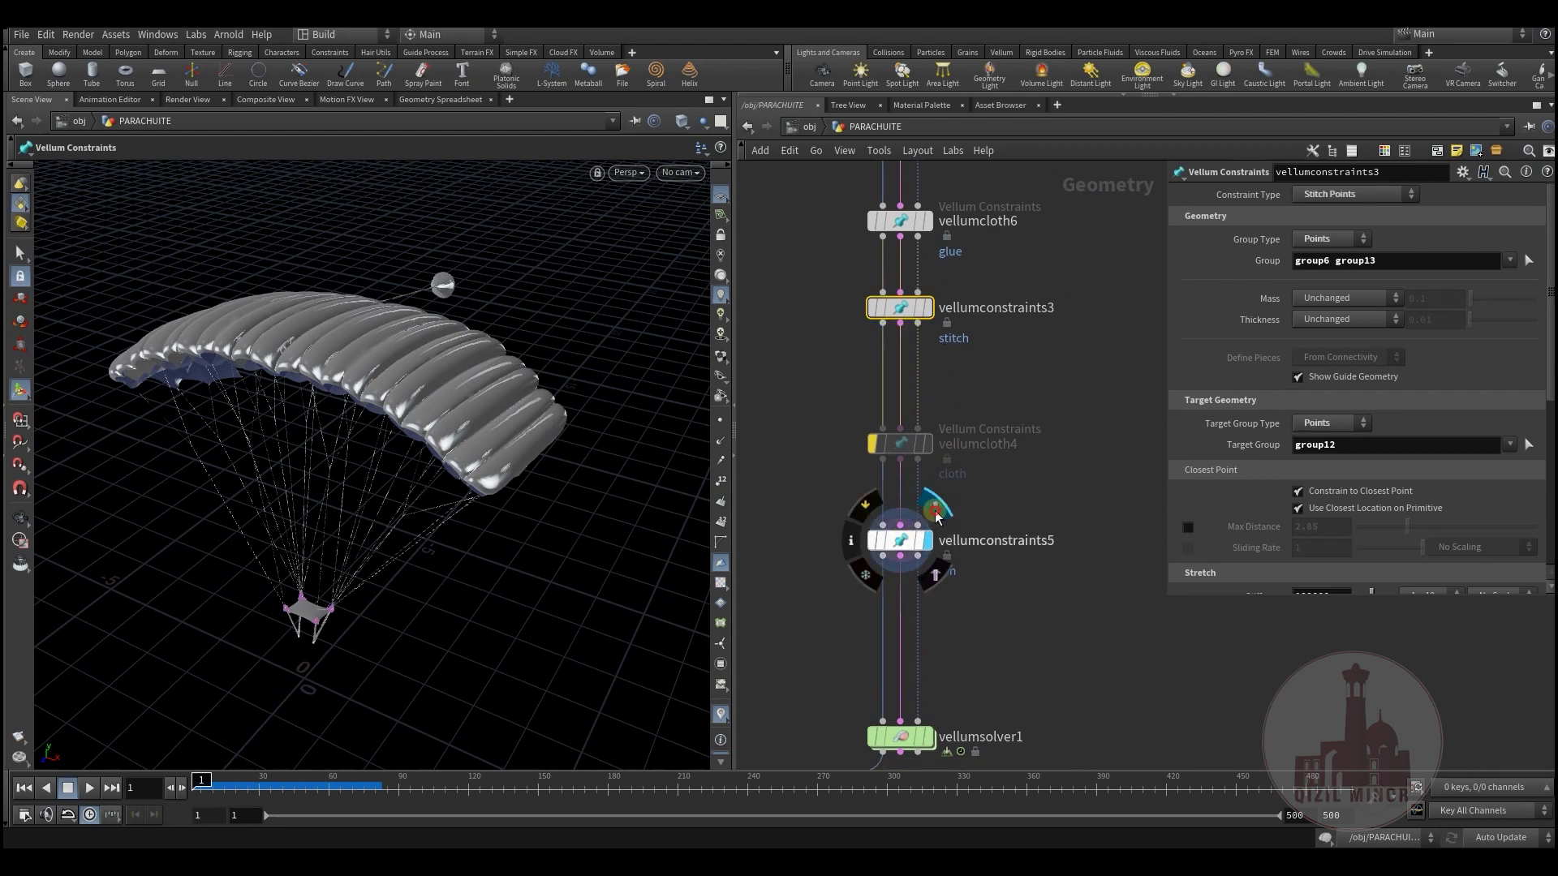
left_click(900, 541)
key("Escape")
left_click_drag(467, 494, 664, 549)
key("Return")
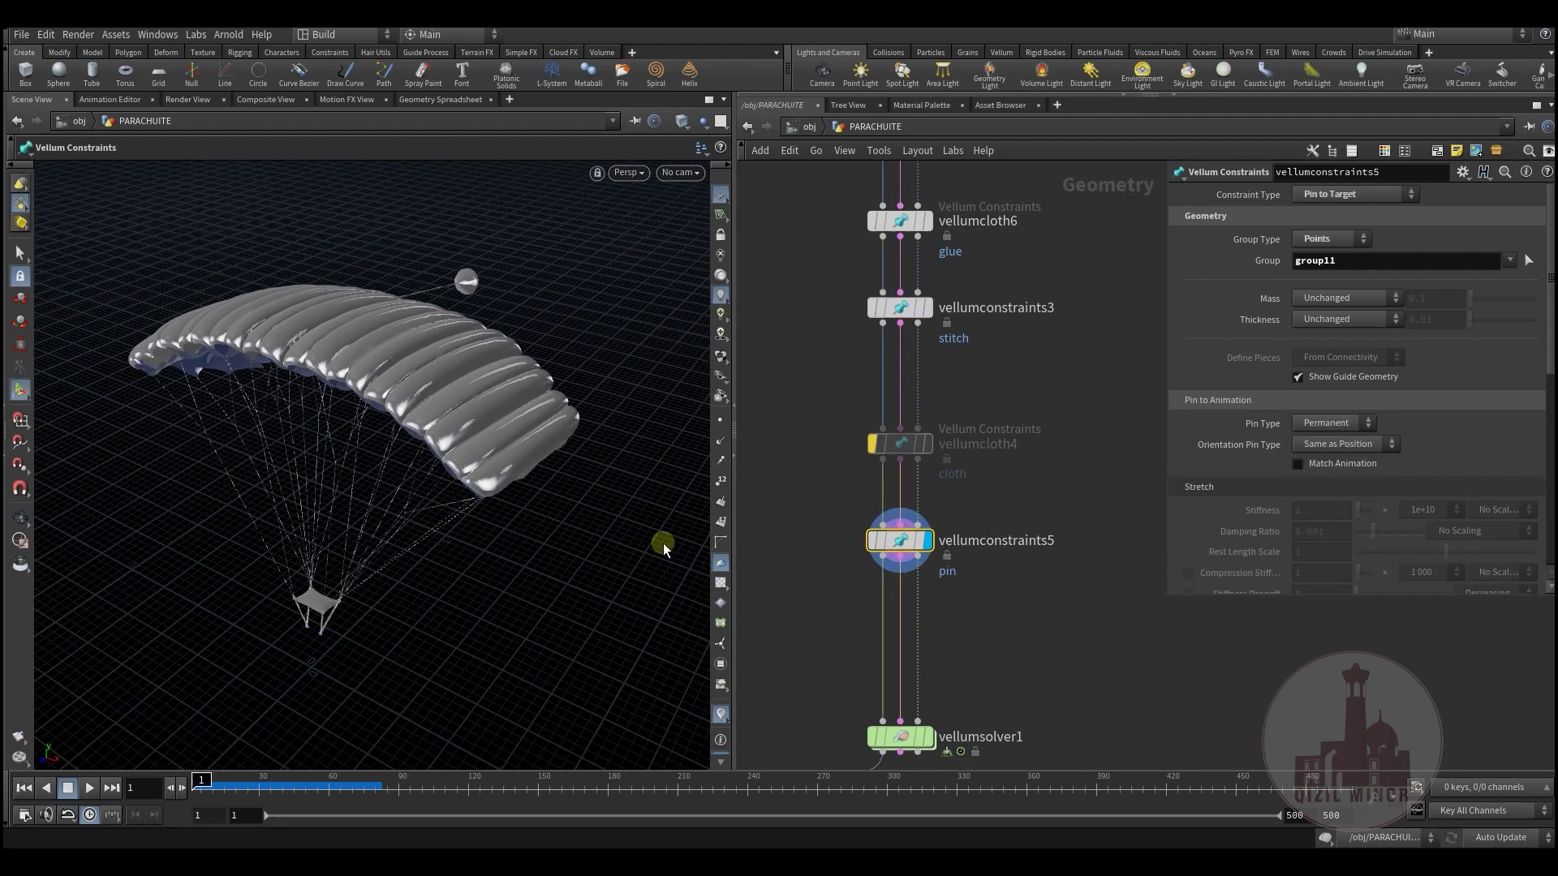
Open the forces network inside vellumsolver1 and view the parachute and its axis force guides from lower down.
middle_click_drag(963, 594, 1030, 362)
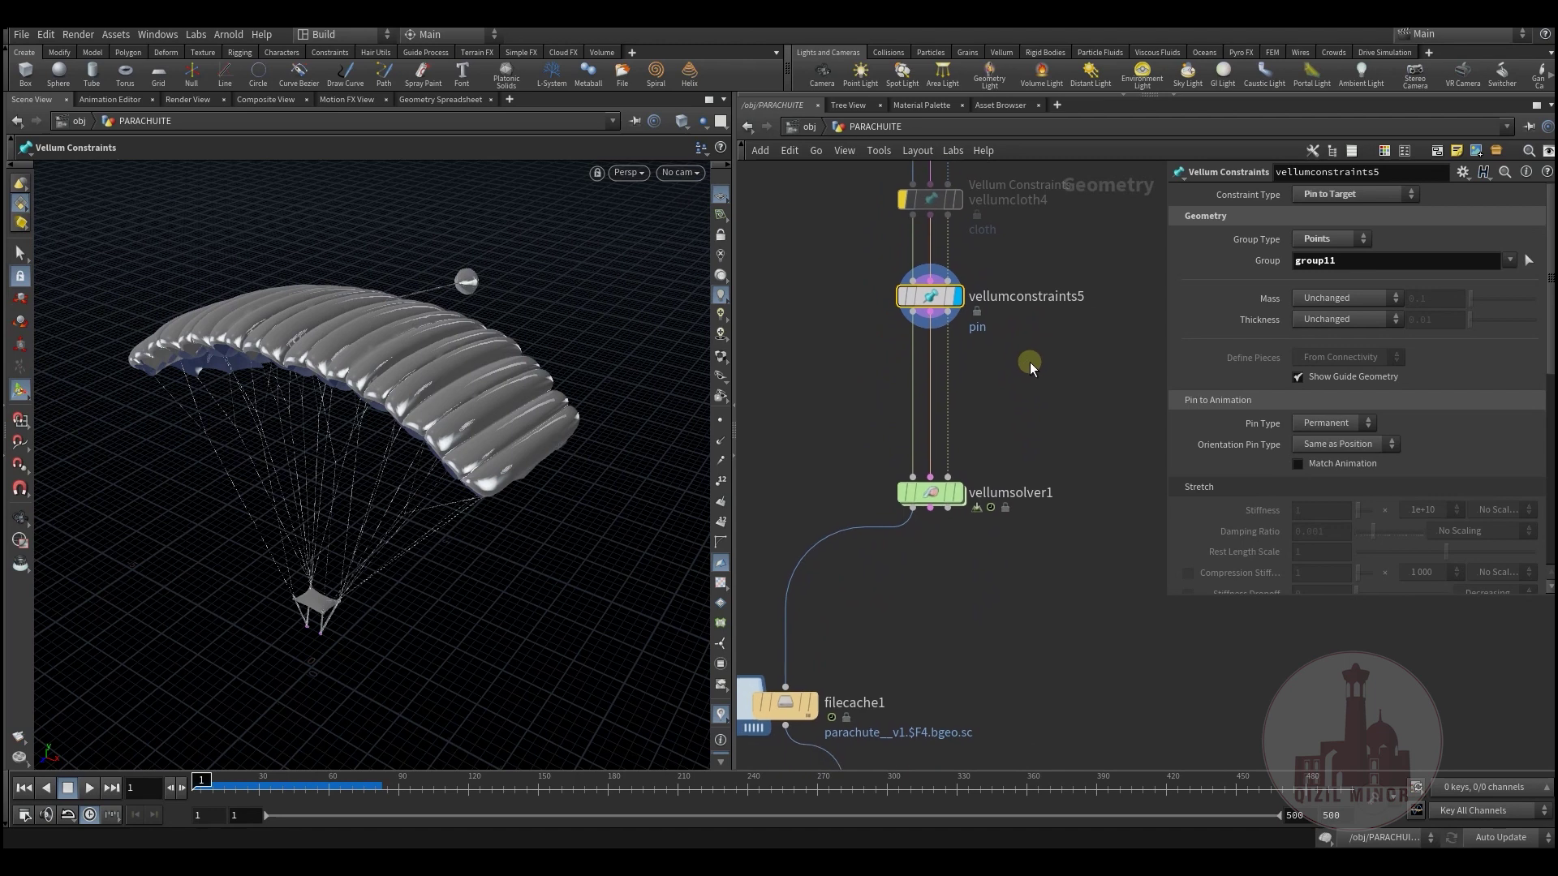
left_click(933, 497)
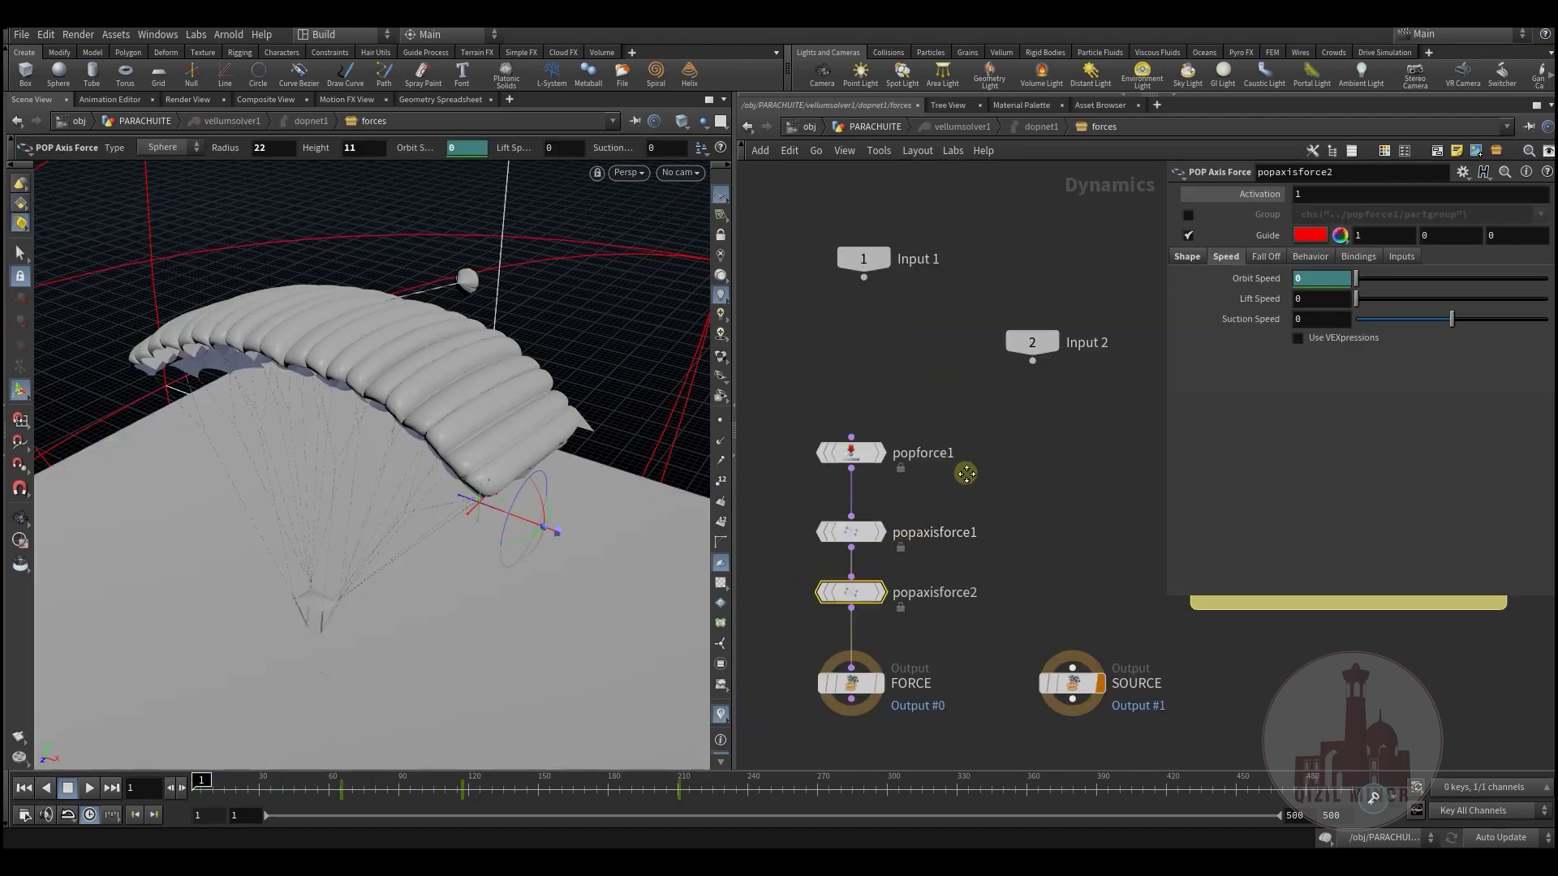
middle_click_drag(967, 474, 1044, 428)
left_click_drag(397, 532, 479, 518, "alt")
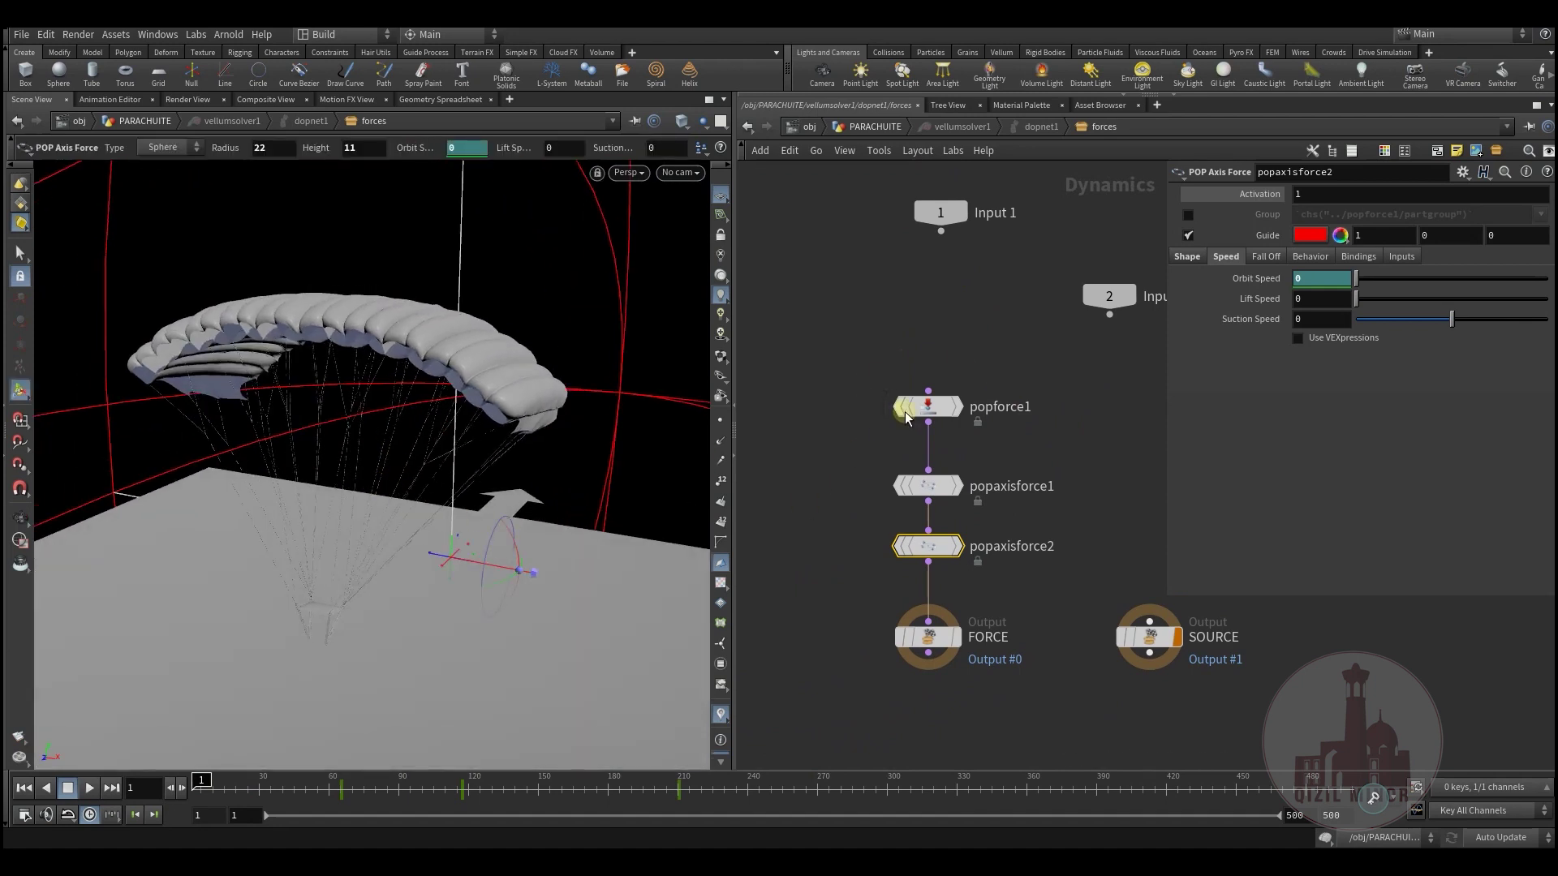
Examine the settings of popforce1, popaxisforce1 and popaxisforce2 in turn.
left_click(931, 410)
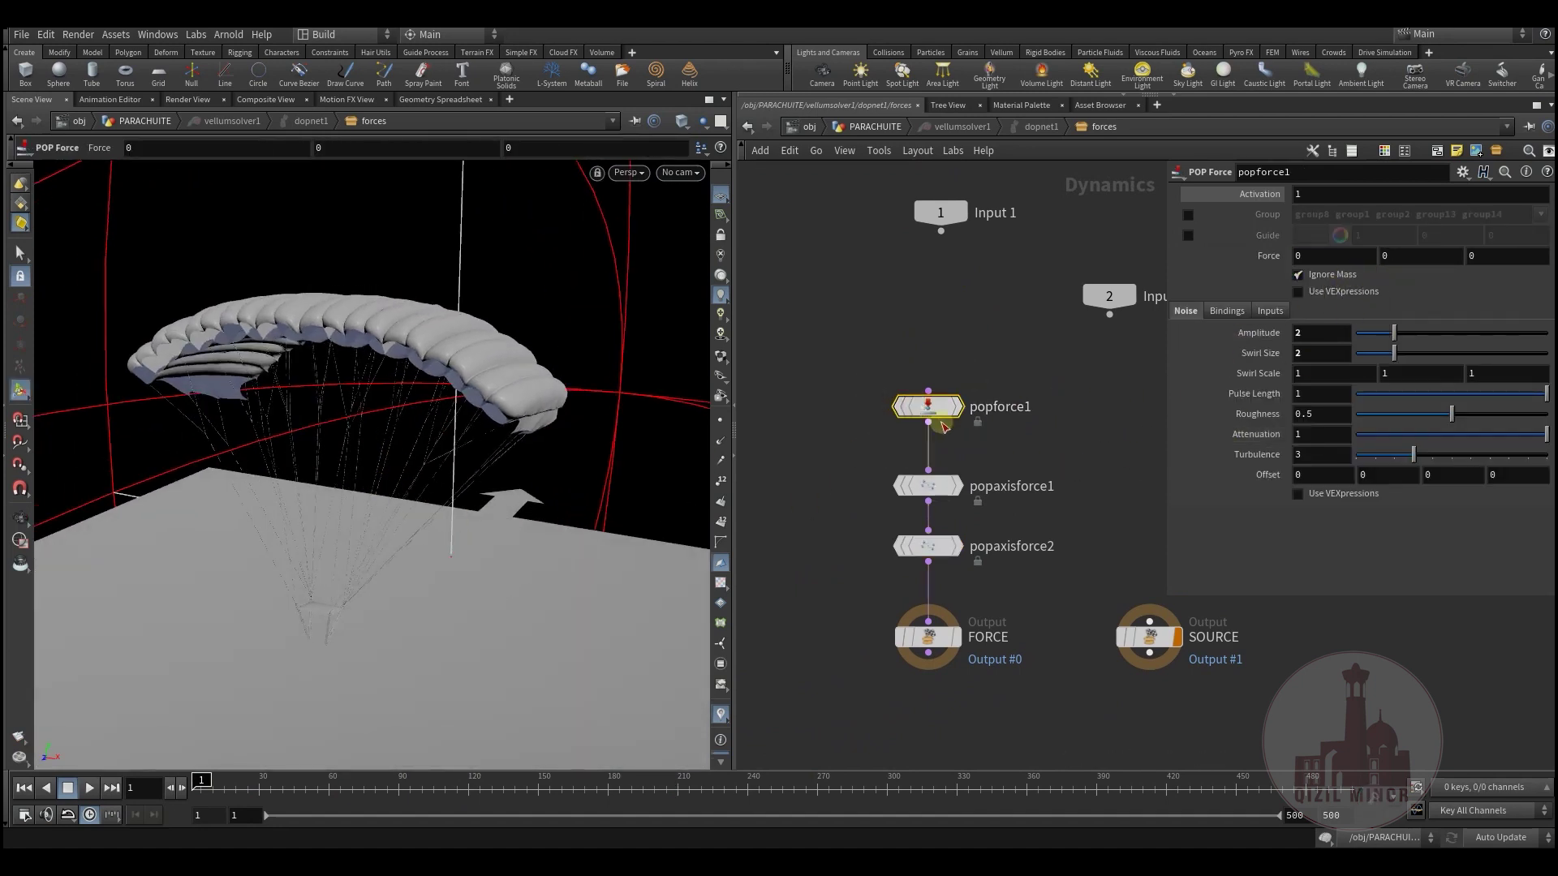
left_click(921, 485)
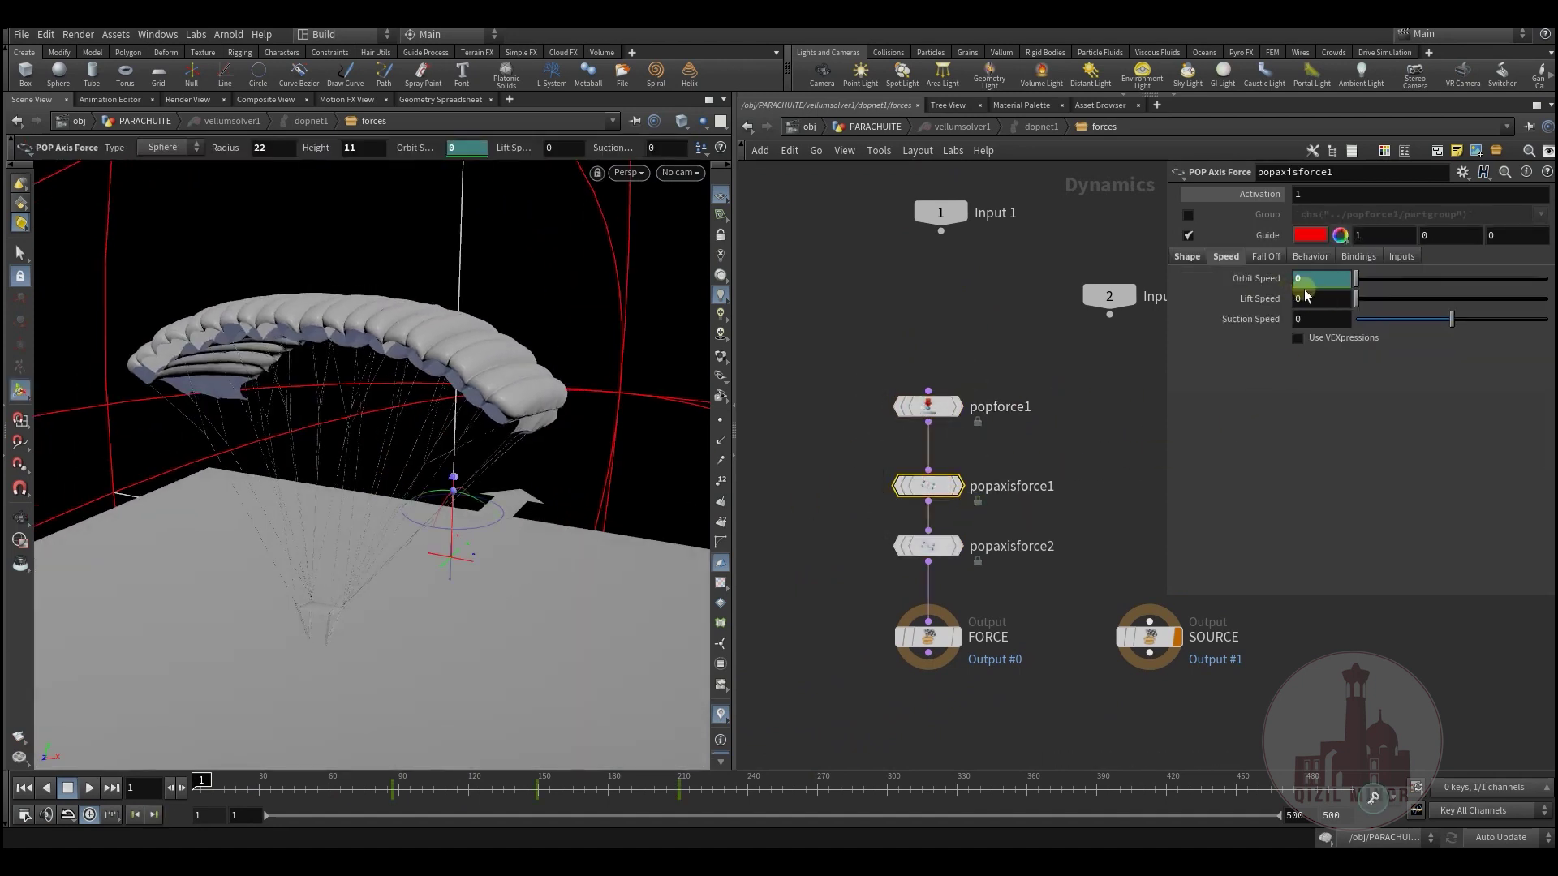
left_click(951, 549)
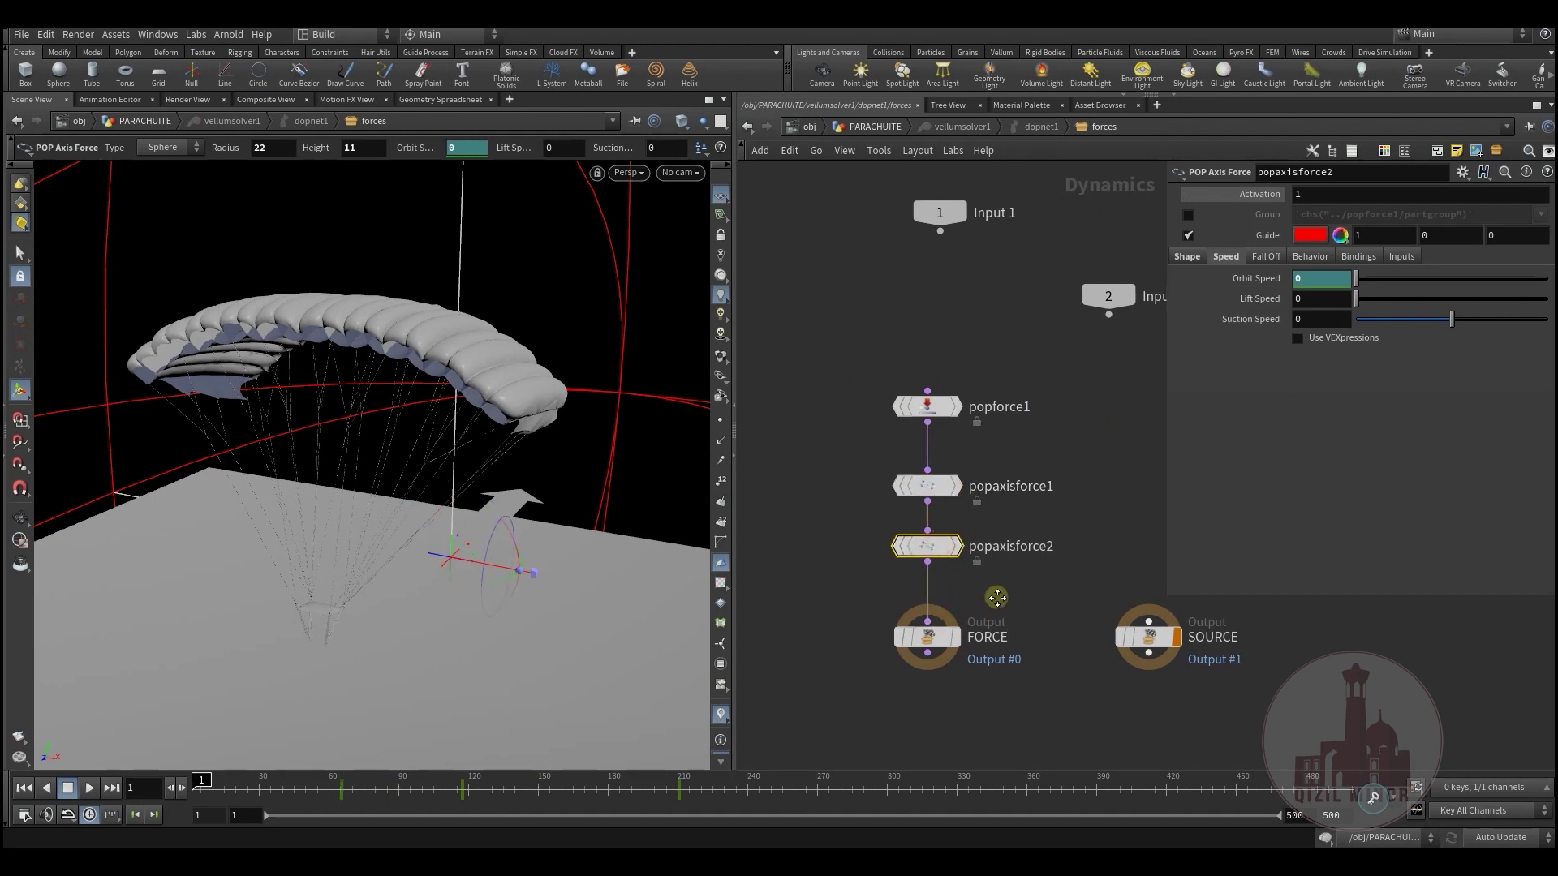
middle_click_drag(996, 597, 952, 622)
middle_click_drag(1014, 461, 1001, 495)
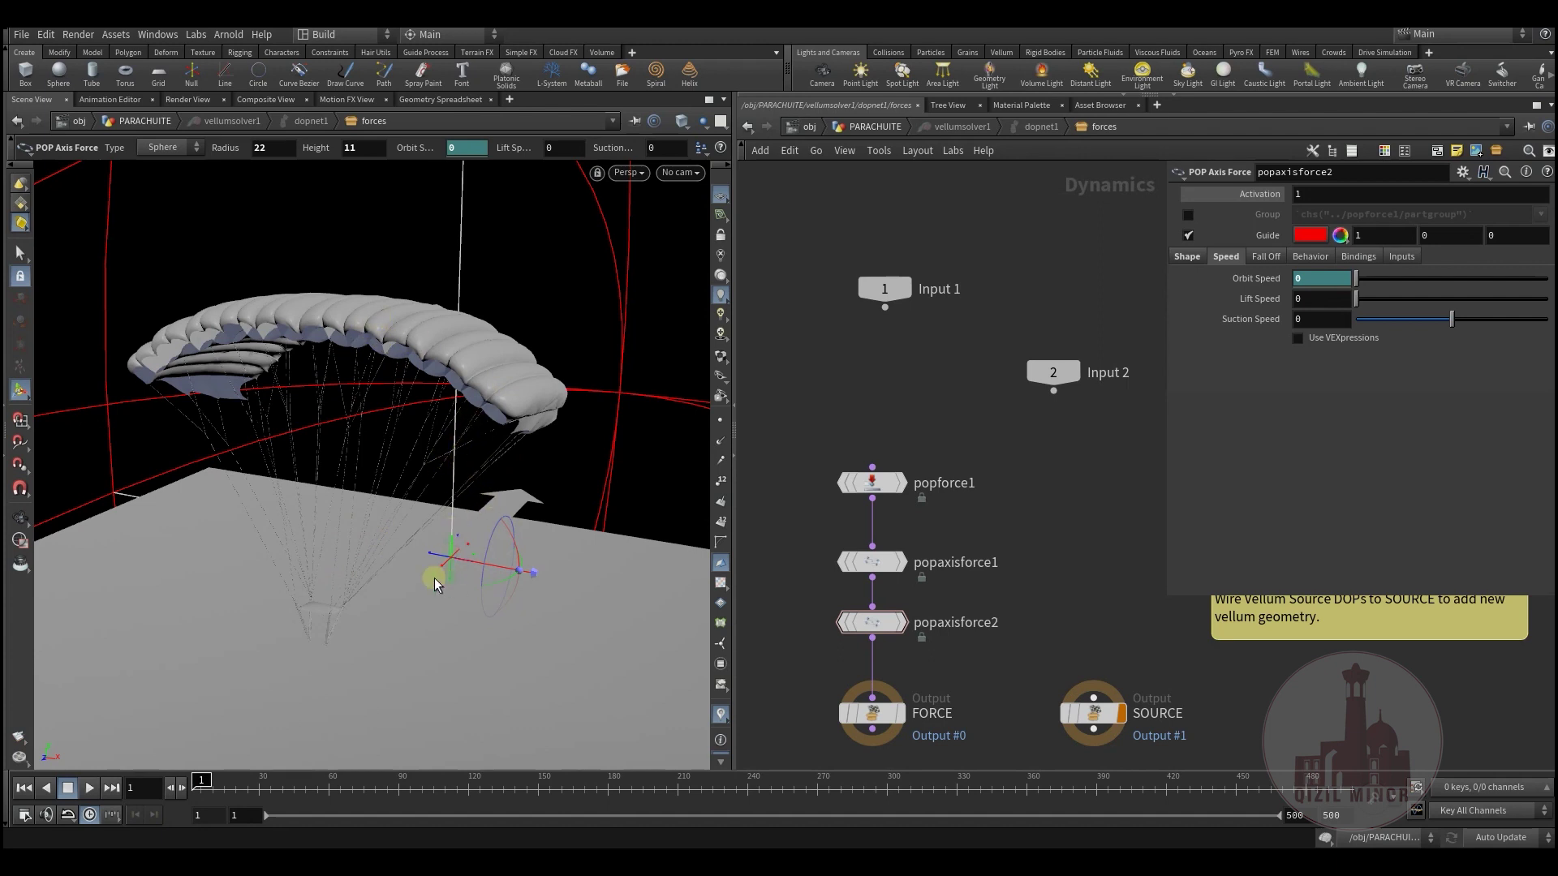
mouse_move(935, 423)
middle_mouse_down()
mouse_move(936, 460)
mouse_move(949, 430)
middle_mouse_up()
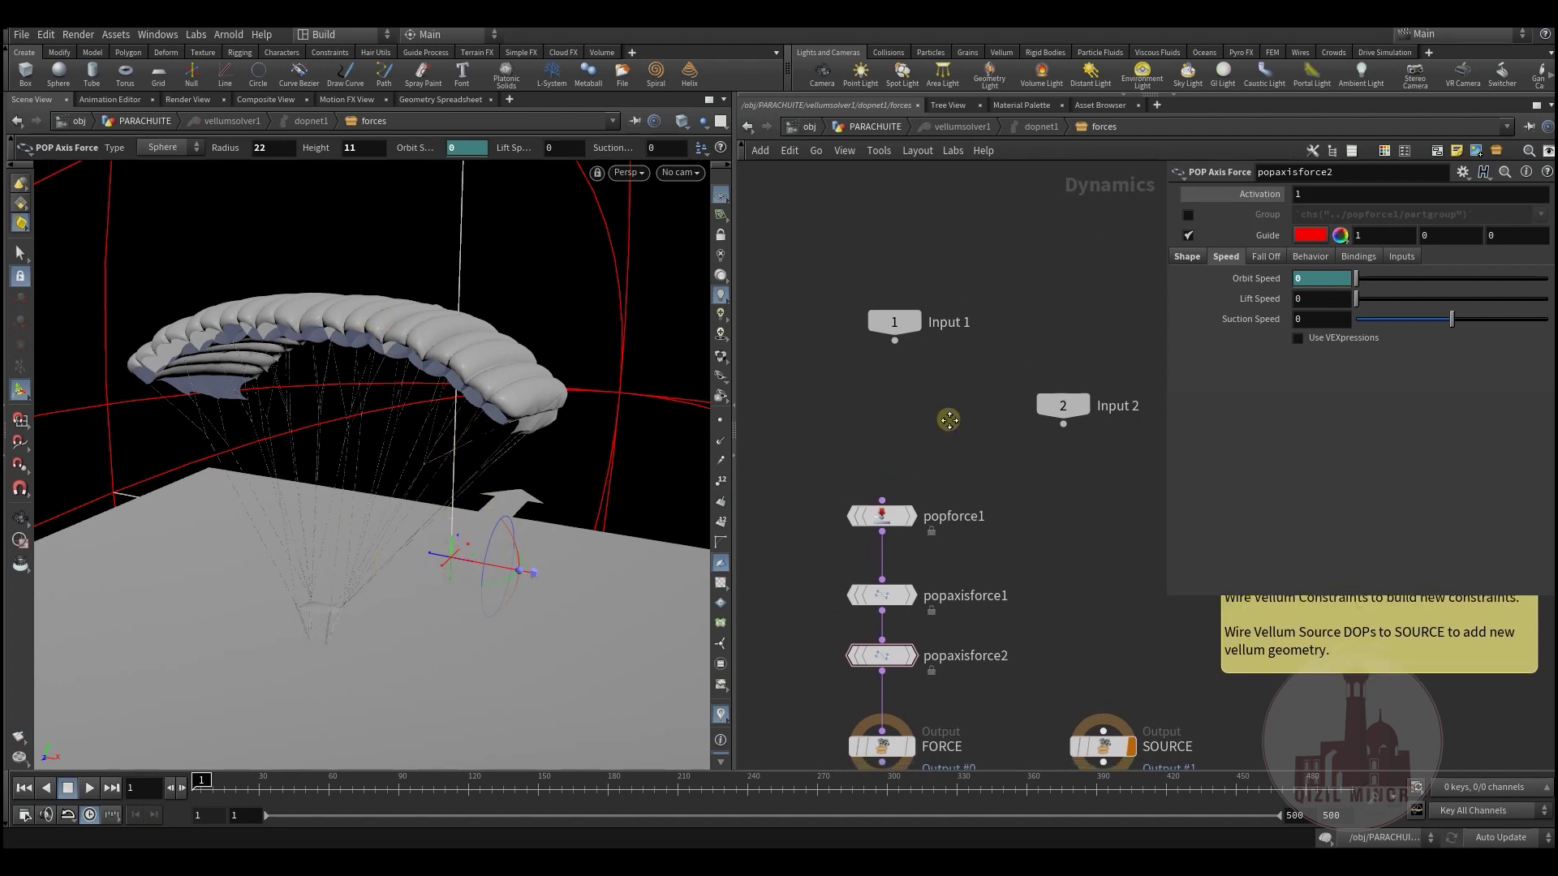
Return to the PARACHUITE network, display filecache1 and scrub to frame 254 to review the cached simulation.
left_click(868, 127)
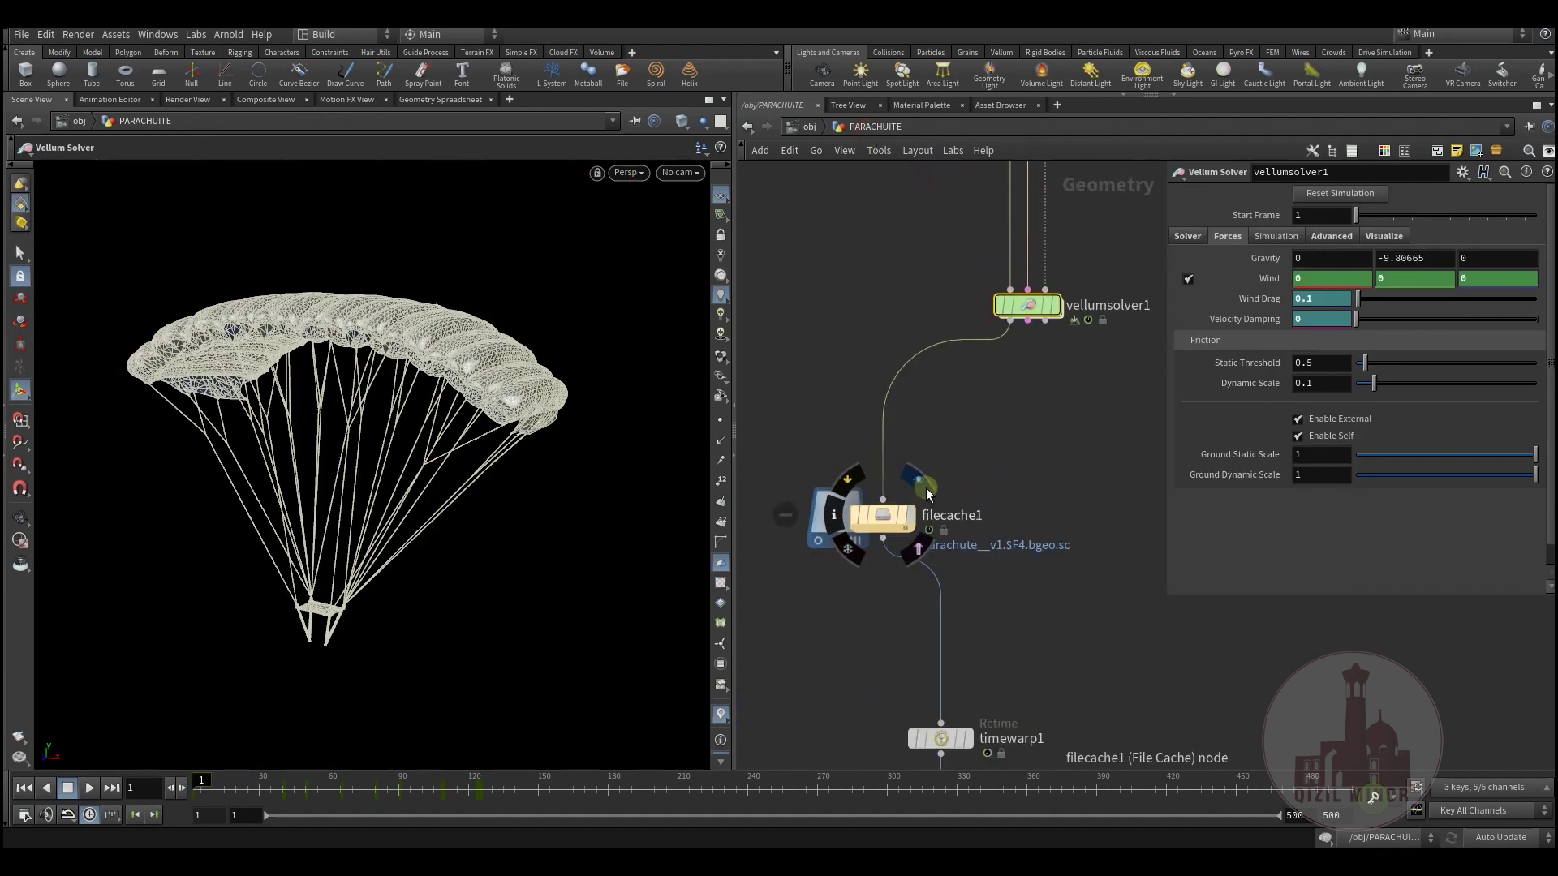
left_click(910, 519)
middle_click_drag(969, 481, 964, 528)
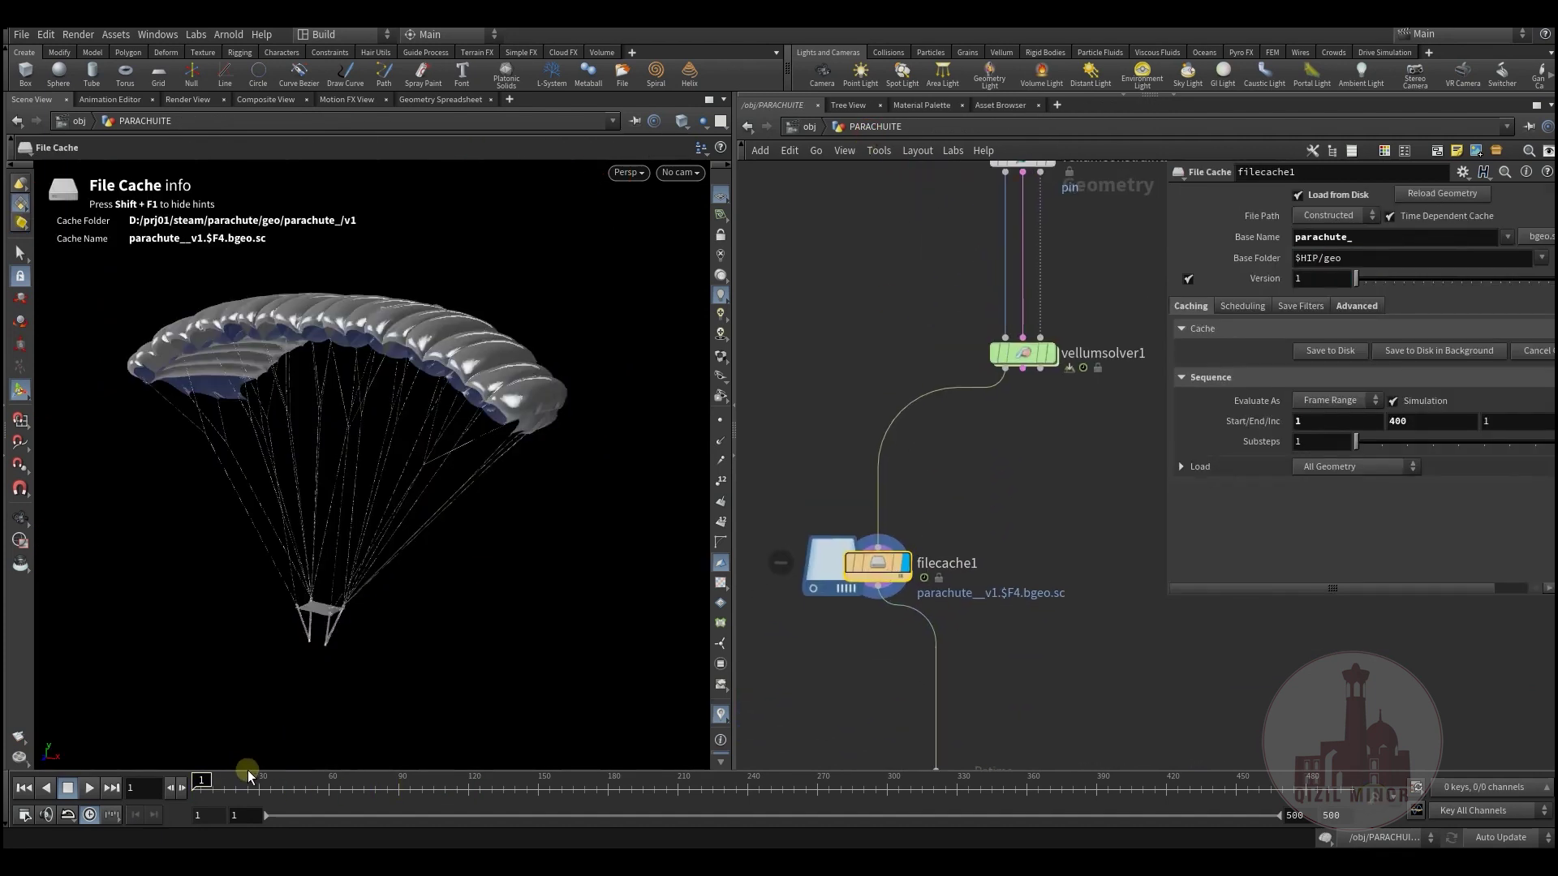
left_click_drag(248, 775, 190, 778)
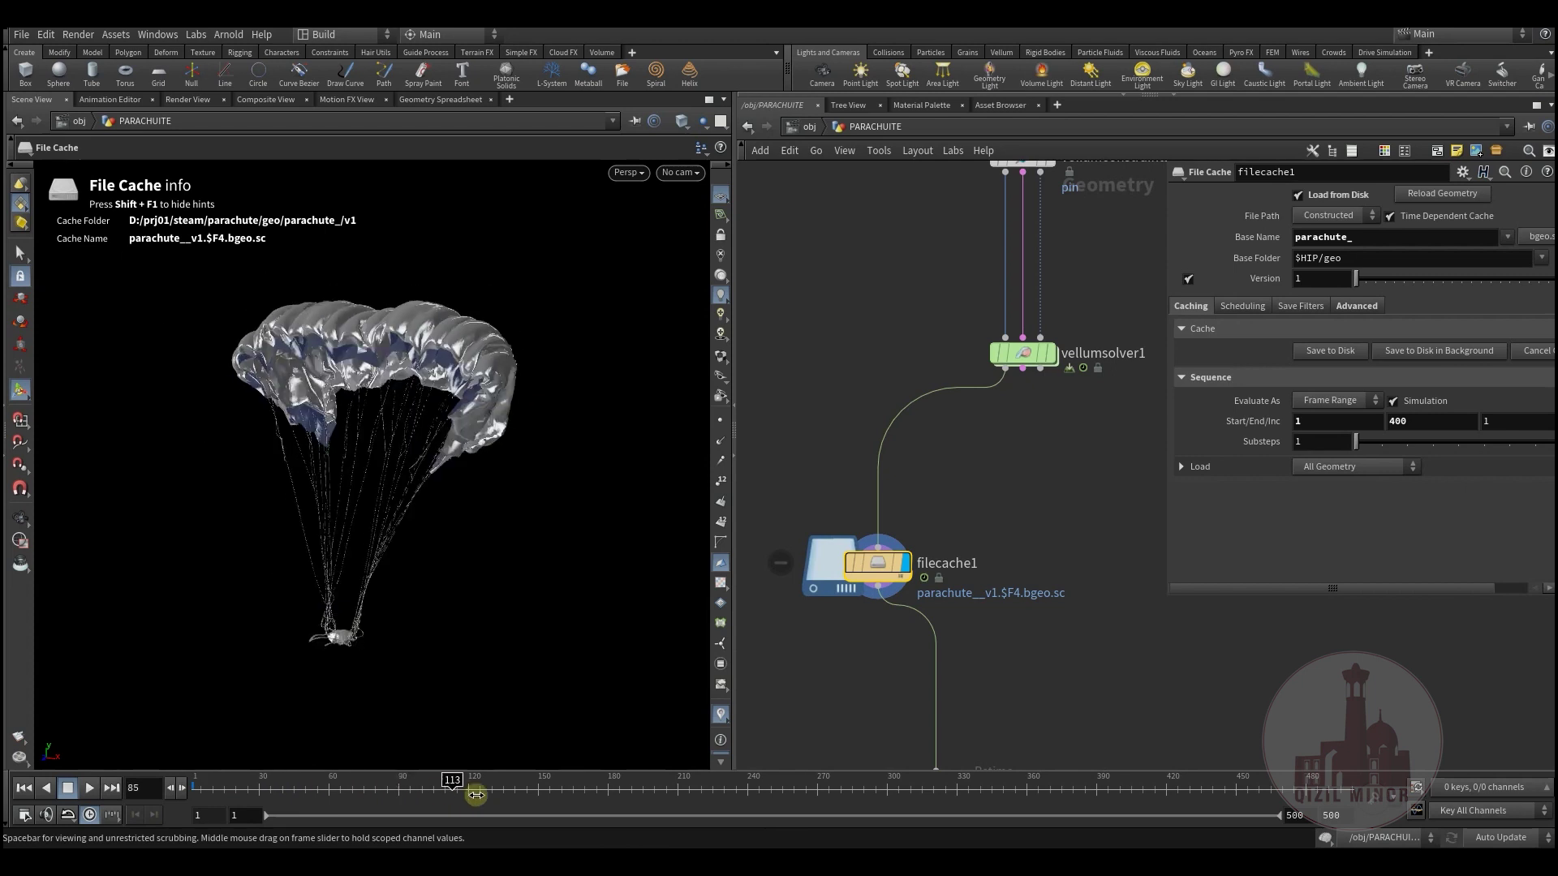
left_click_drag(475, 794, 783, 803)
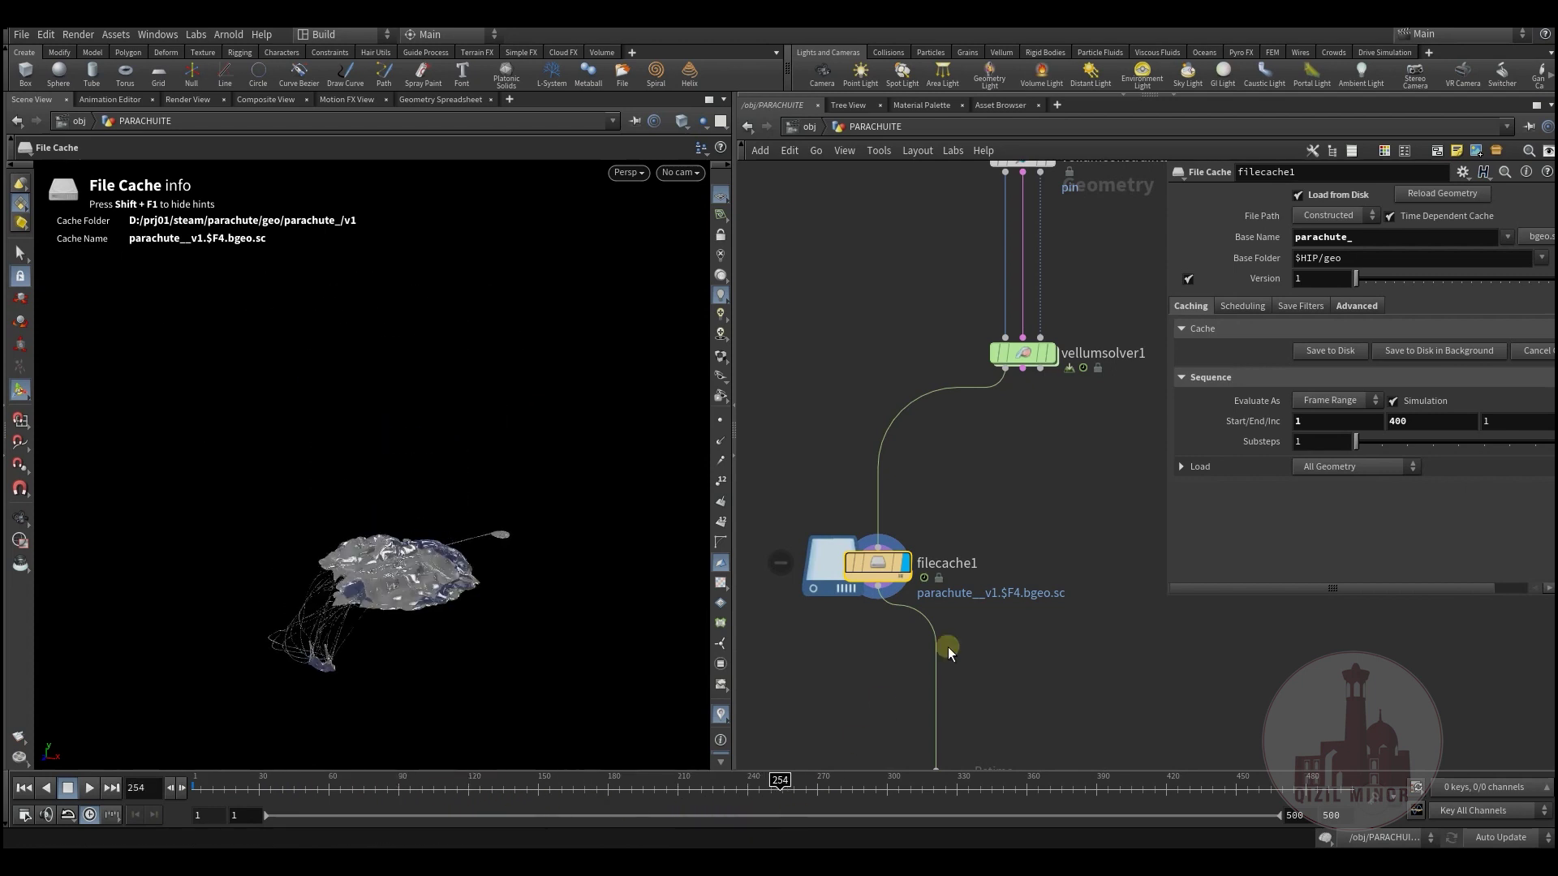
Display attribnoise2 and scrub back to frame 1 to examine the noise on the undeformed parachute.
middle_click_drag(941, 624, 921, 349)
middle_click_drag(868, 470, 933, 698)
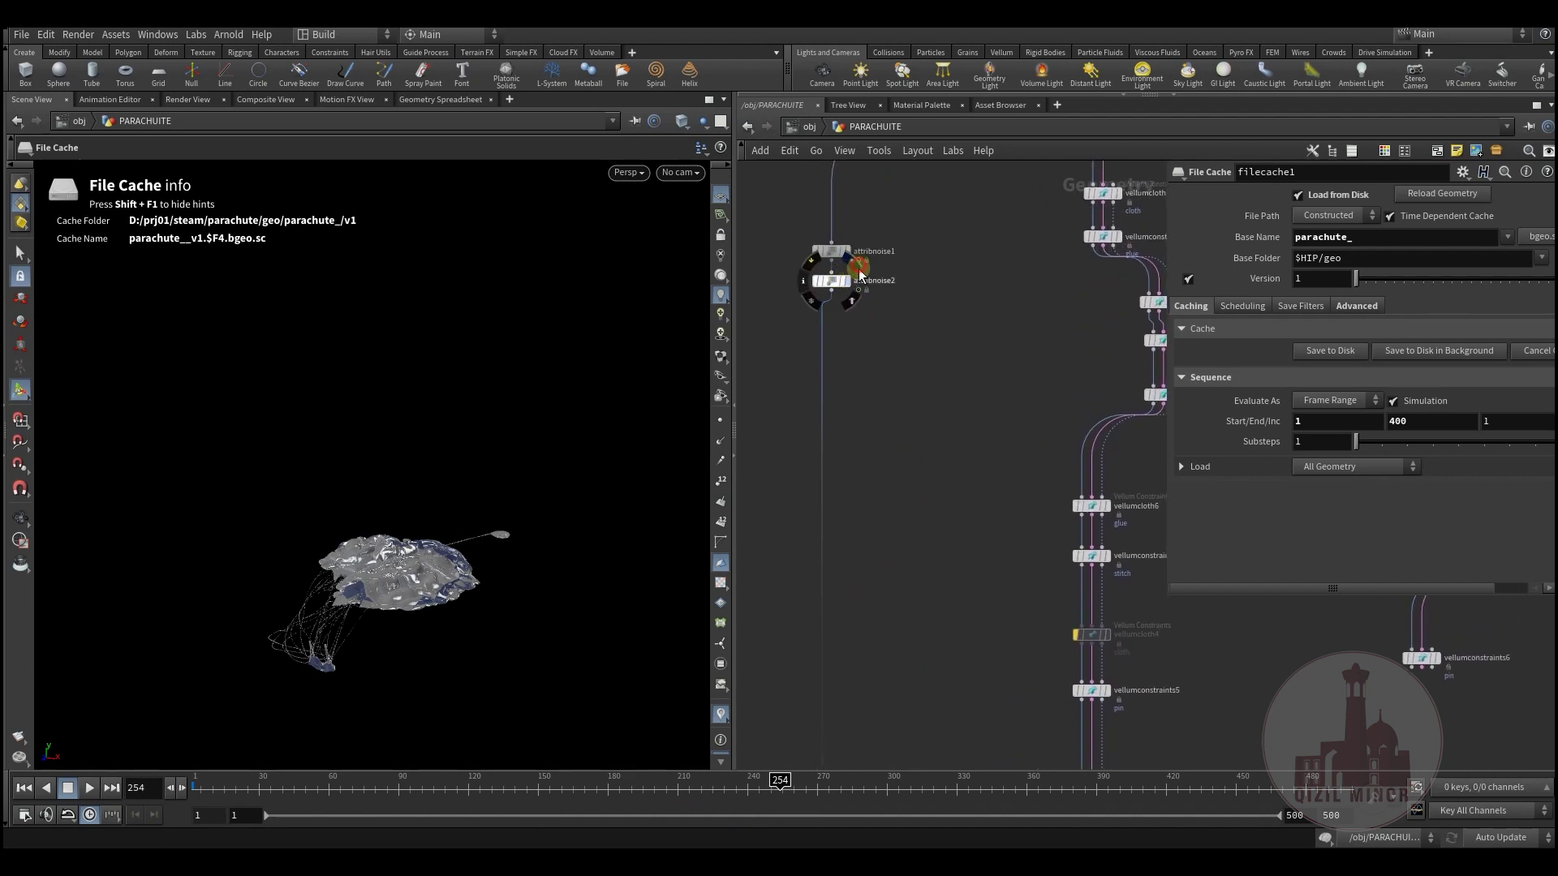
left_click(858, 271)
left_click_drag(217, 787, 187, 771)
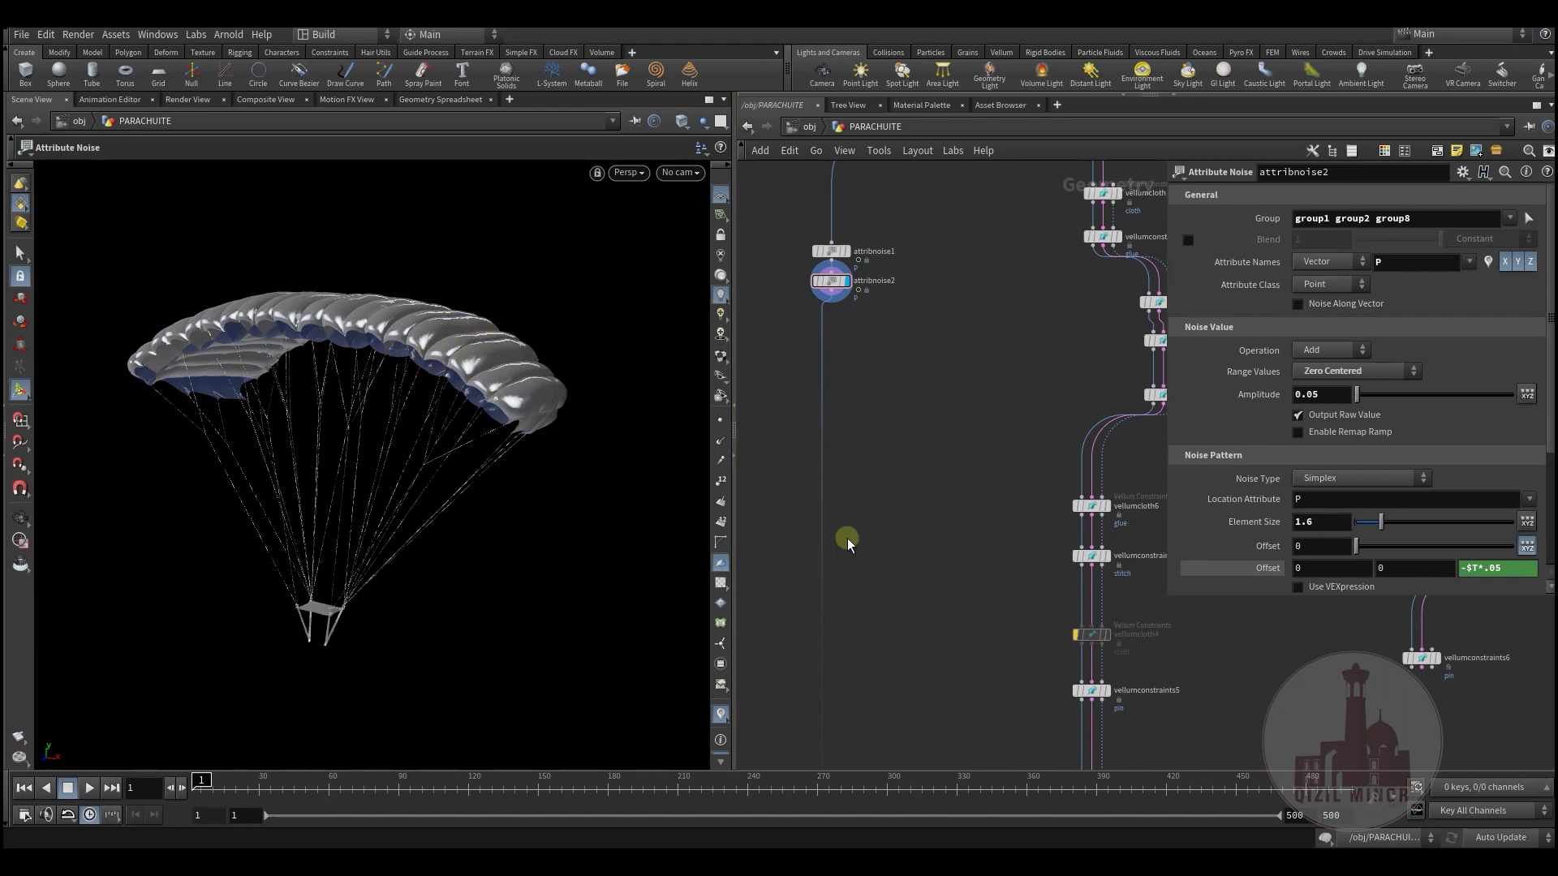
Display transform1 and scrub to frame 120 to examine the animated transform of the noise branch.
middle_click_drag(895, 599, 946, 128)
middle_click_drag(925, 430, 926, 164)
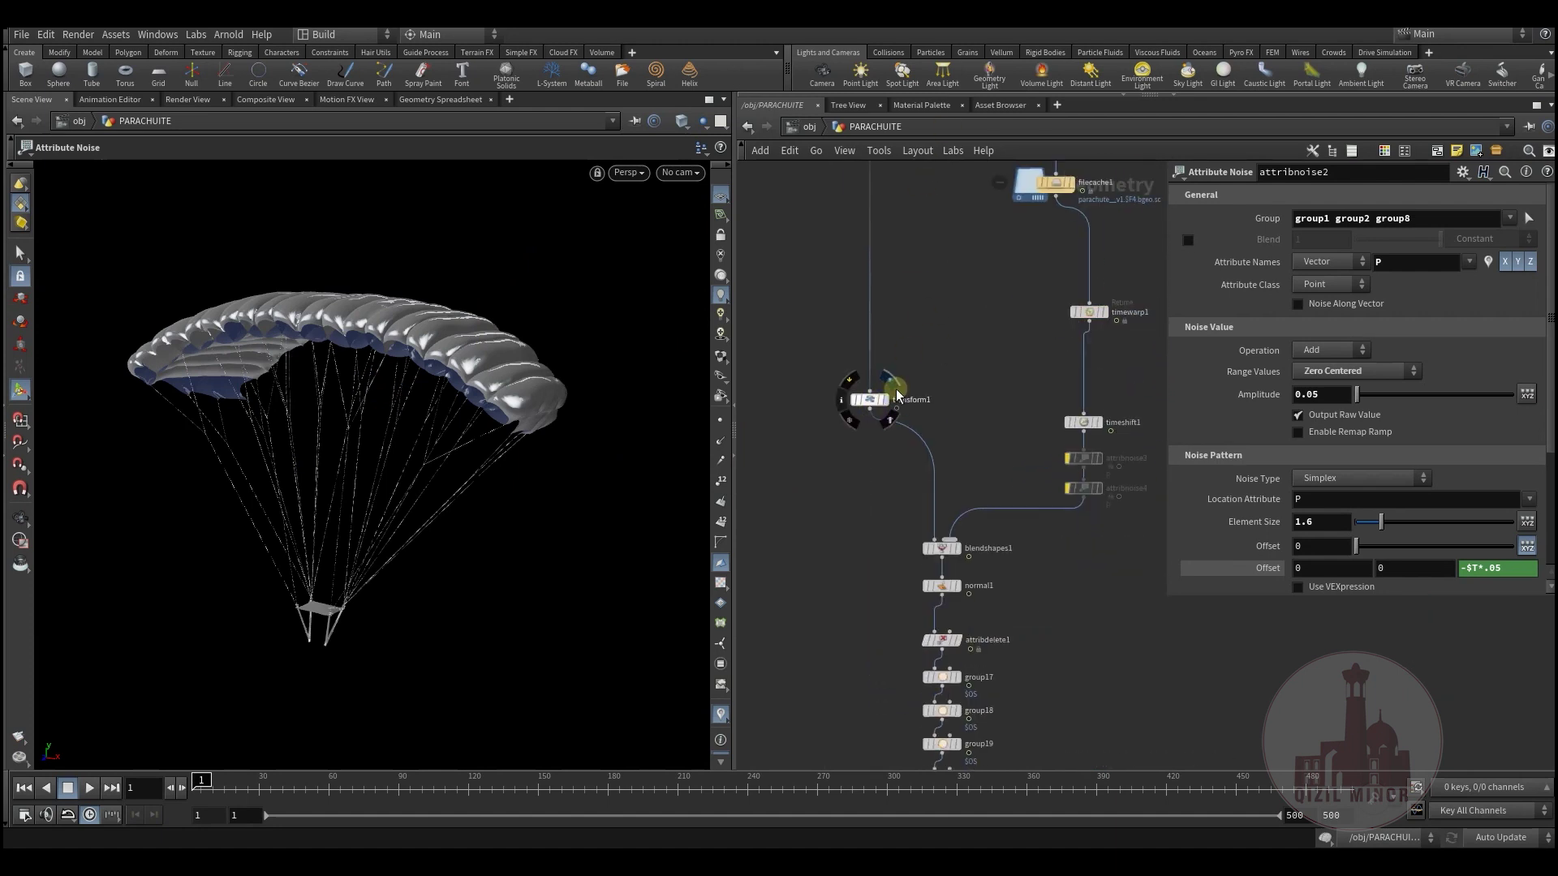
left_click(896, 394)
left_click_drag(284, 796, 468, 787)
Display timewarp1 and timeshift1 below filecache1 in turn to examine the retimed and frame-shifted simulation.
scroll(1078, 547, "up", 2)
middle_click_drag(1159, 277, 1045, 408)
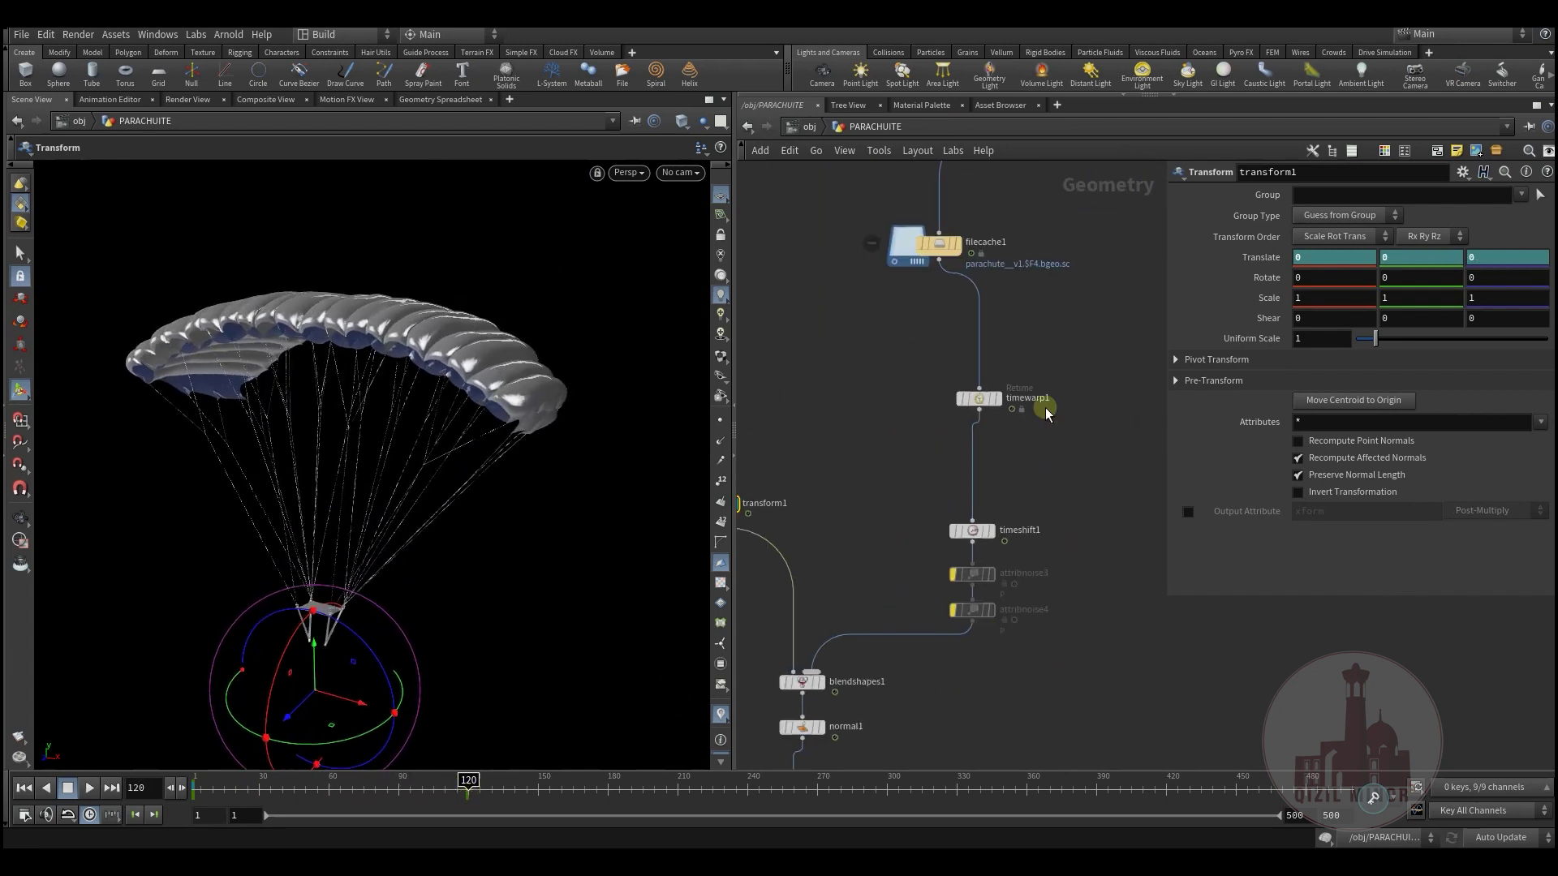
left_click(1003, 376)
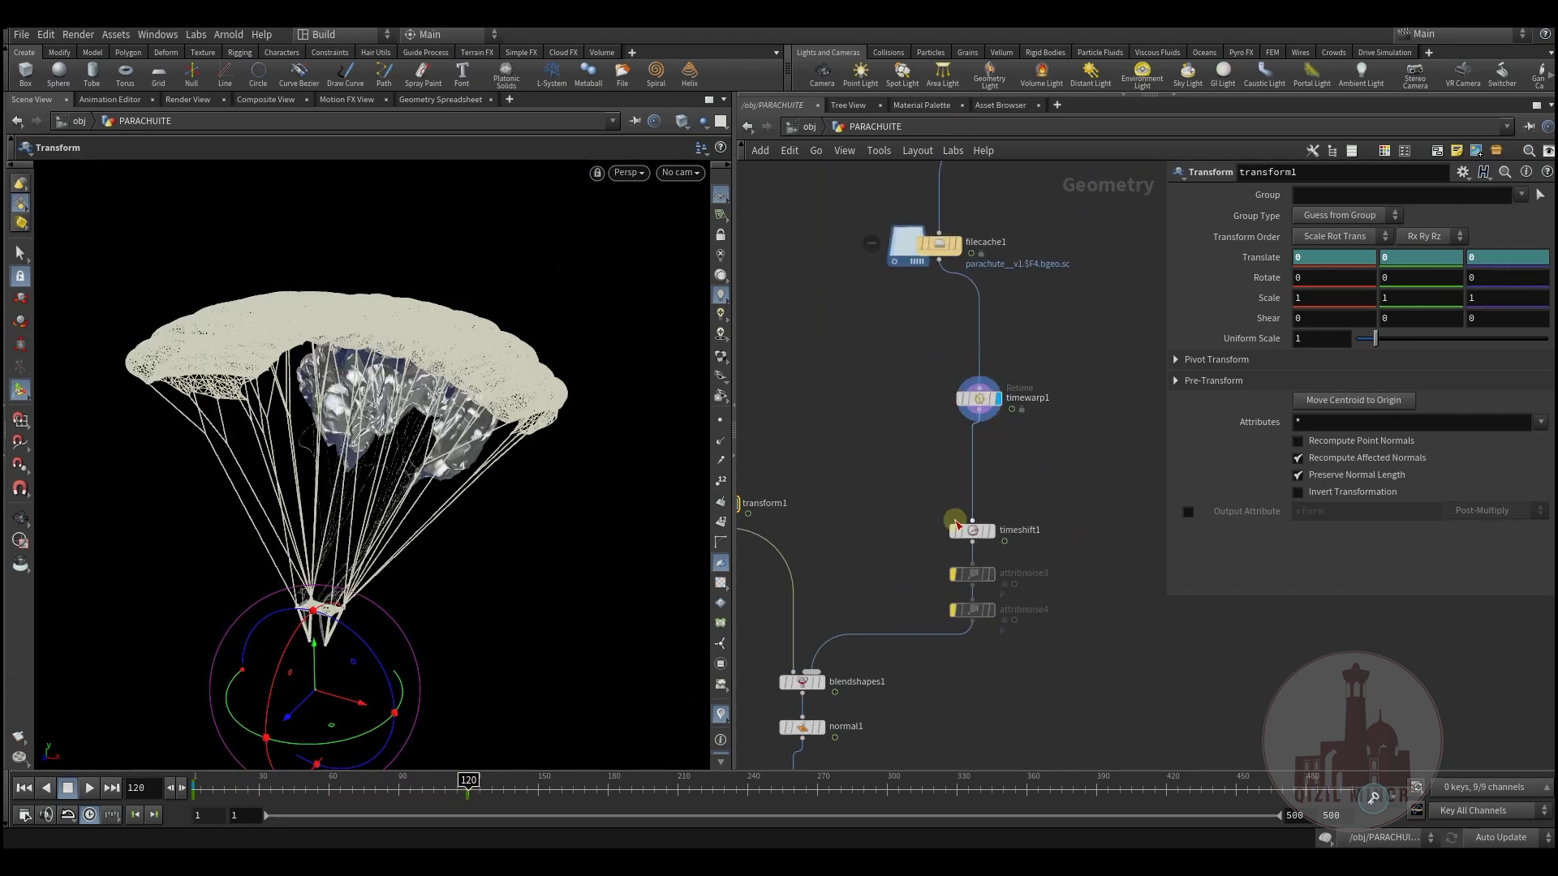
left_click(995, 521)
left_click(972, 529)
middle_click_drag(968, 653, 1033, 533)
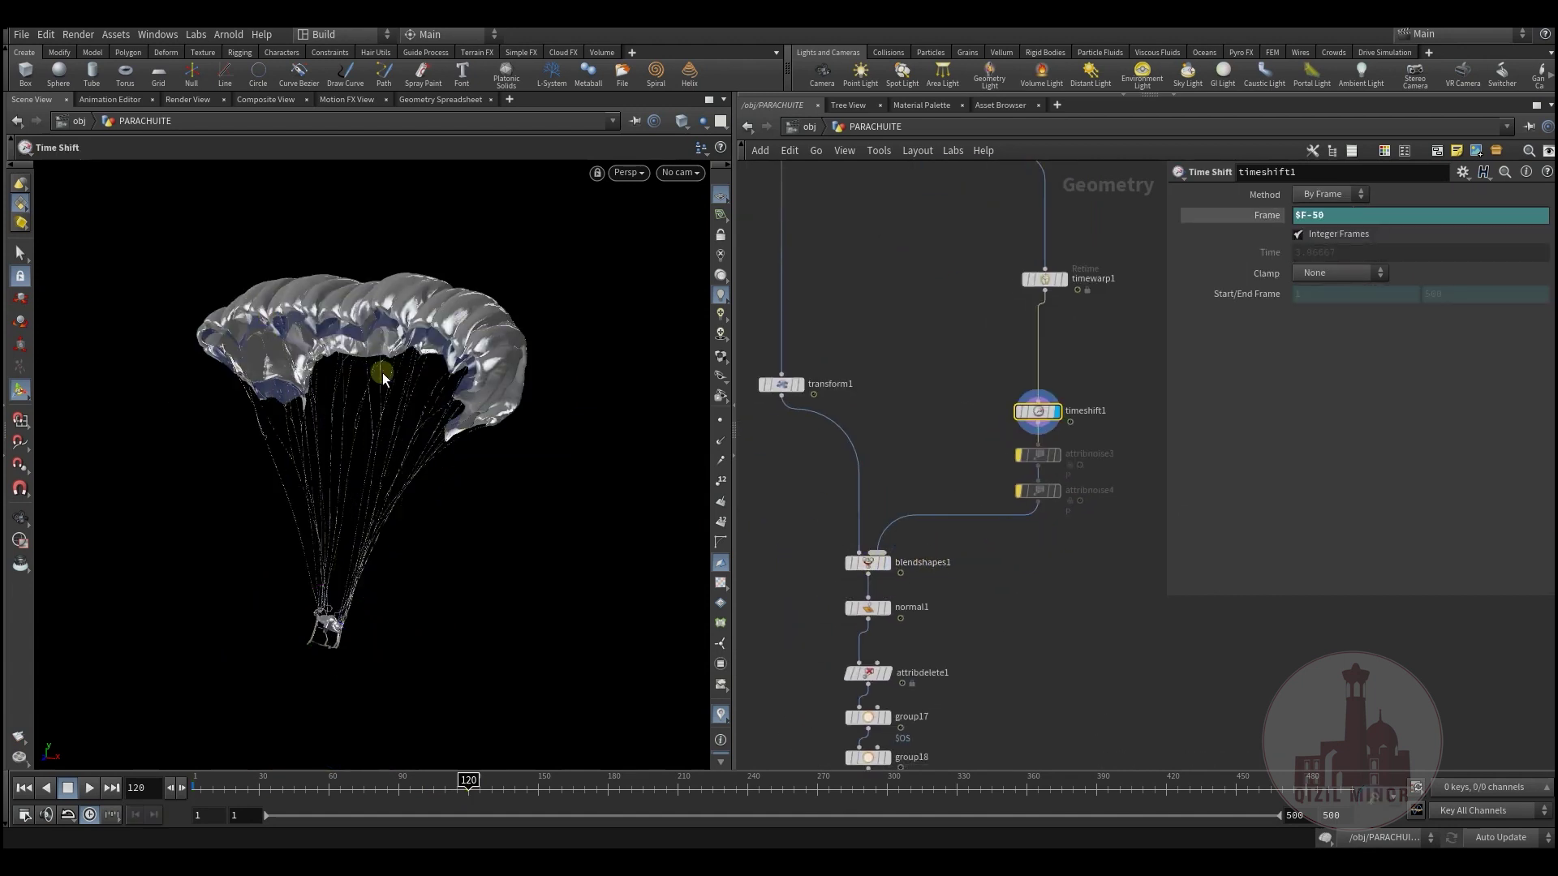
Display blendshapes1 and group20 in turn, scrubbing to frames 243 and 247 to review the blended animation and the primitive group.
left_click(901, 542)
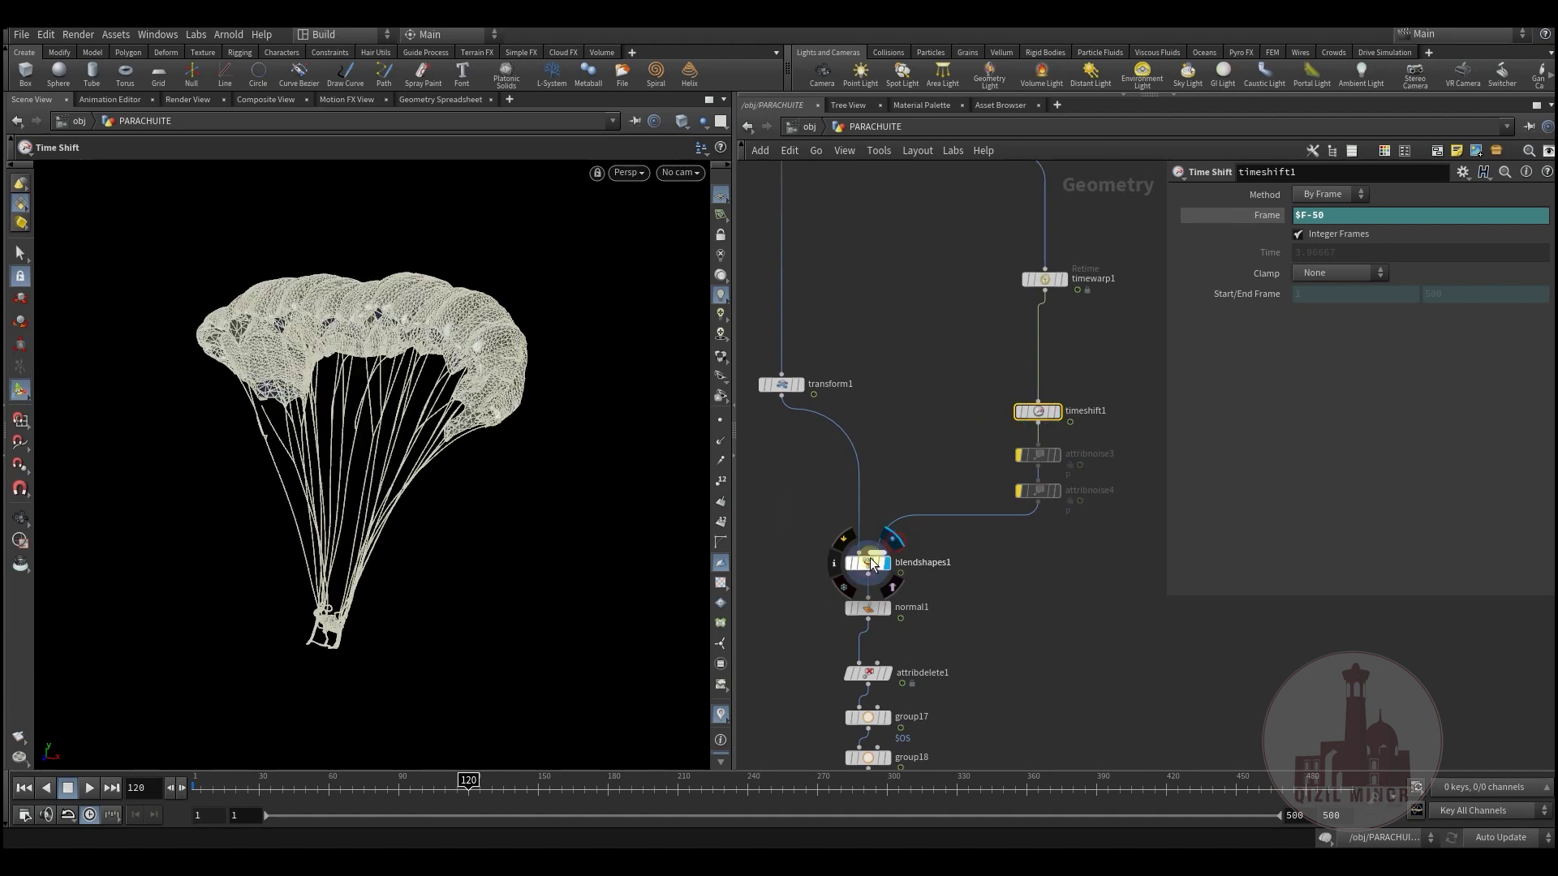
left_click_drag(416, 776, 748, 817)
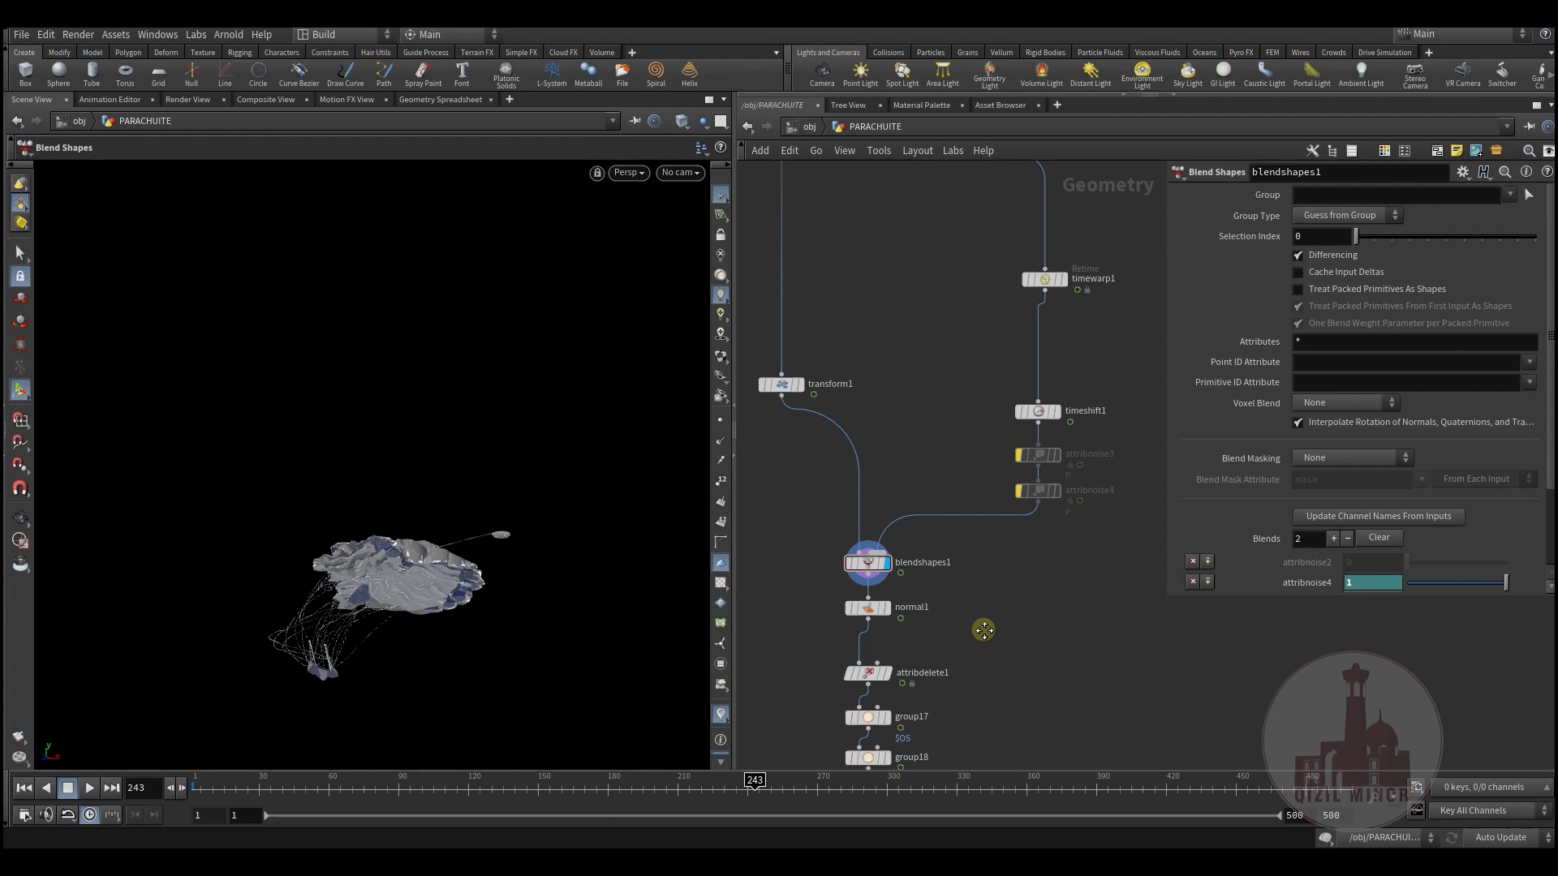
middle_click_drag(983, 630, 1005, 391)
left_click(922, 487)
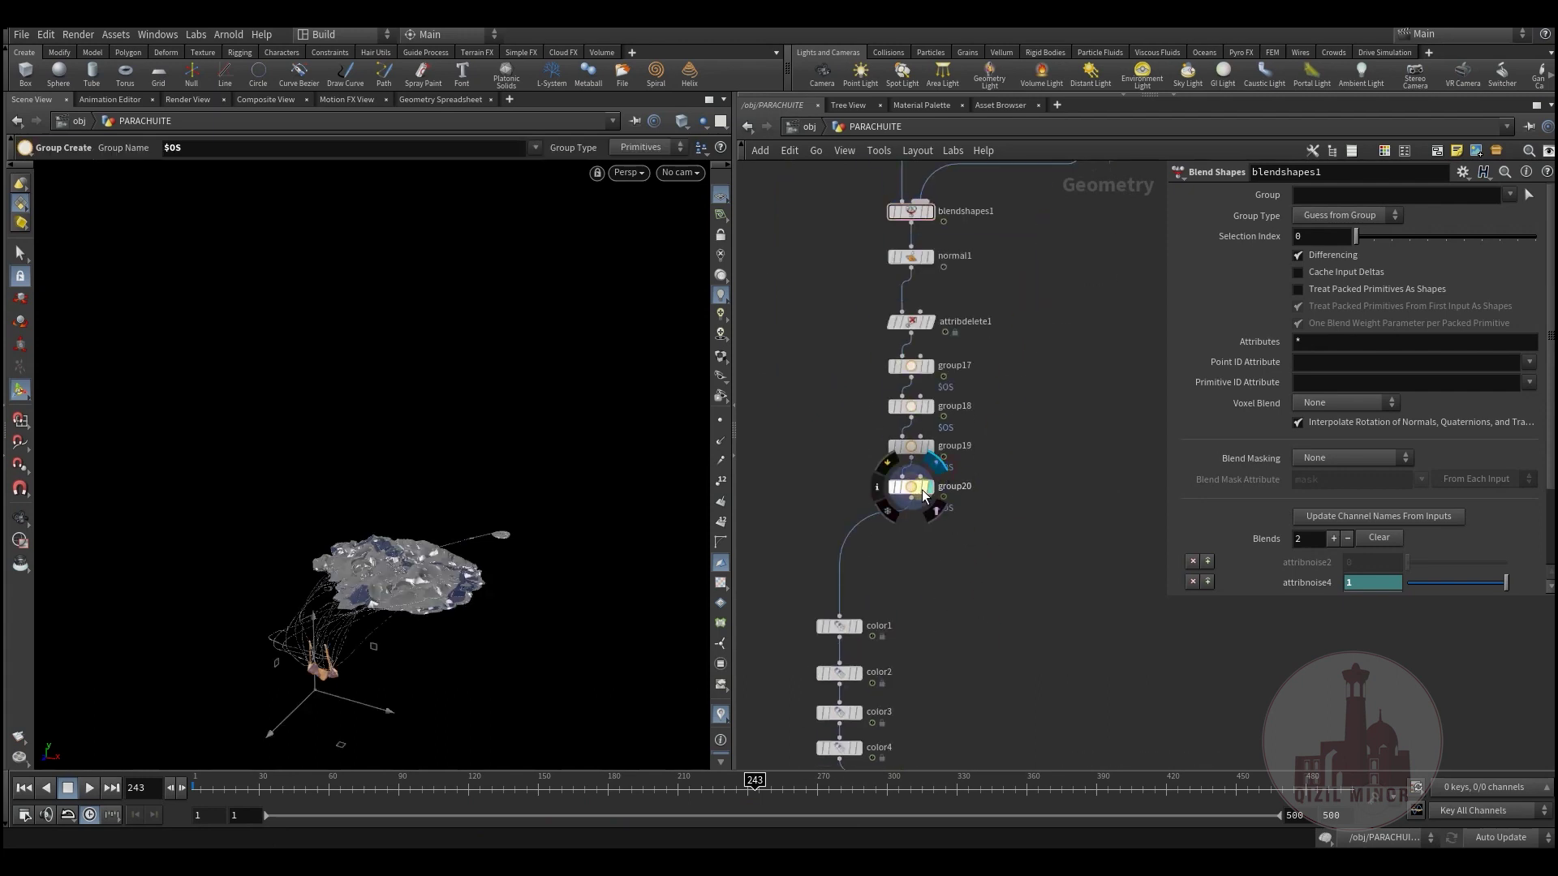
left_click_drag(223, 806, 658, 808)
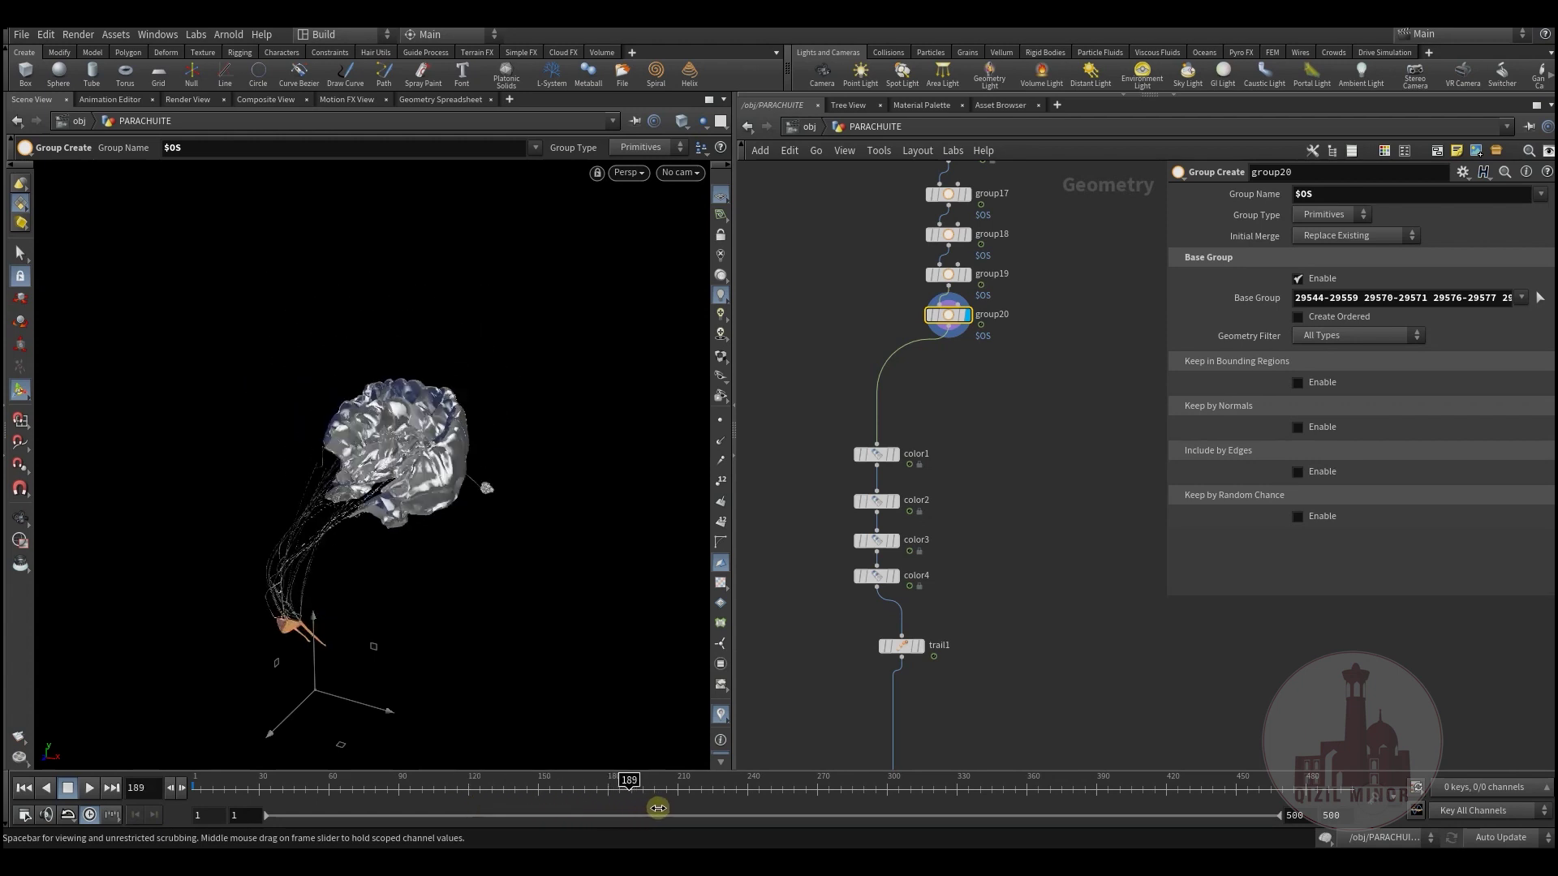
Display null2 below trail1 to examine the final coloured parachute output.
middle_click_drag(981, 723, 976, 428)
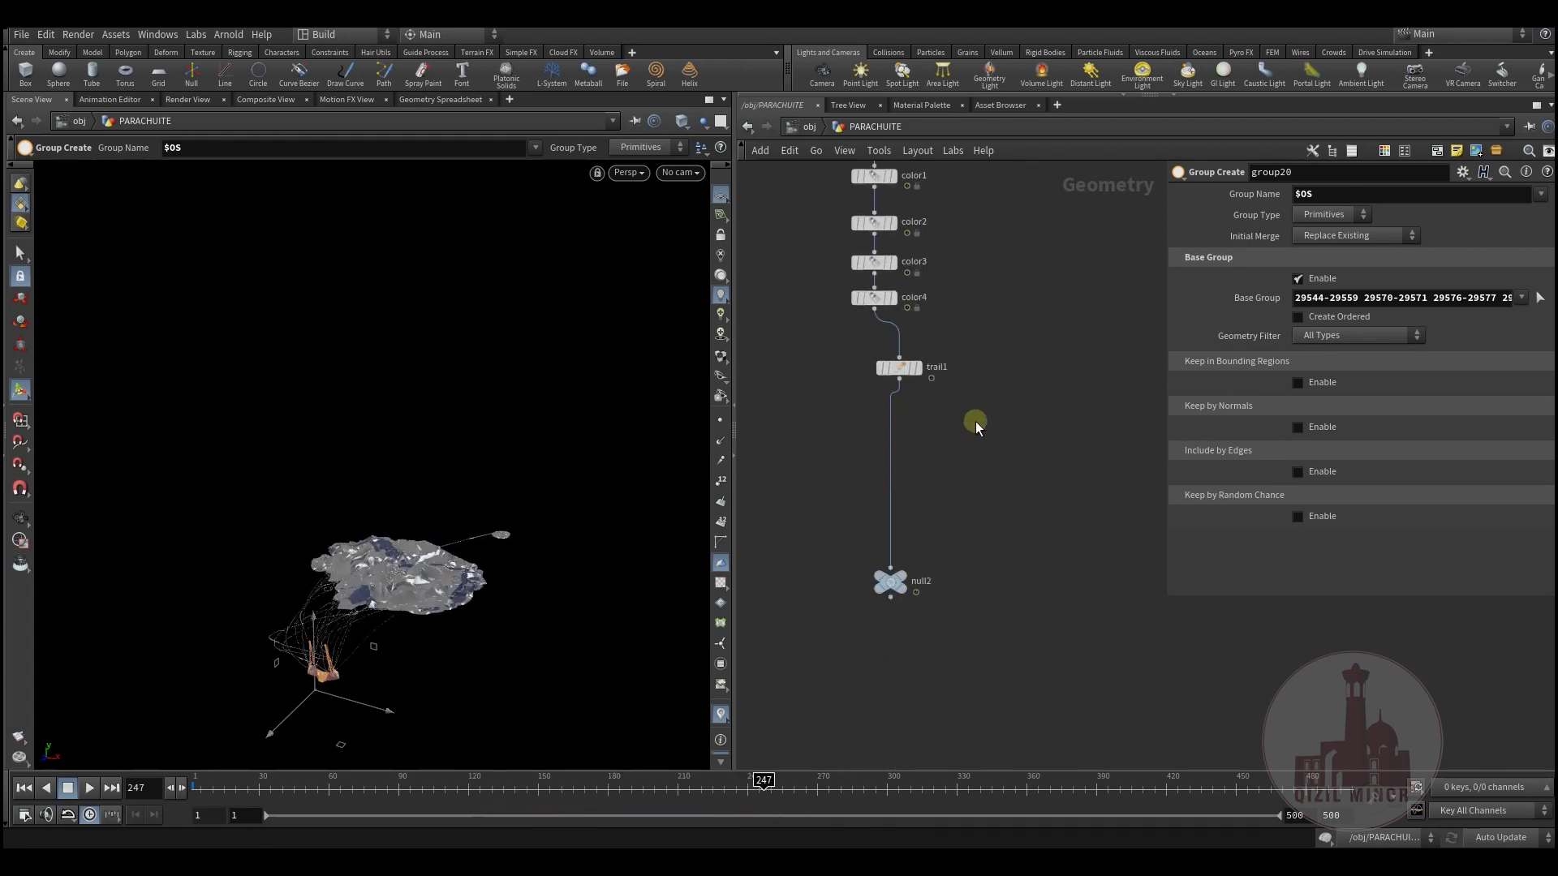
middle_click_drag(950, 359, 966, 473)
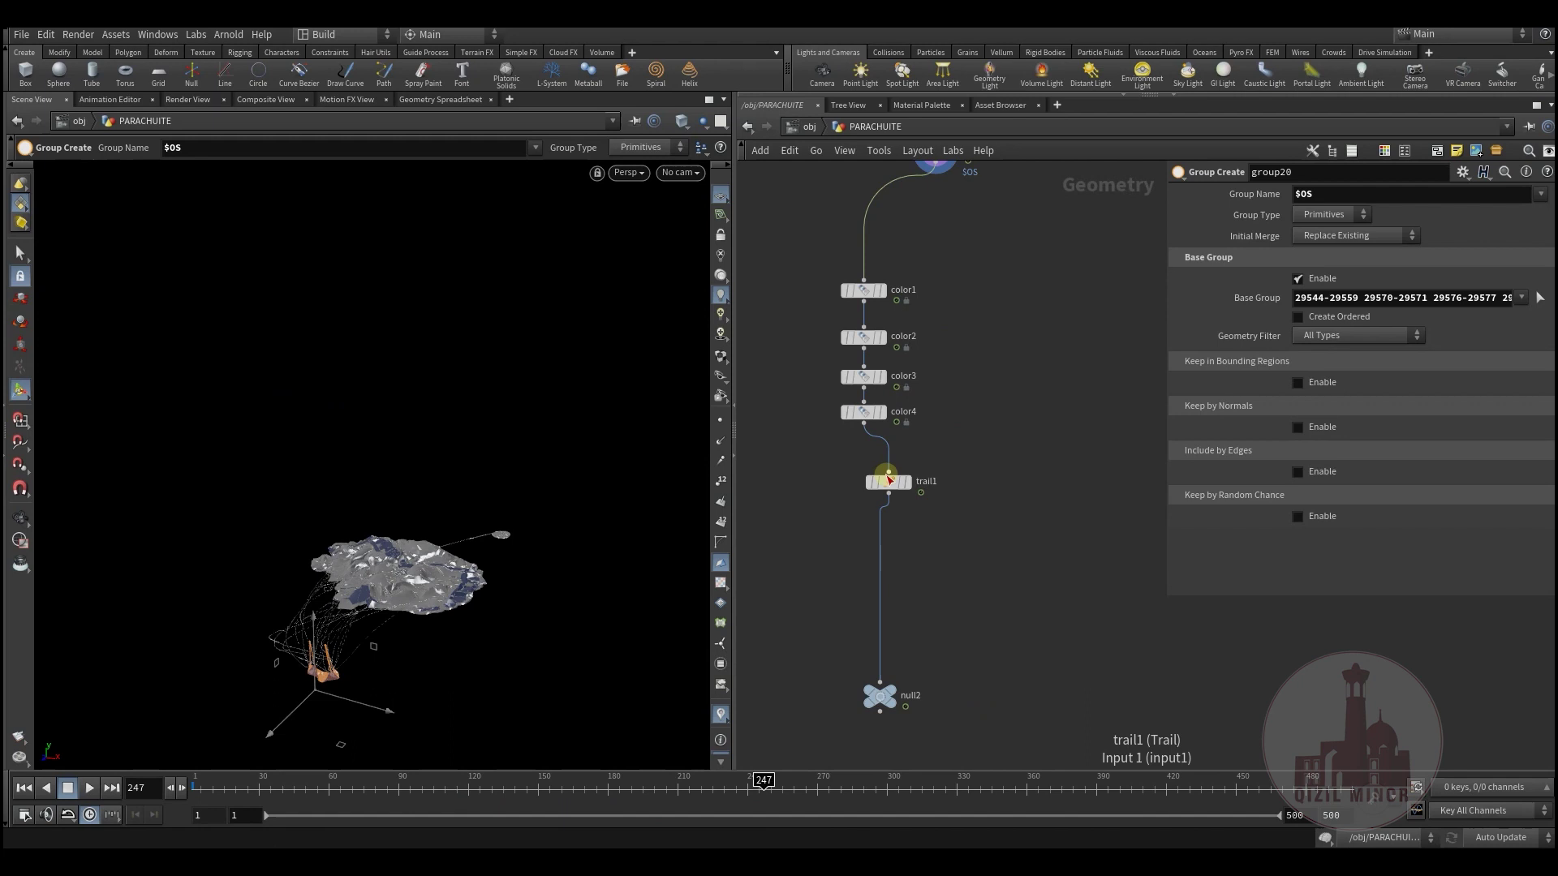
left_click(907, 678)
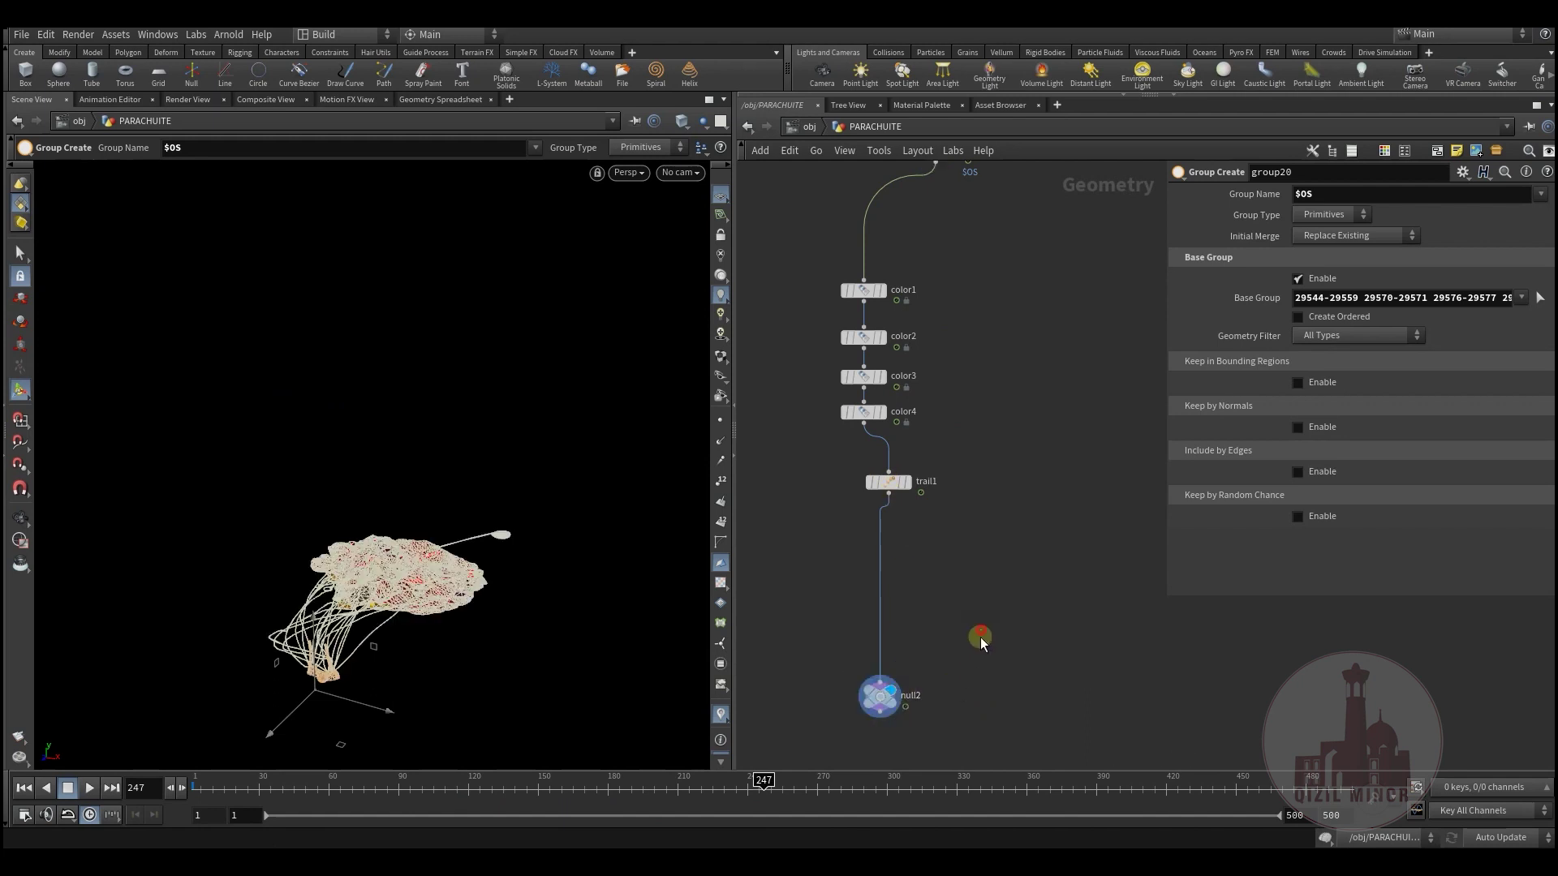
Scrub the parachute output to frame 82, look through cam3 and switch to the Select tool to examine the framed shot.
mouse_move(268, 797)
left_mouse_down()
mouse_move(744, 783)
mouse_move(174, 785)
mouse_move(376, 785)
left_mouse_up()
left_click(680, 172)
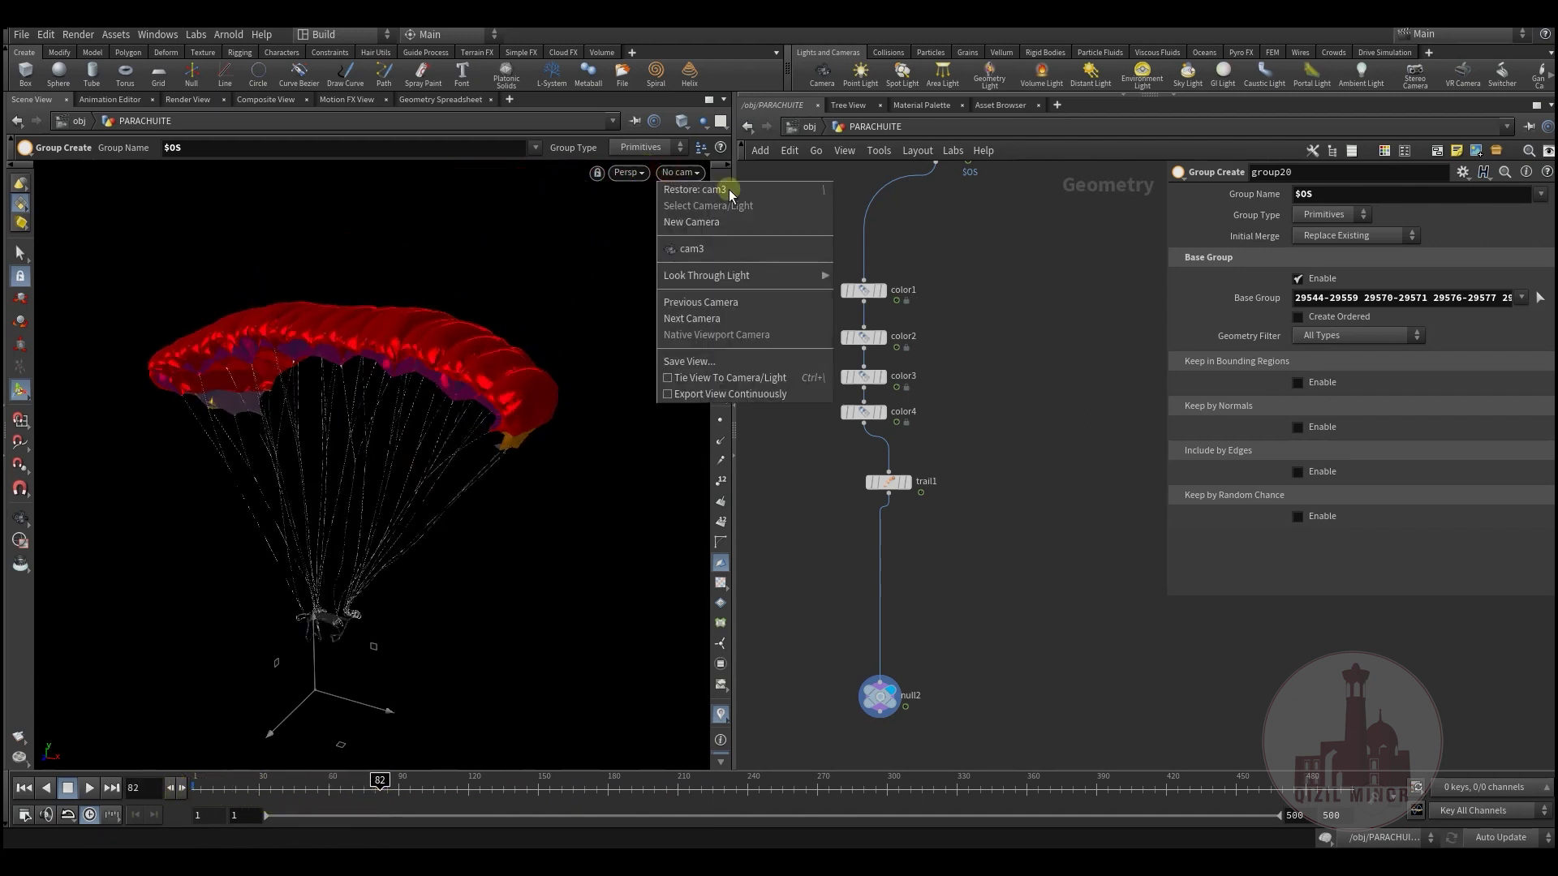
left_click(739, 251)
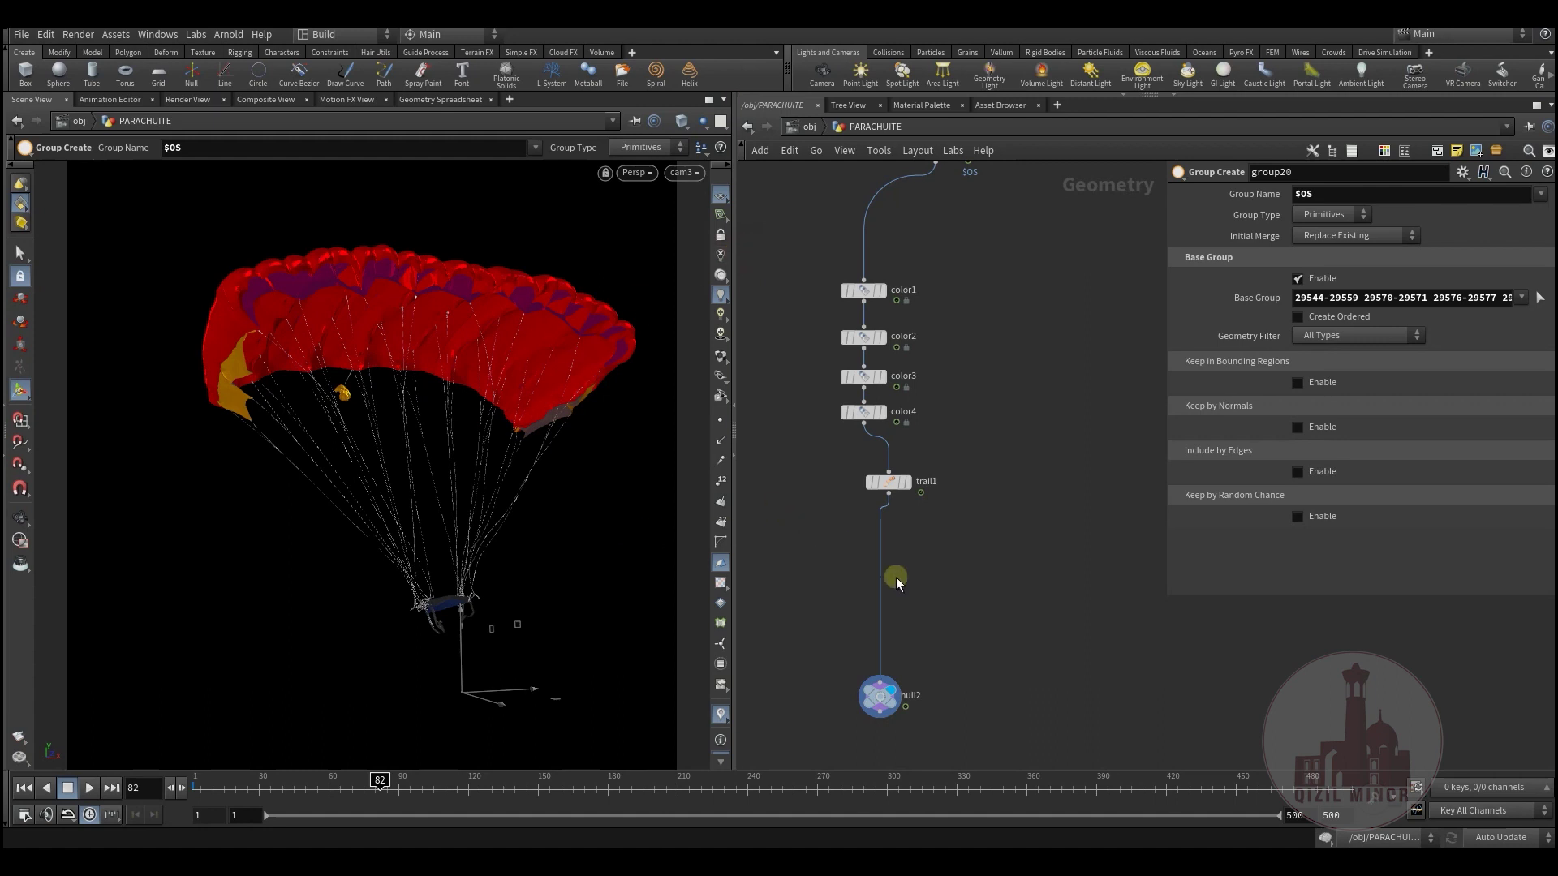
left_click(14, 249)
left_click(812, 528)
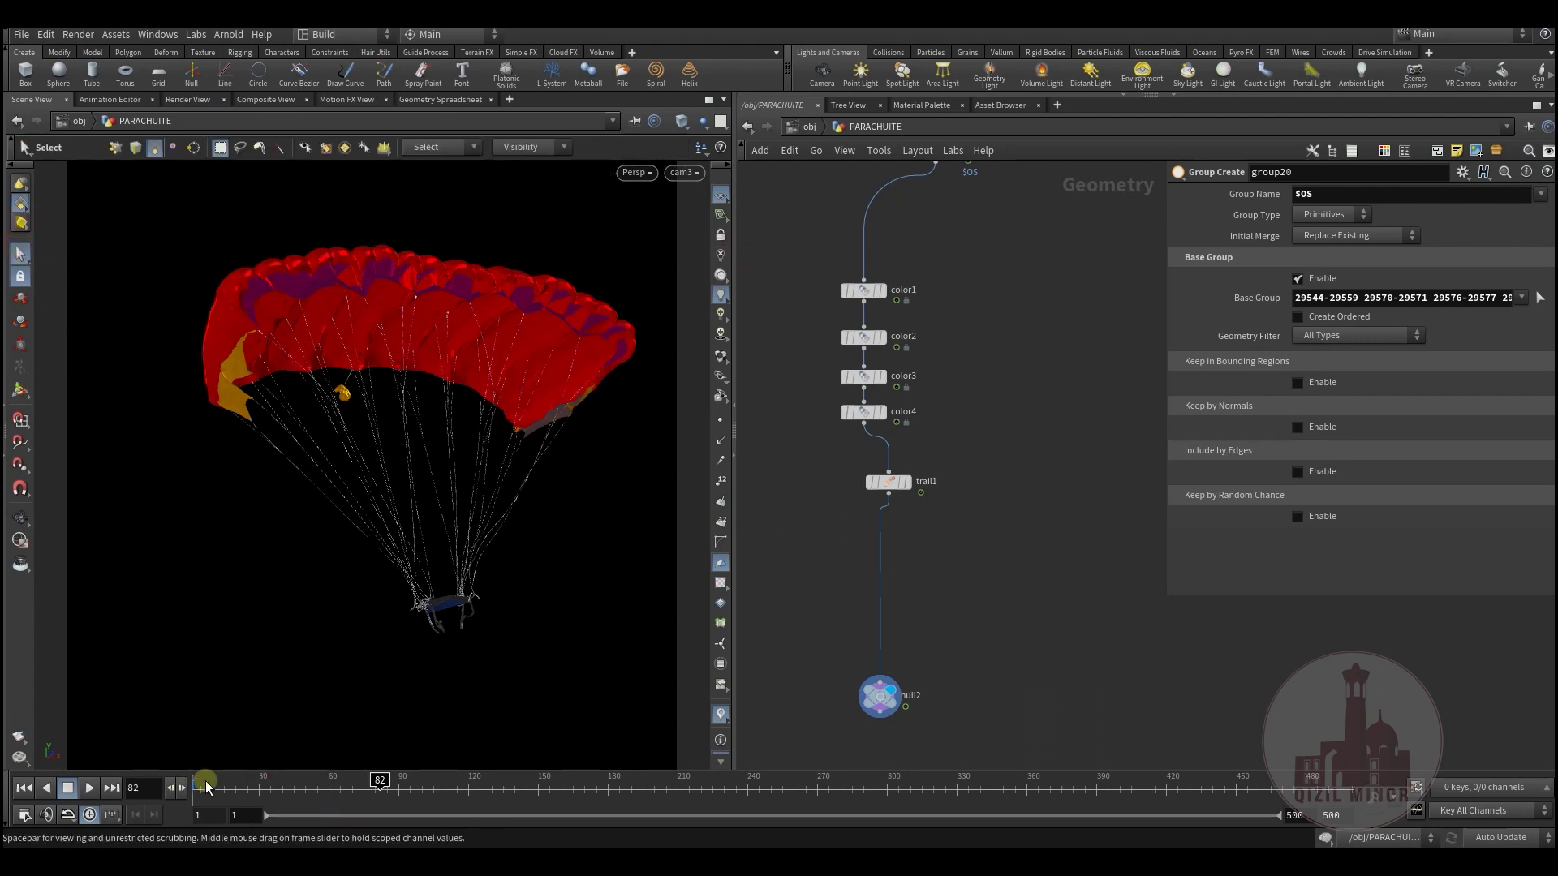
Scrub the opening frames, and play the parachute animation through cam3, rewinding to the first frame to review it repeatedly.
left_click_drag(264, 775, 229, 791)
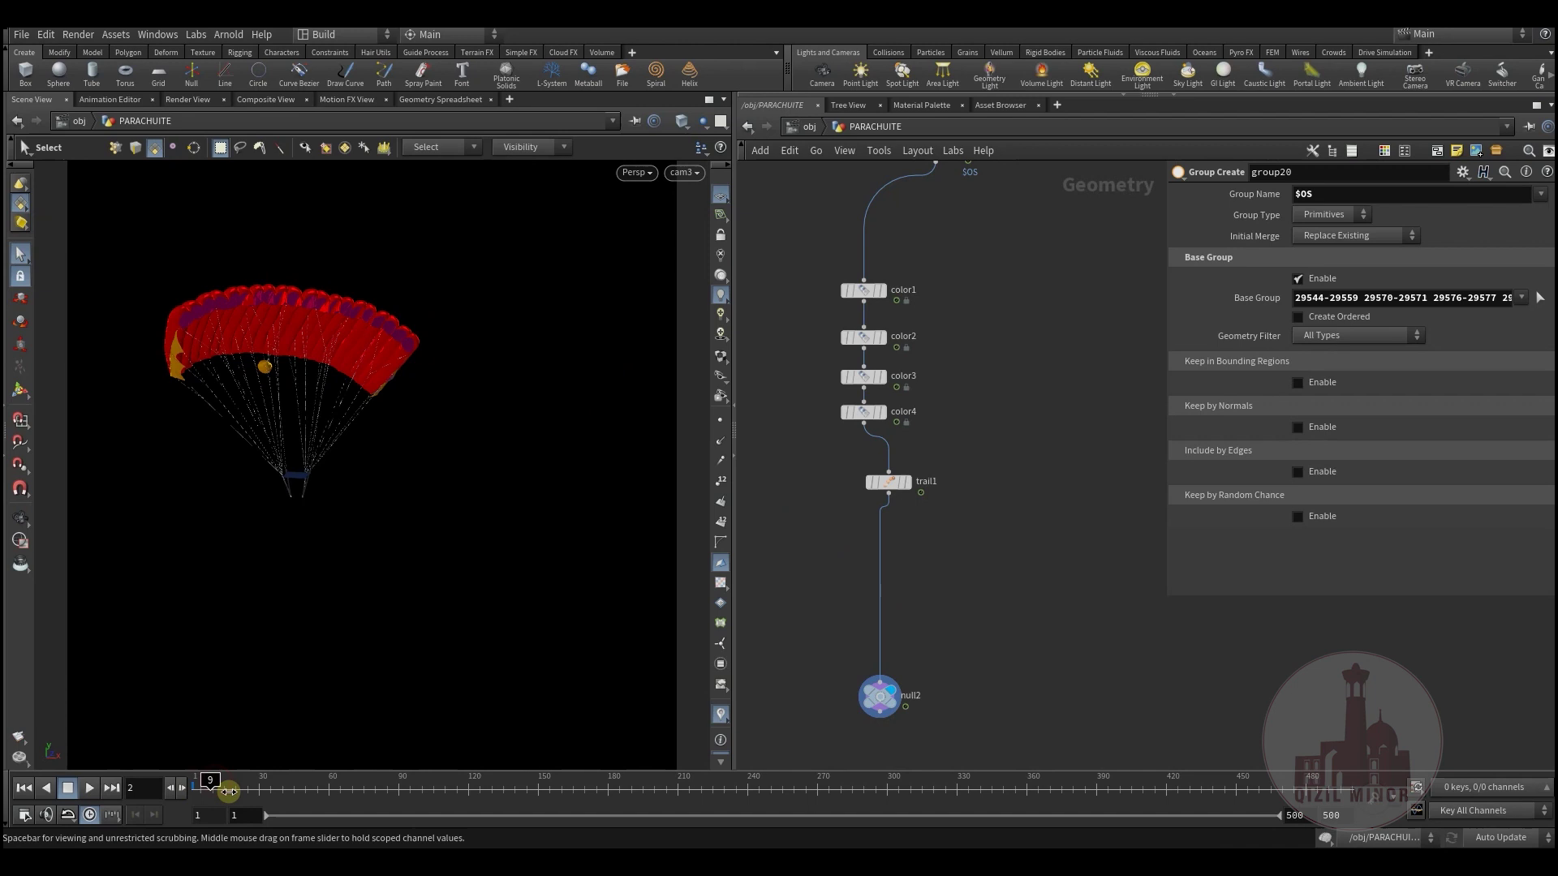
left_click(87, 789)
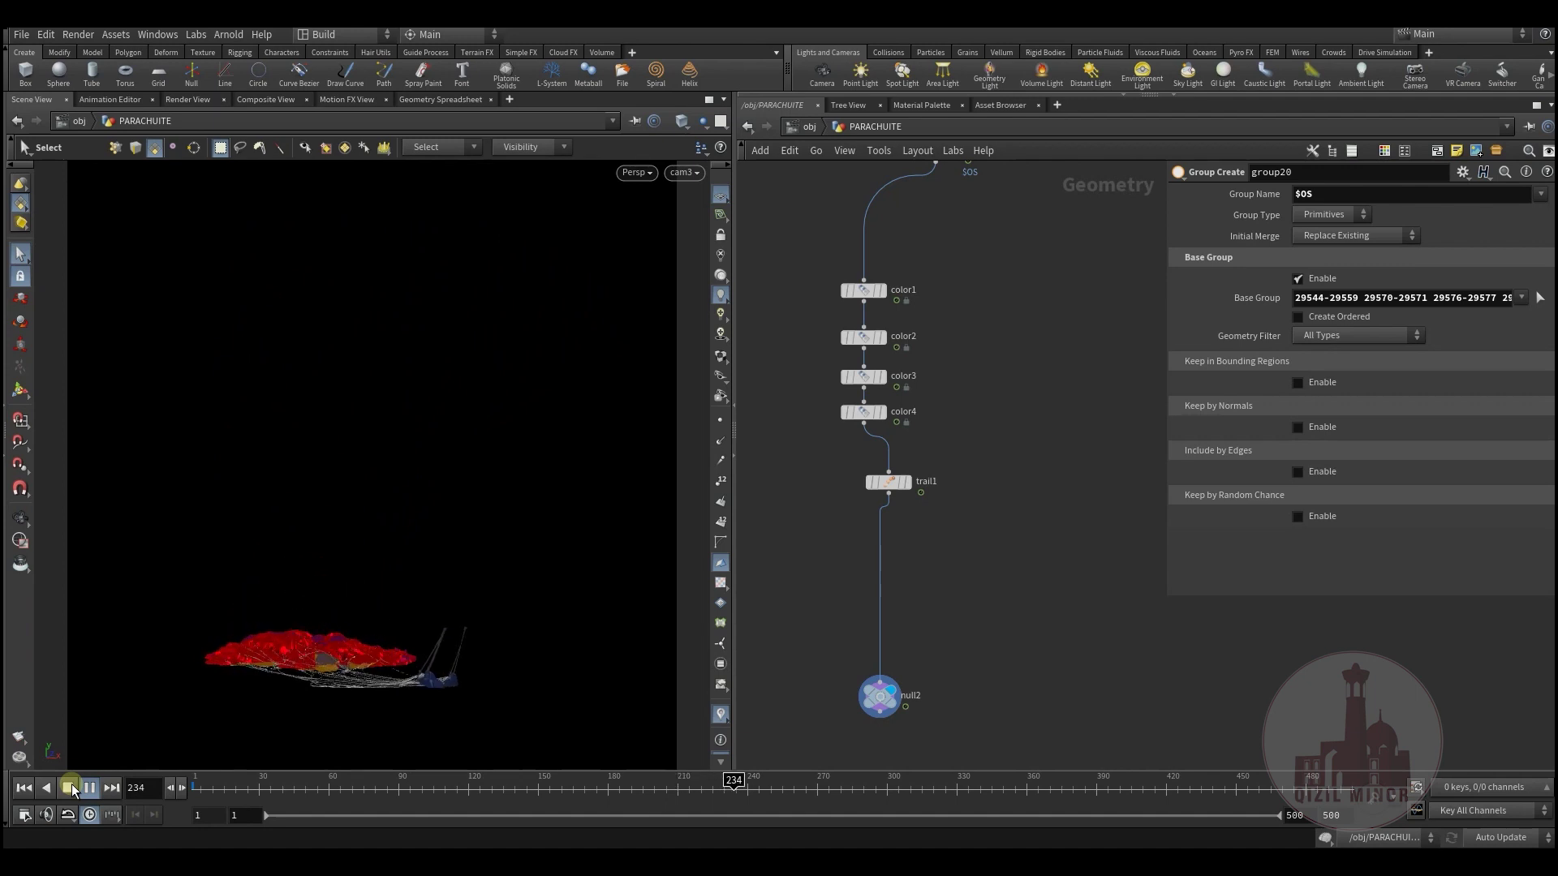
left_click(24, 788)
left_click(89, 788)
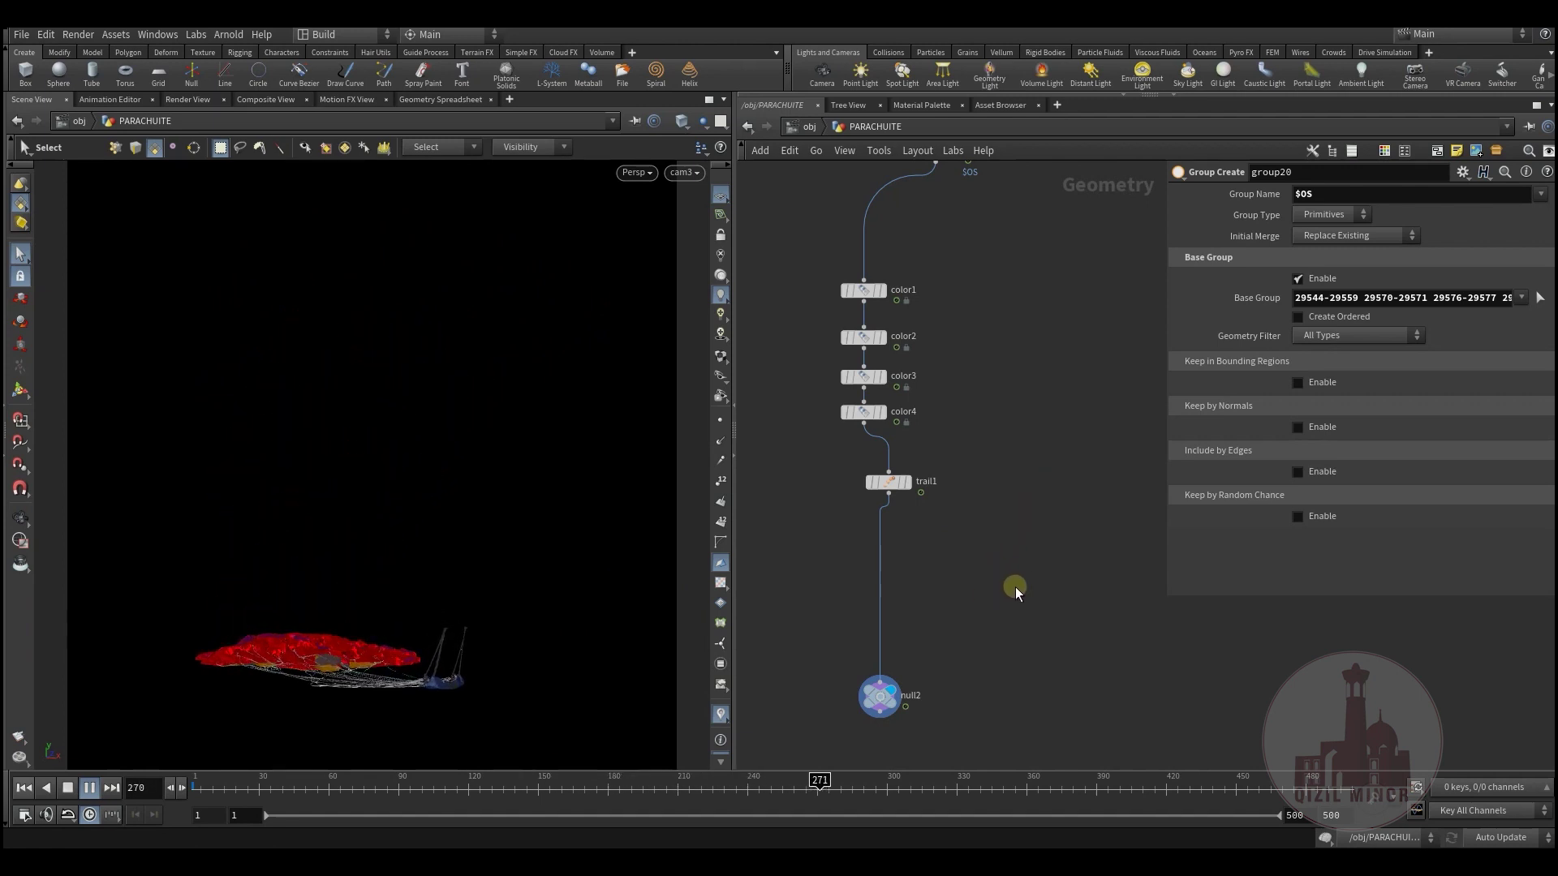
left_click(26, 789)
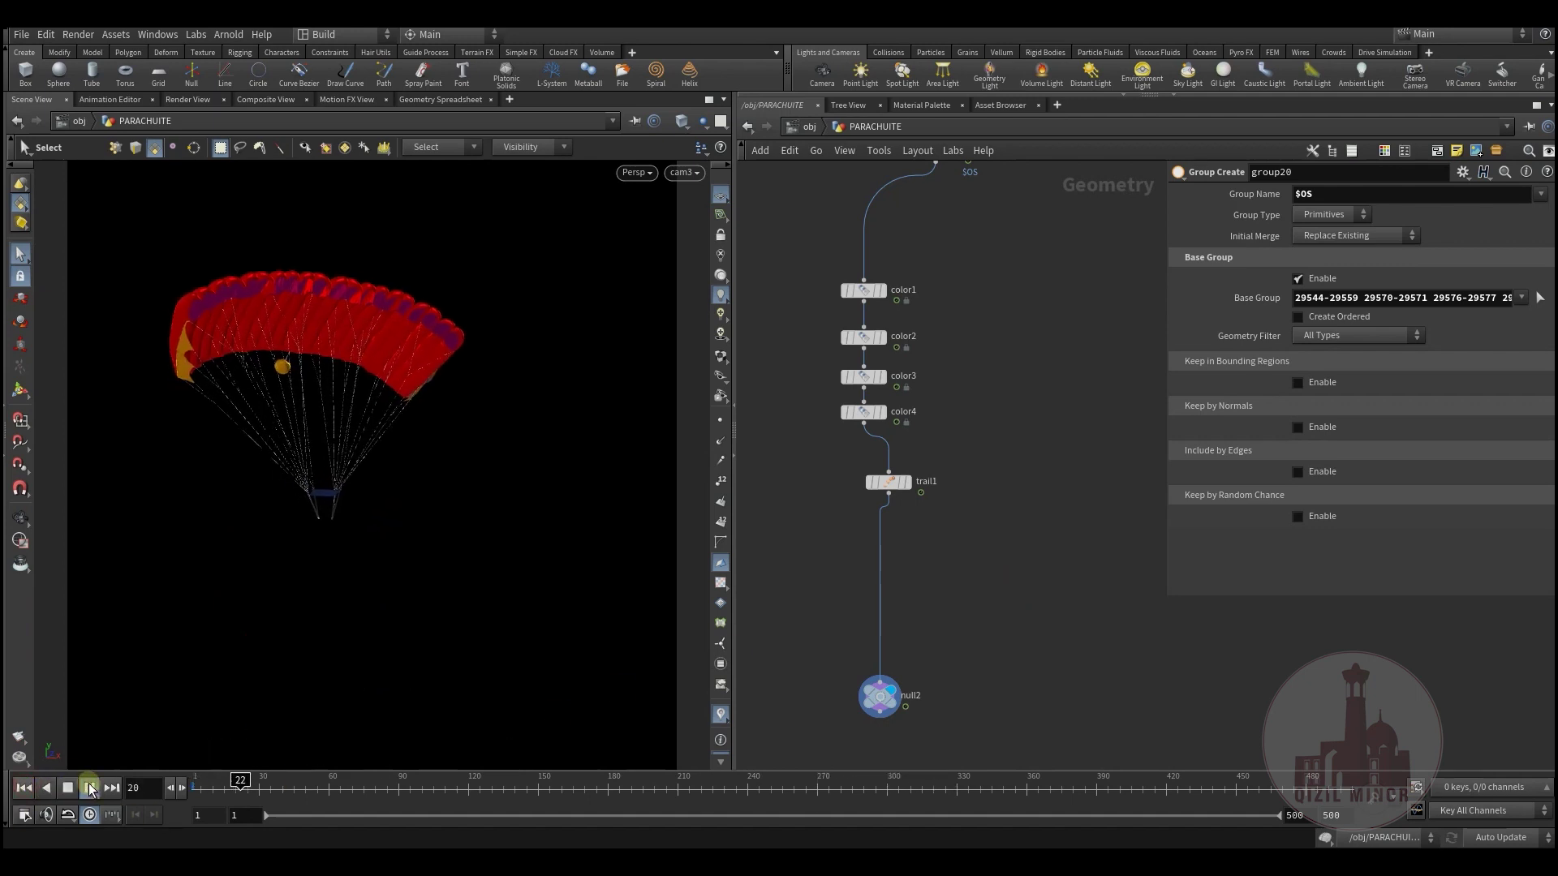